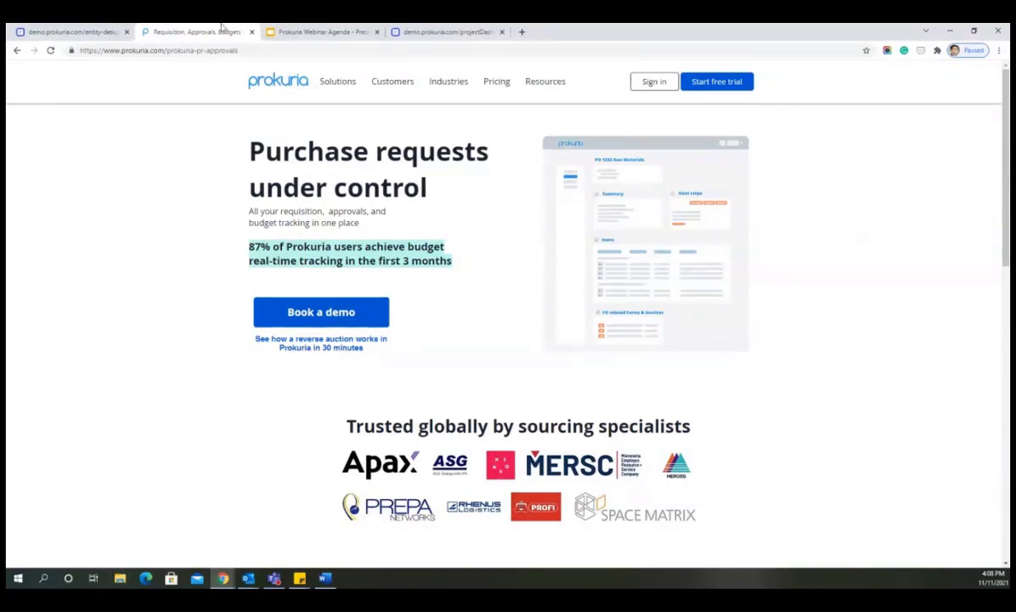
Step: Advance the webinar slides to the product catalog section and open the Catalog on the Prokuria demo site
click(308, 32)
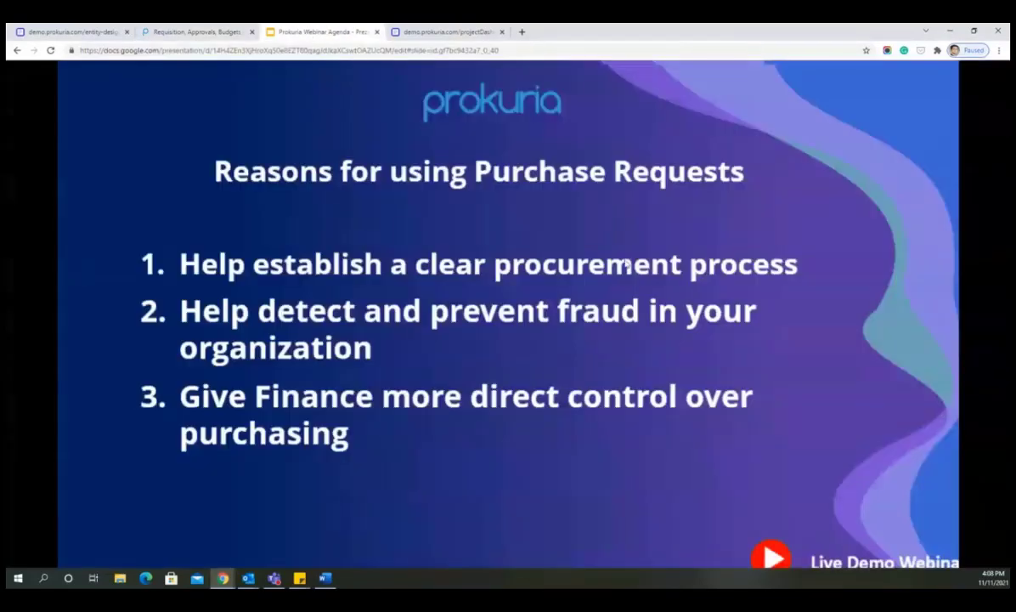
key(Right)
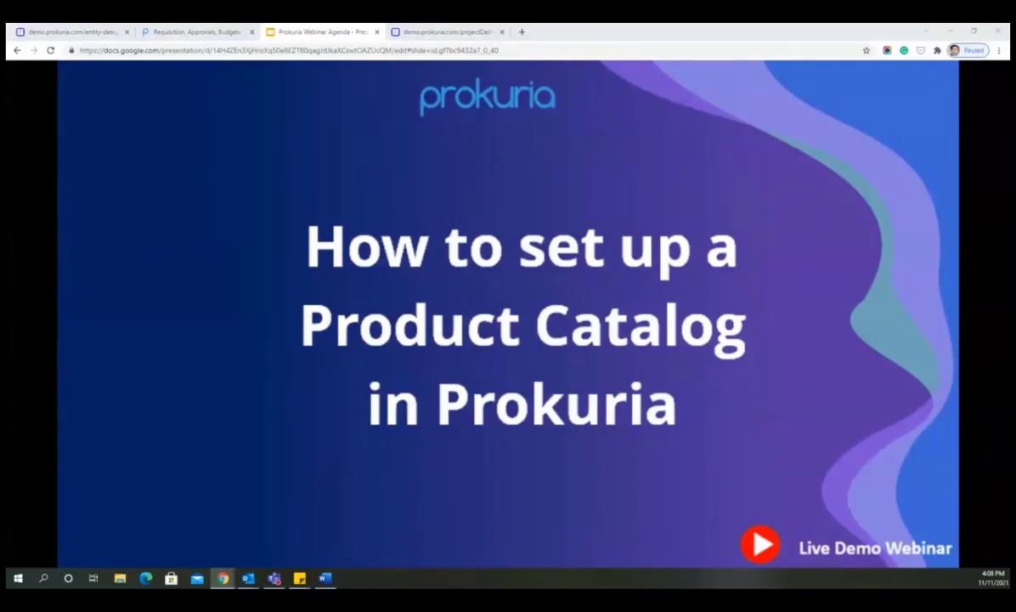
key(alt+Tab)
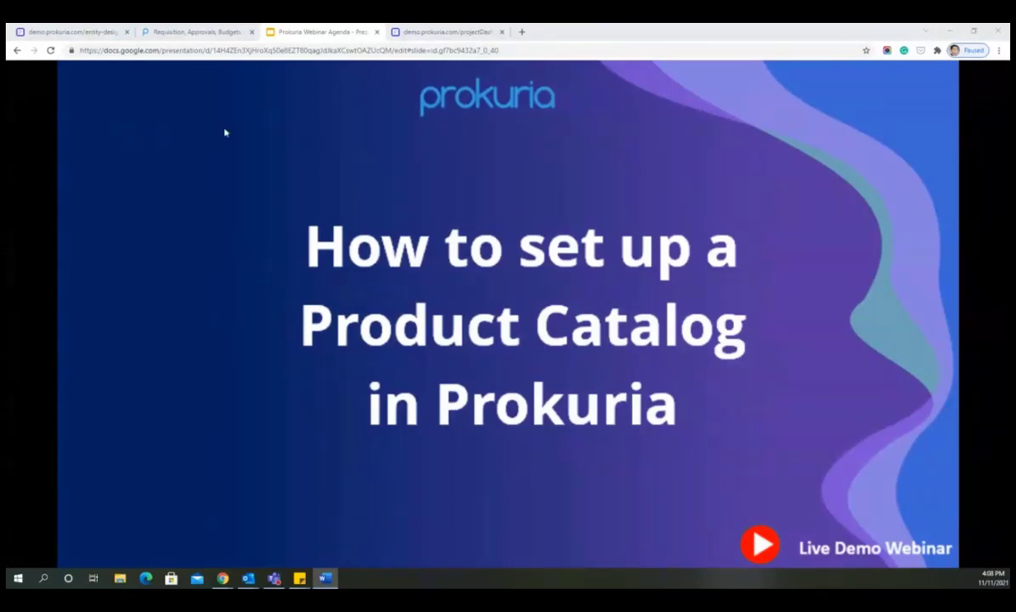
click(453, 33)
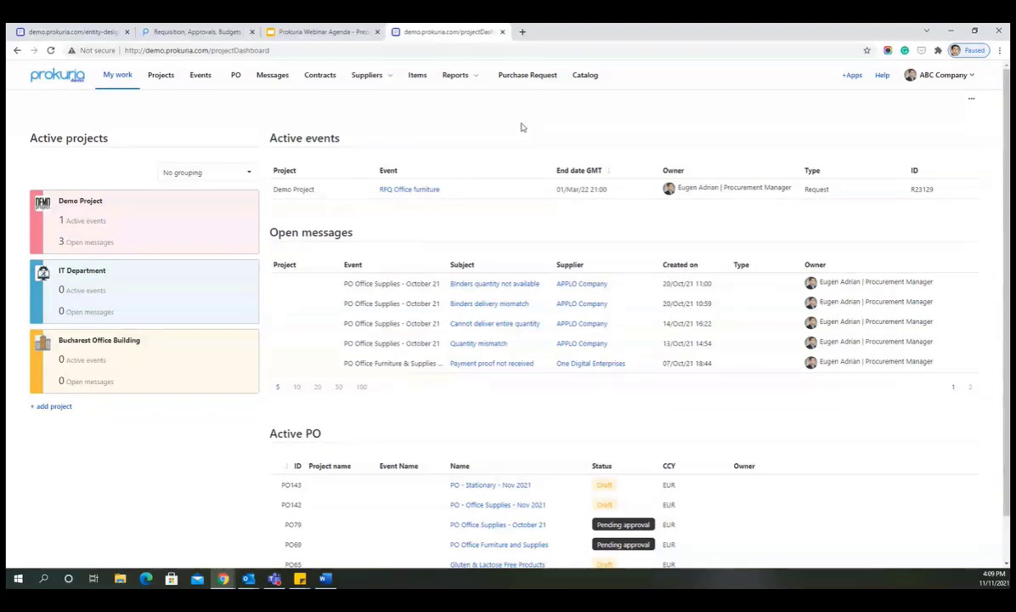
click(592, 79)
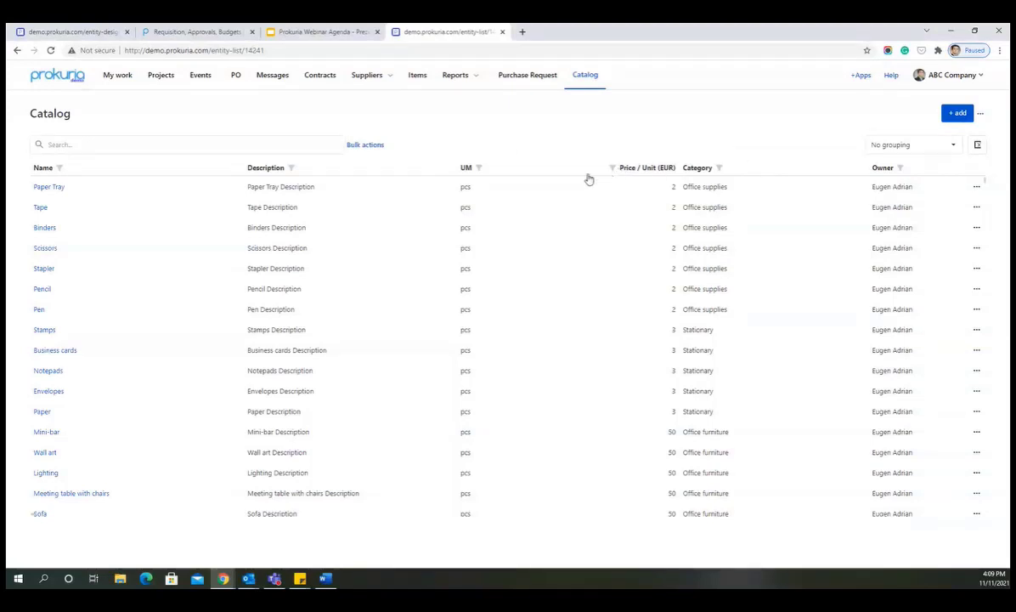
Step: View the Category column's filter options in the catalog without applying any of them
click(719, 169)
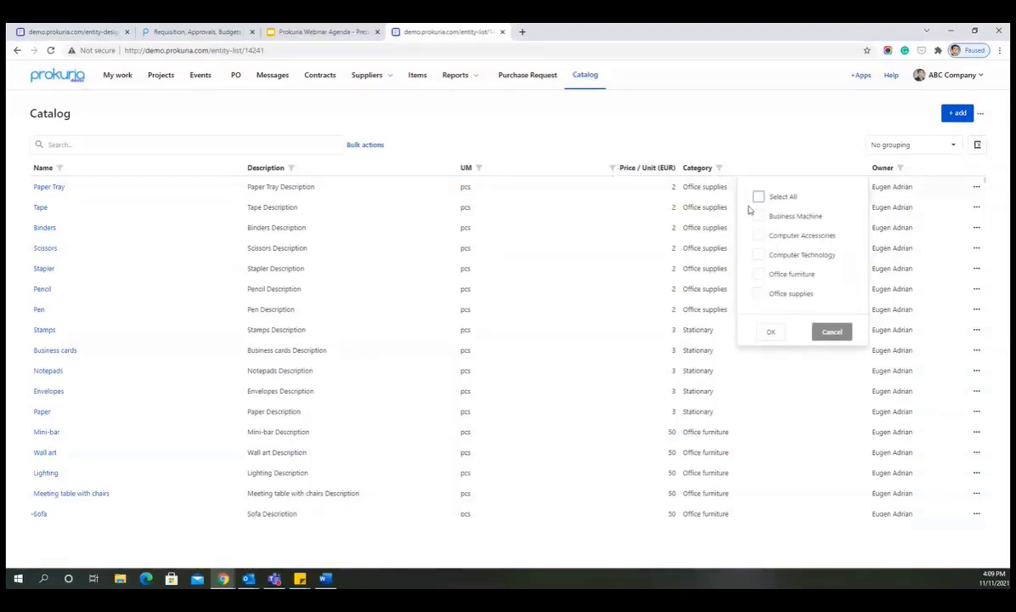
click(773, 150)
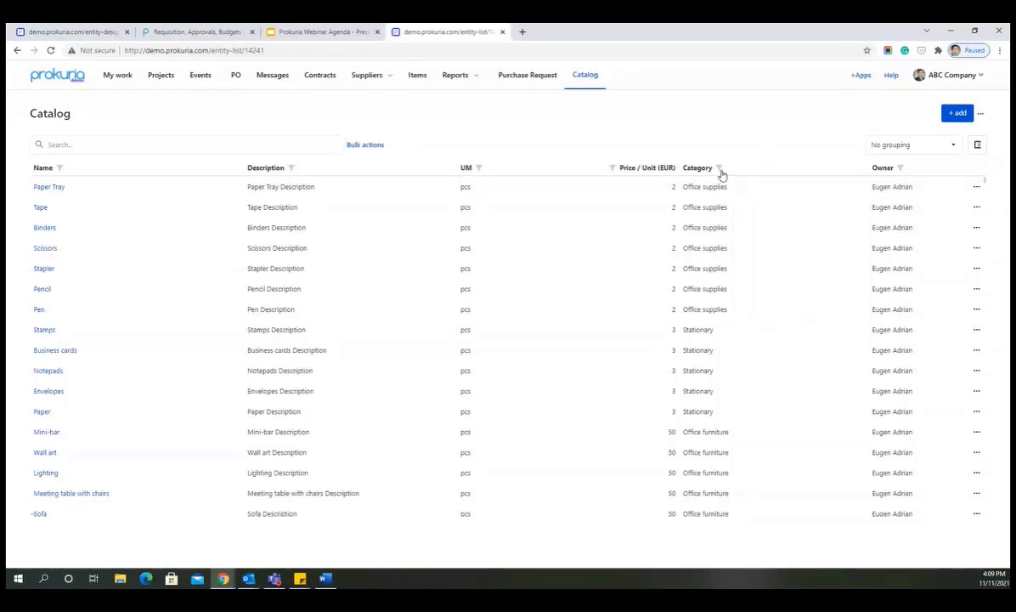
click(719, 170)
click(791, 148)
Step: Hide the Owner column from the catalog grid, narrow the Description column and widen the Price / Unit (EUR) column
click(982, 114)
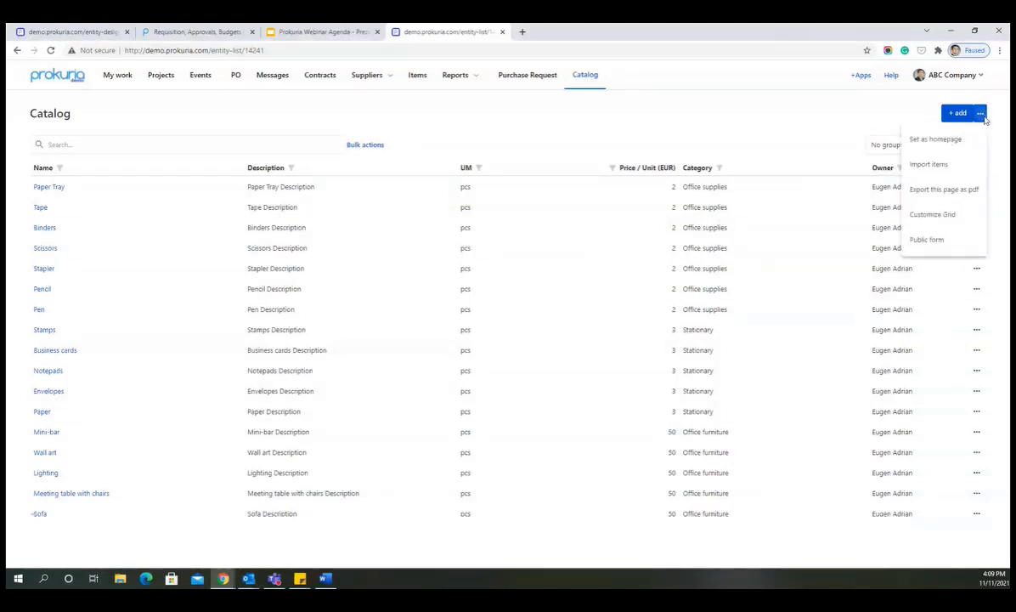
click(932, 216)
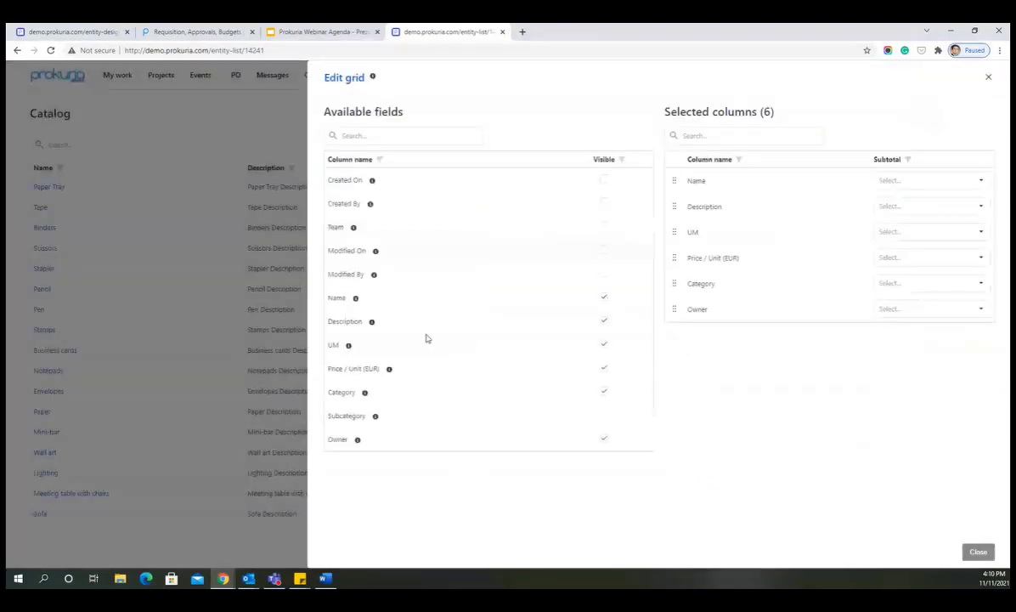
click(604, 439)
click(978, 552)
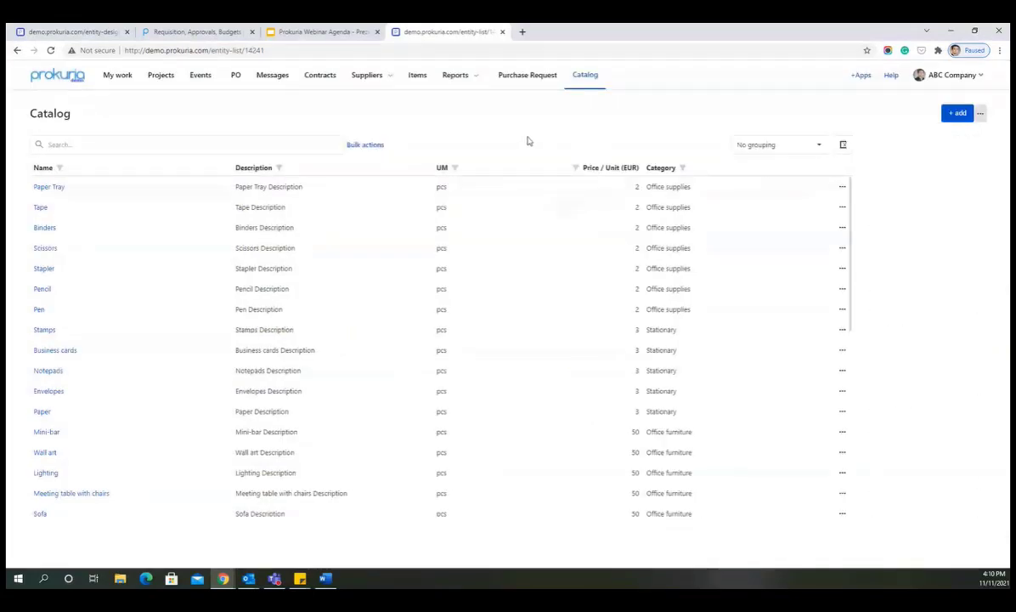
drag(429, 172, 395, 167)
mouse_move(608, 171)
mouse_down()
mouse_move(631, 169)
mouse_move(620, 169)
mouse_up()
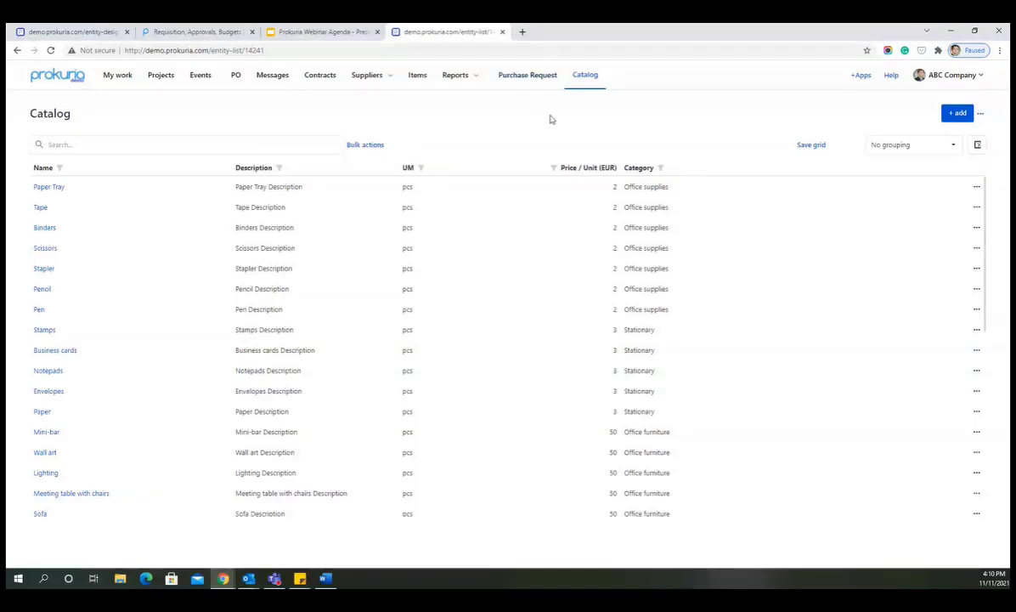
Step: Make the Owner column visible again in the catalog grid
click(980, 113)
click(932, 215)
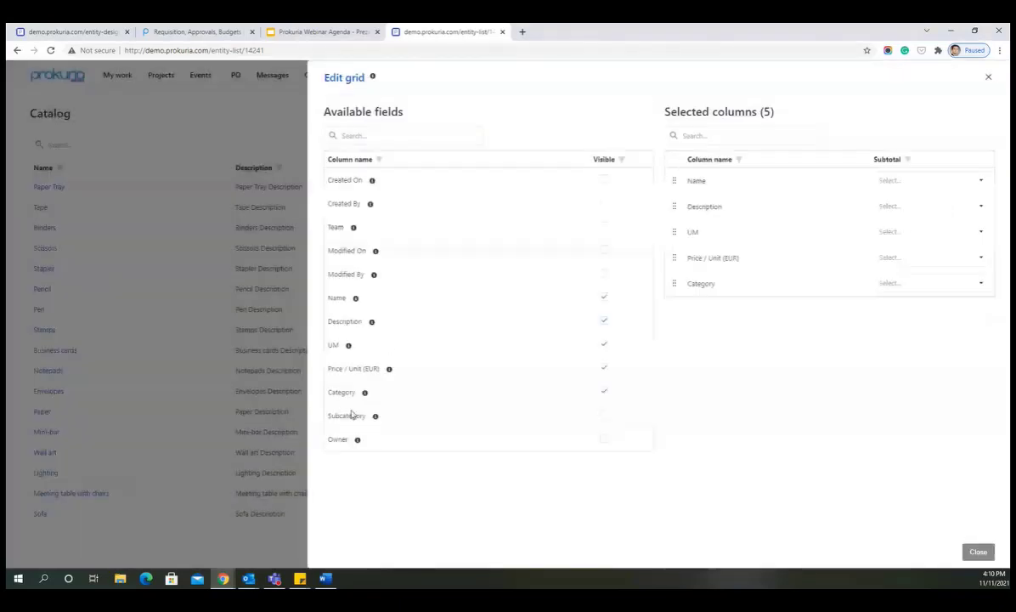
click(603, 439)
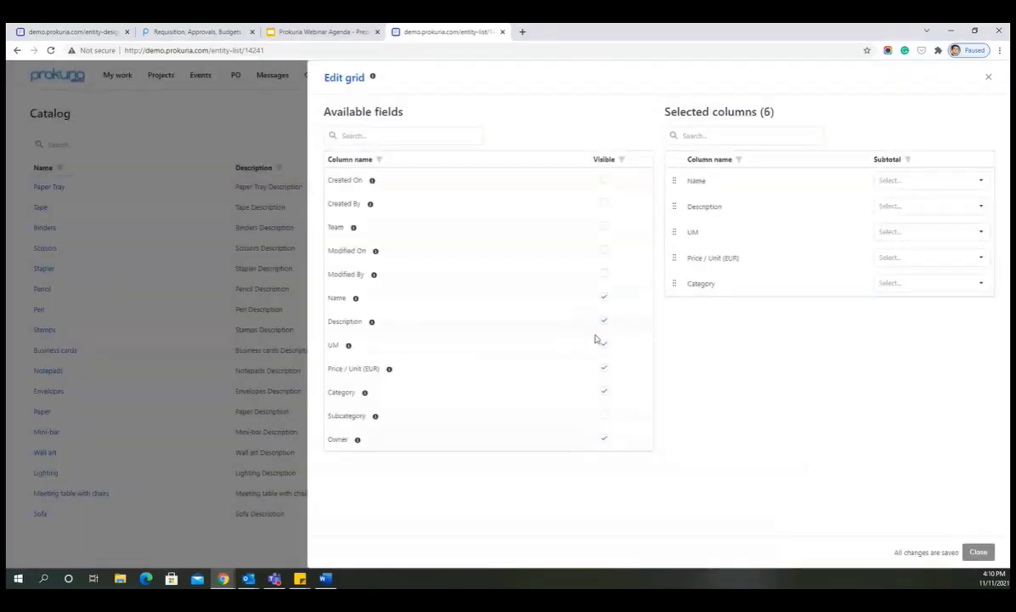
click(978, 552)
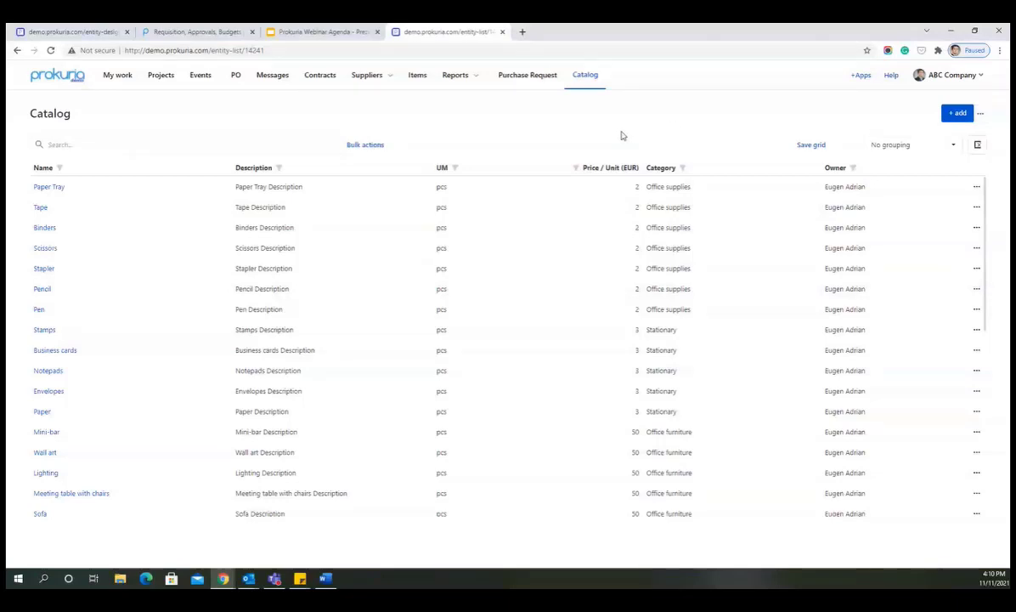
Step: Start a catalog item import and download the template spreadsheet
click(981, 122)
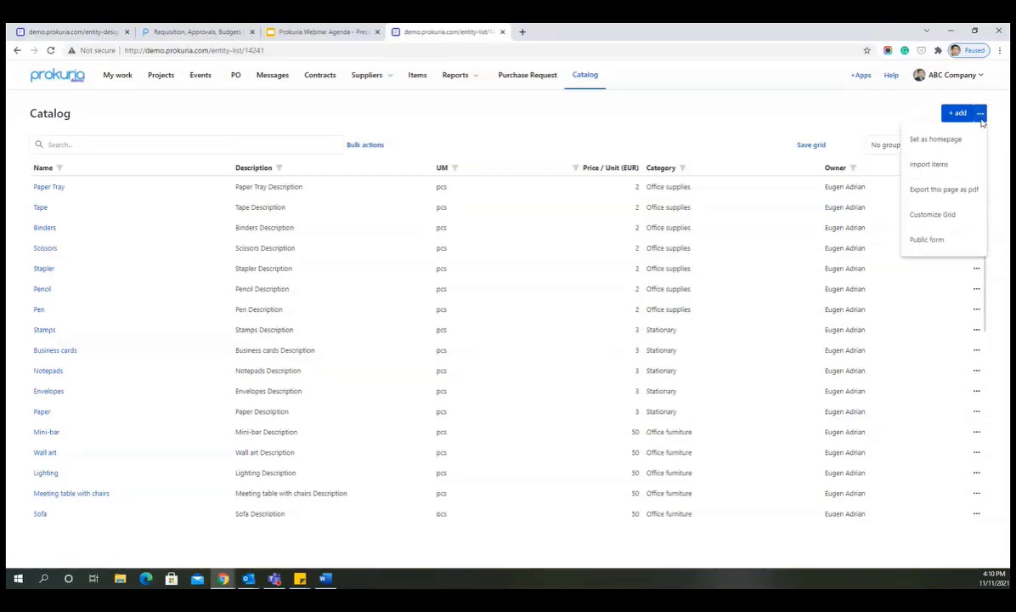
click(955, 167)
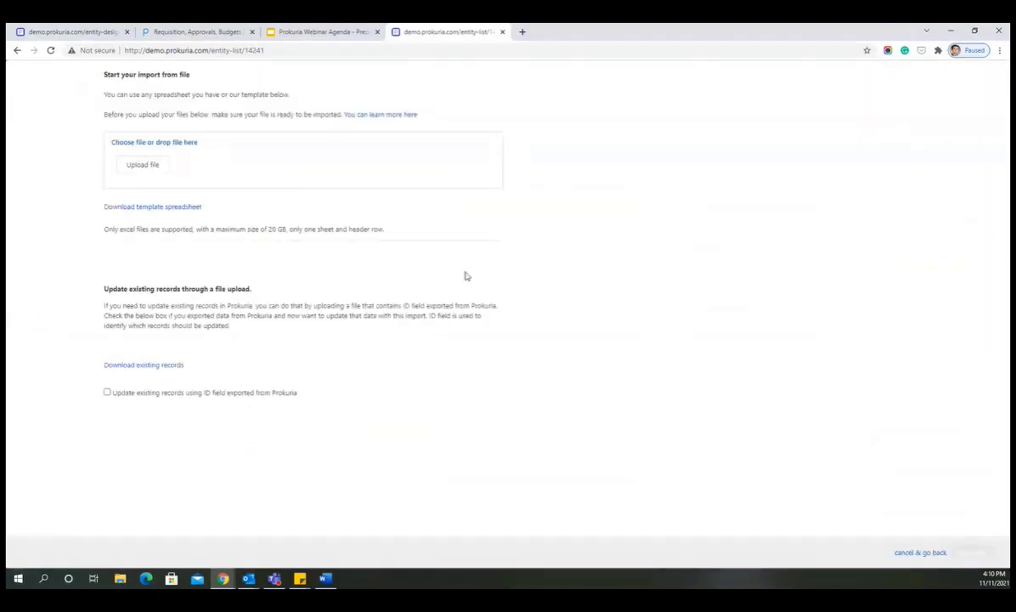
click(175, 211)
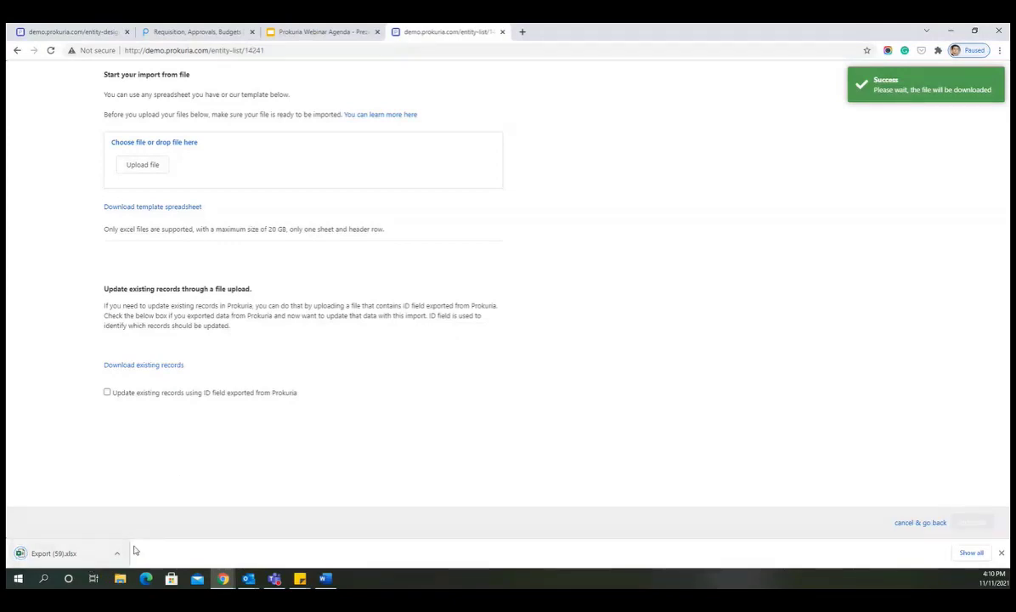
click(1001, 553)
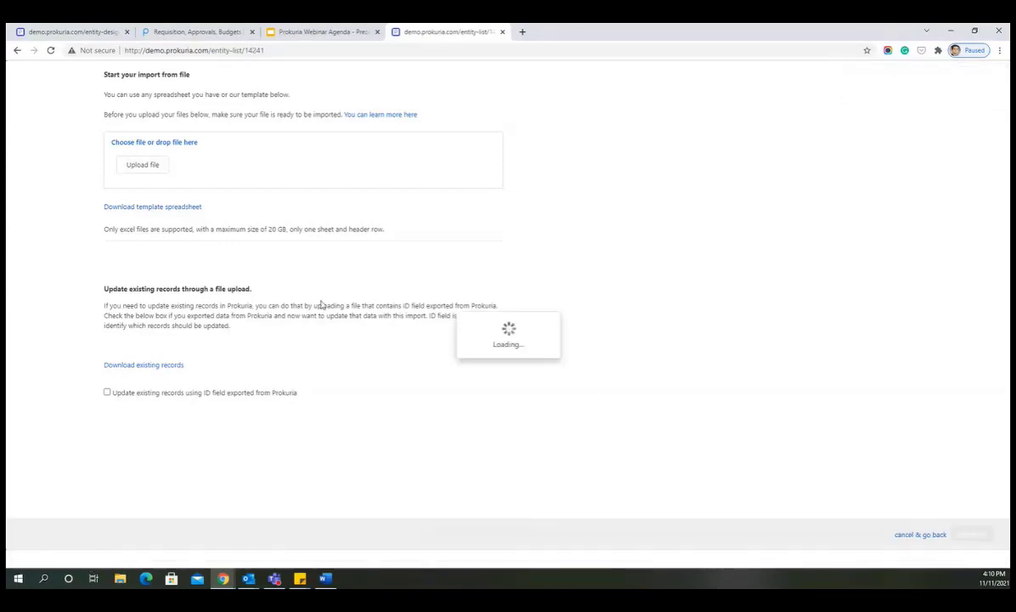
Step: Upload Catalog File.xlsx with the automatic column mapping, add its items to the catalog and look through the list
click(153, 168)
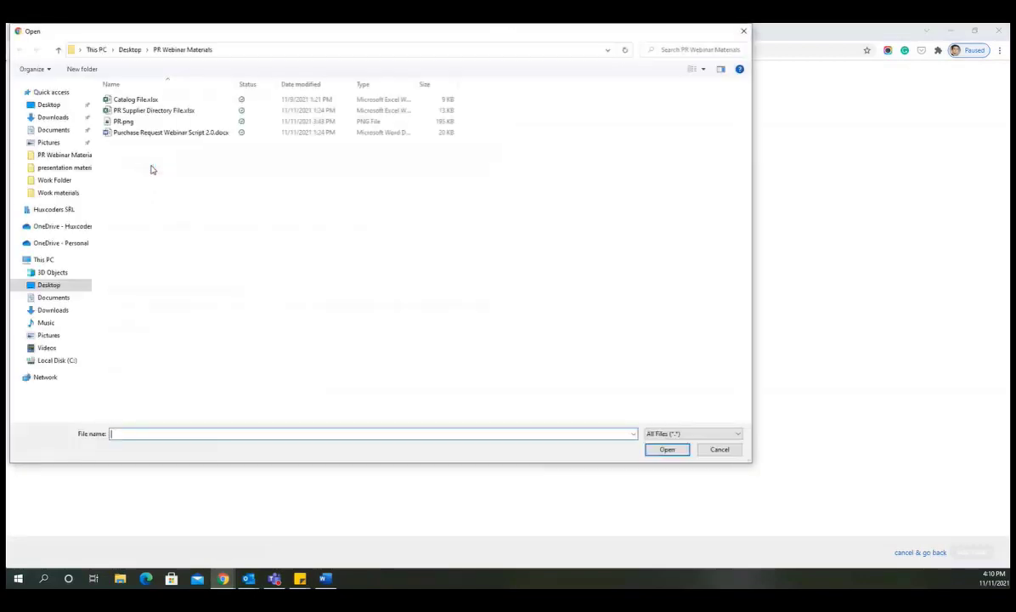
double_click(147, 102)
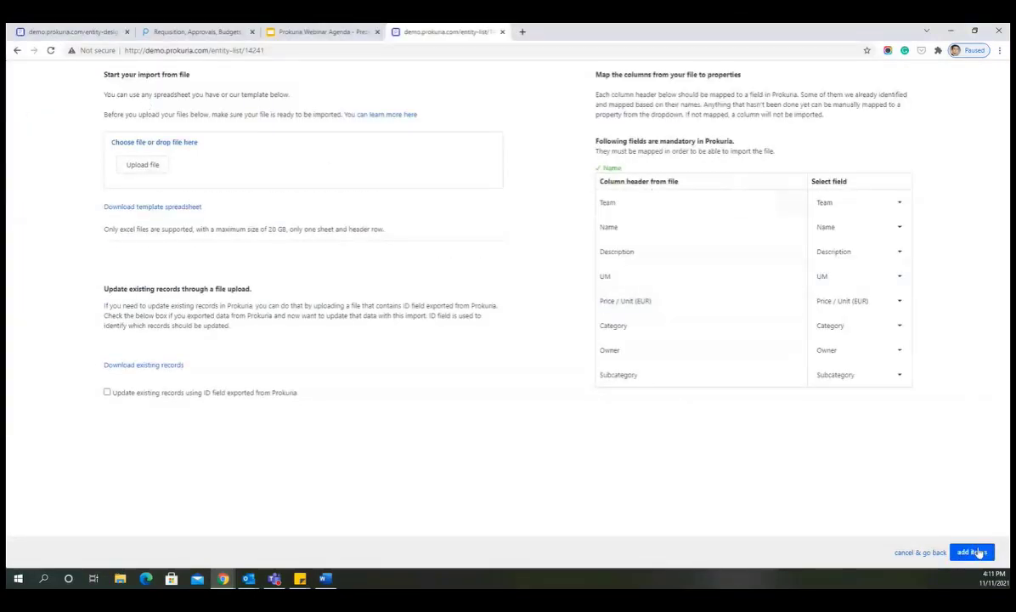
click(972, 552)
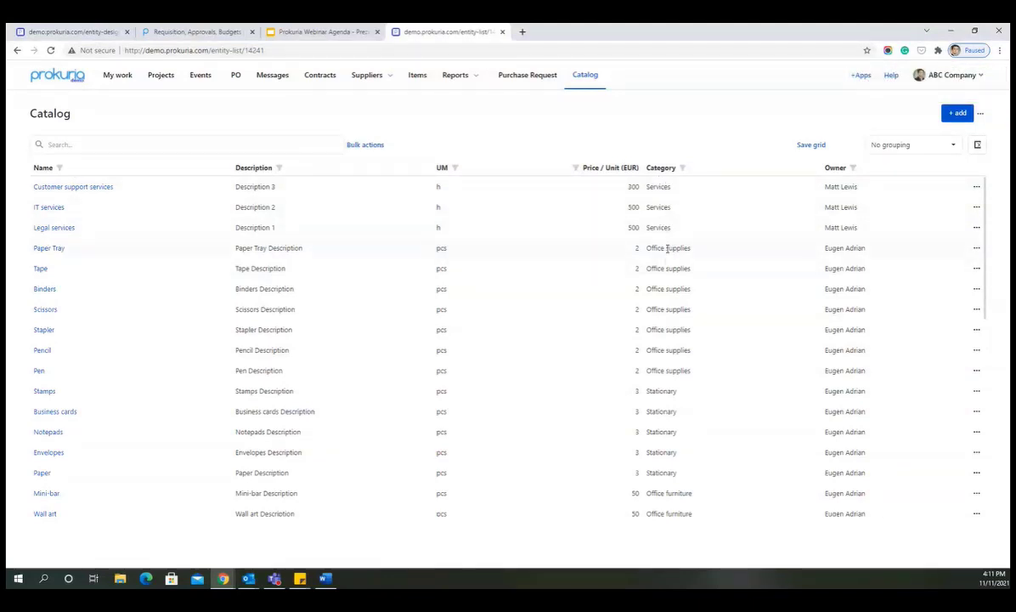
scroll(667, 249, down, 1)
scroll(667, 249, down, 6)
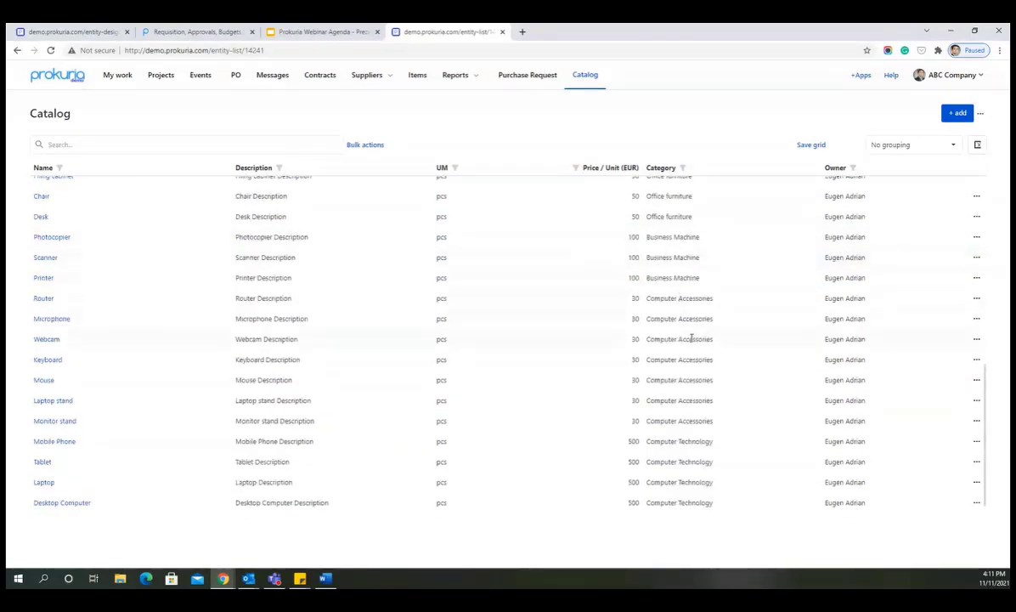
scroll(692, 349, up, 8)
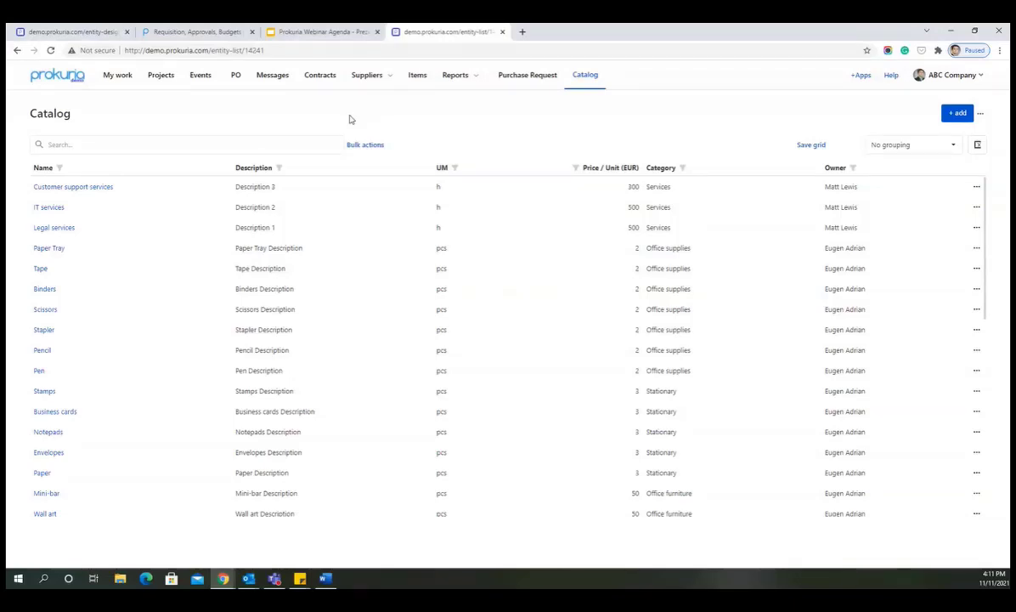
Step: Advance the webinar slides to the Supplier Directory section and open the Suppliers list on the Prokuria demo site
click(321, 31)
click(783, 370)
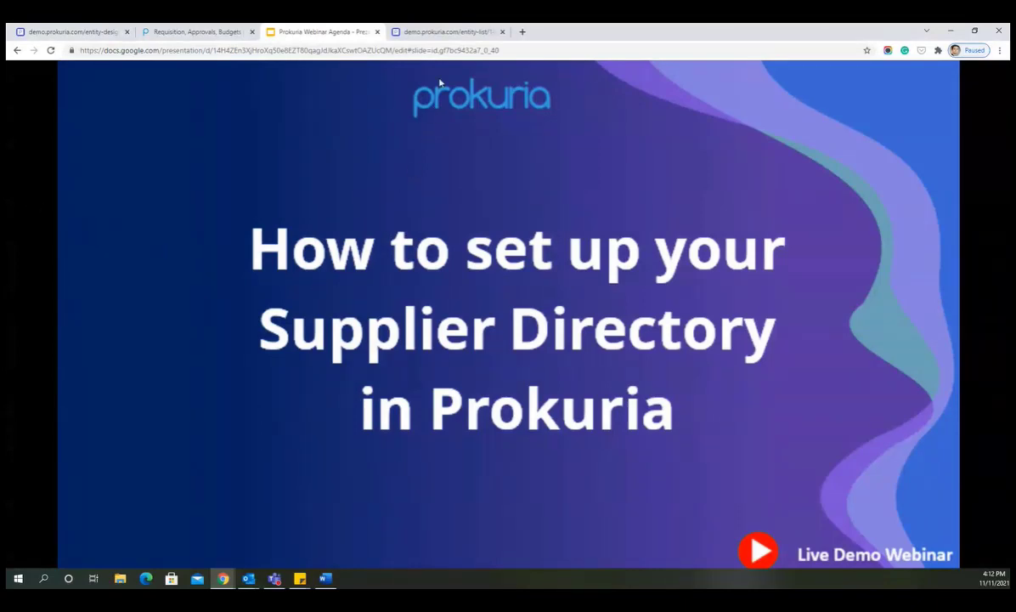
click(444, 32)
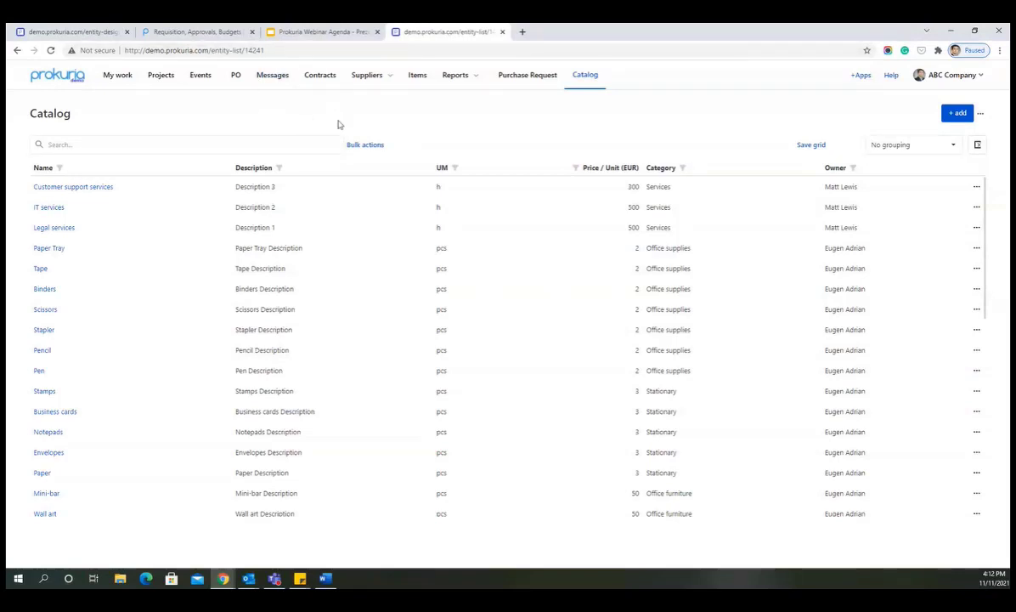
mouse_move(378, 82)
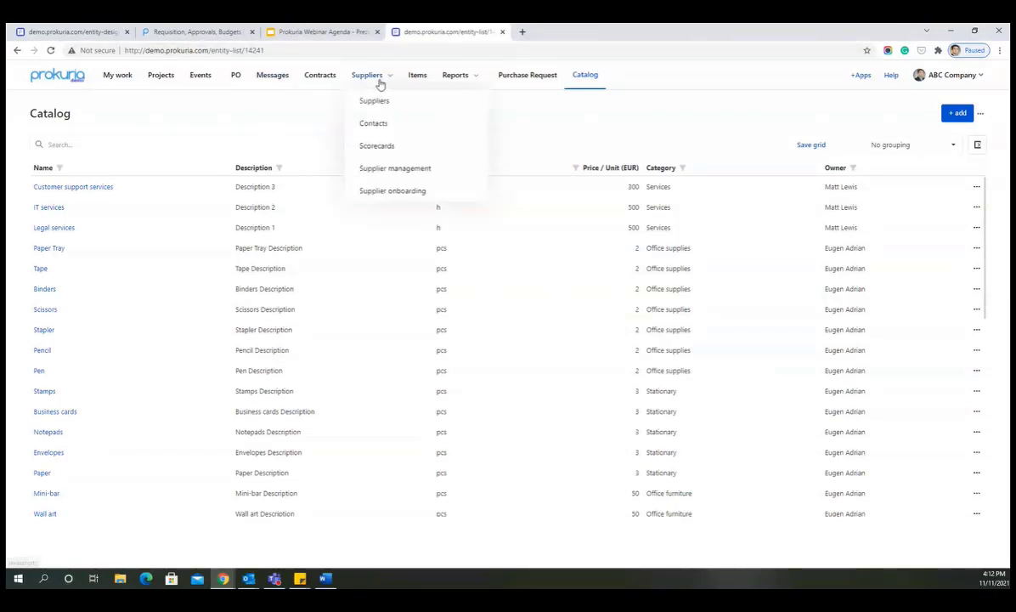
click(379, 103)
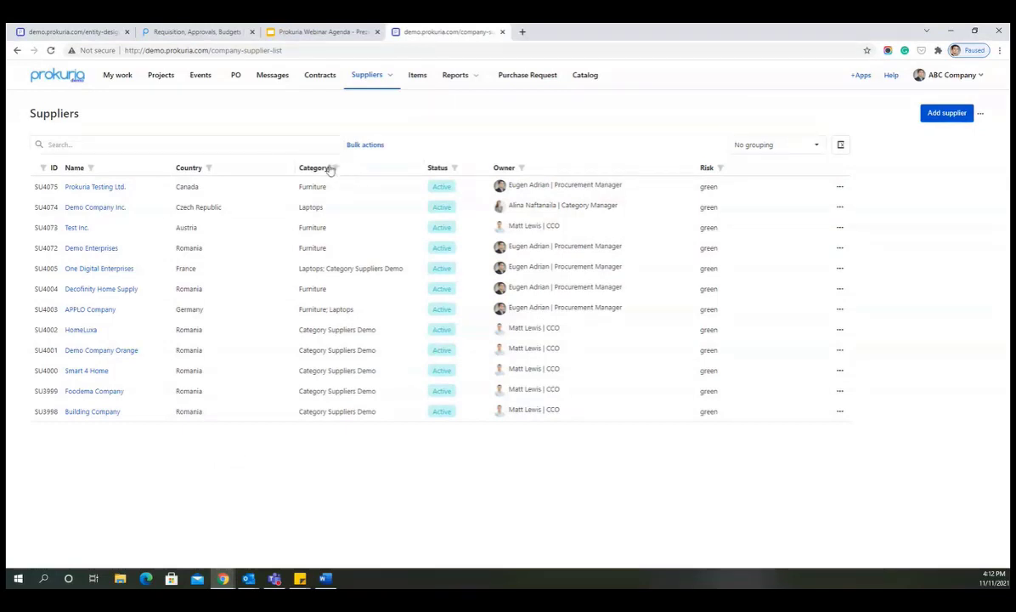
Step: Search the supplier list for "building" and clear the search
click(240, 145)
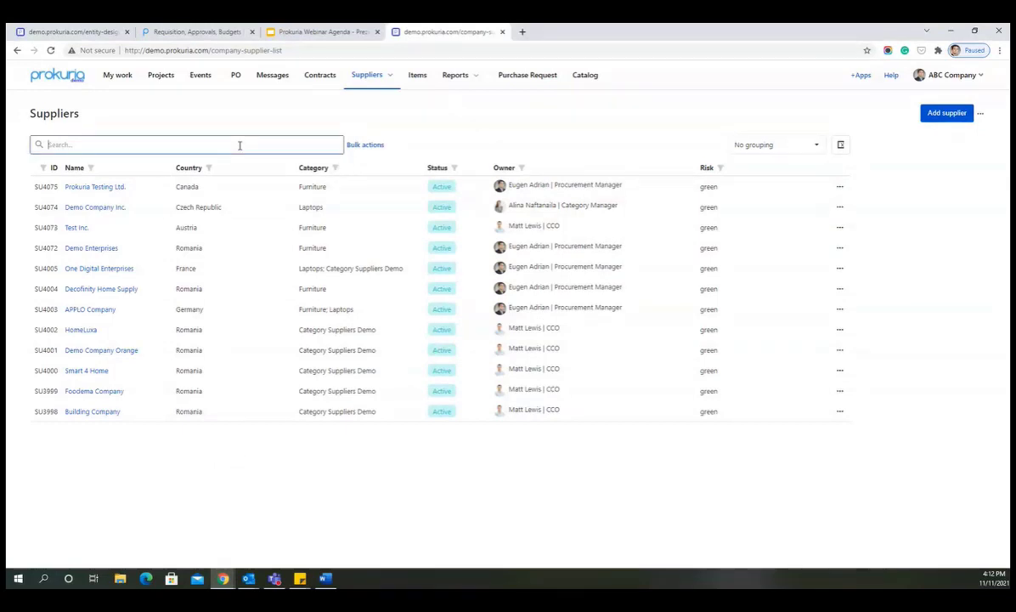
text(building)
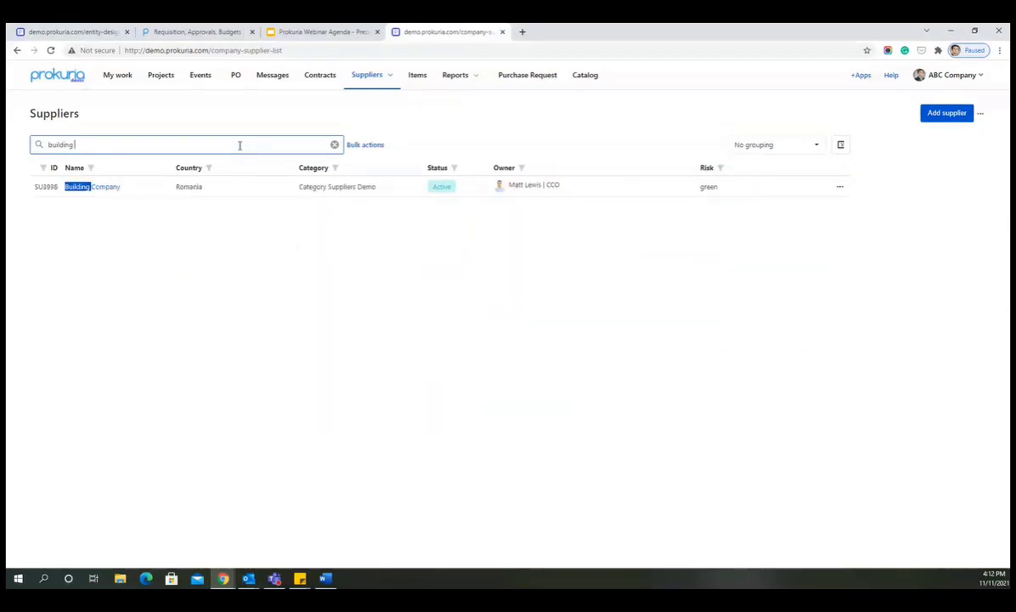
click(334, 145)
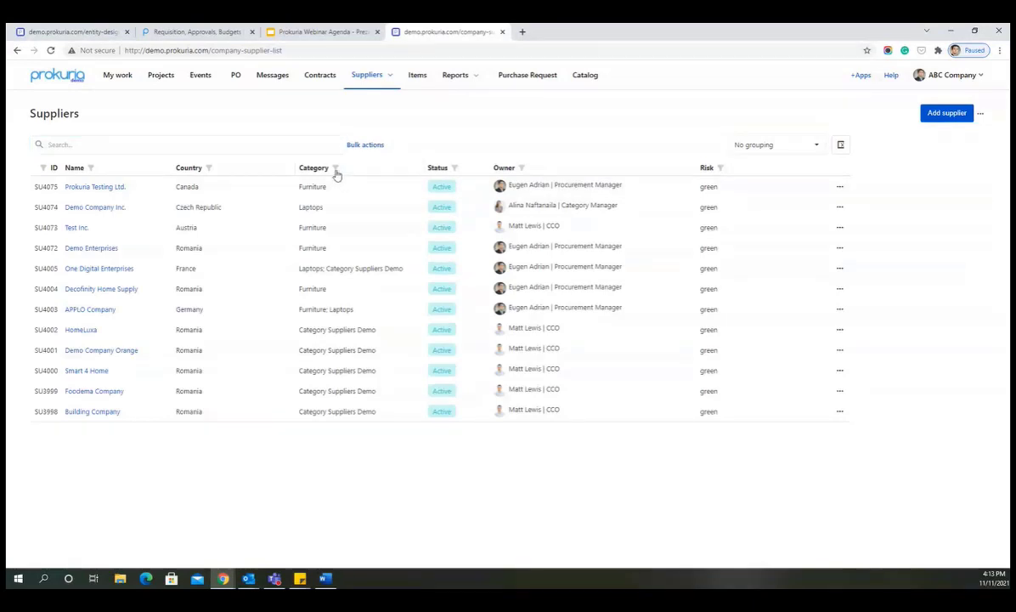
Step: Filter the supplier list by the Furniture category and reset the filter to show all suppliers
click(335, 169)
click(314, 235)
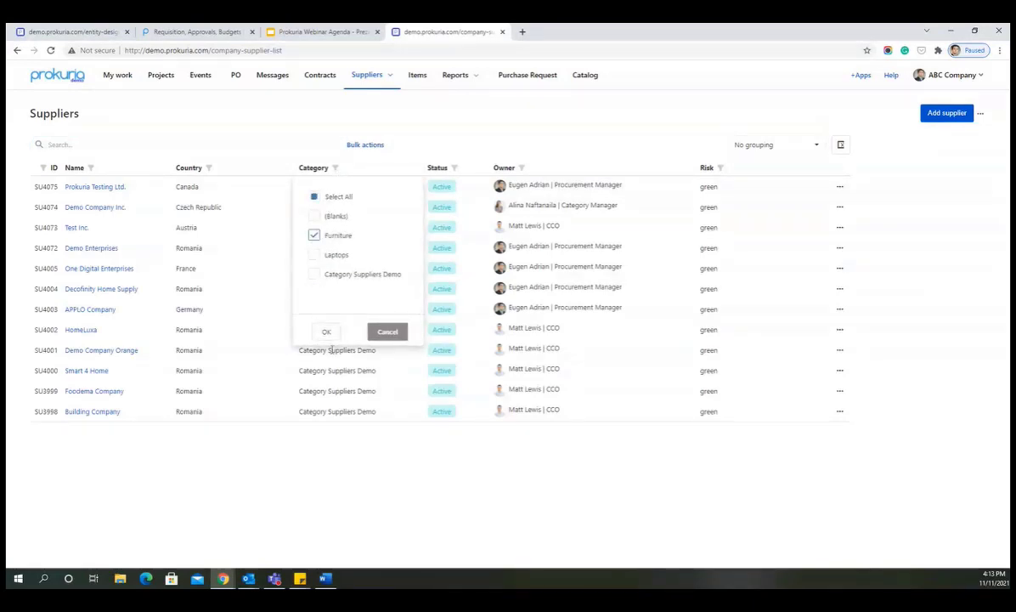
click(326, 331)
click(336, 170)
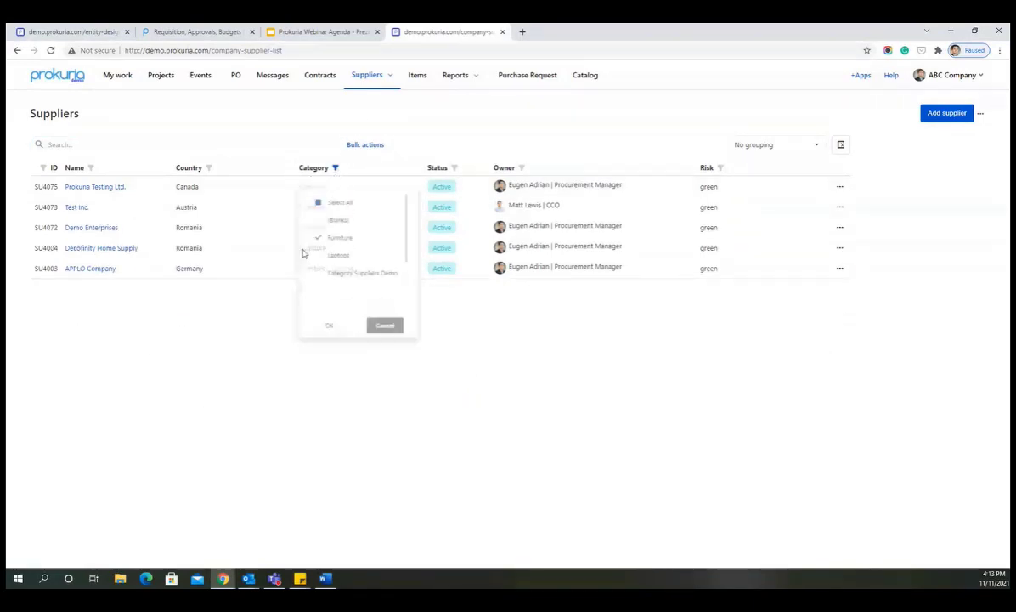
click(314, 197)
click(326, 331)
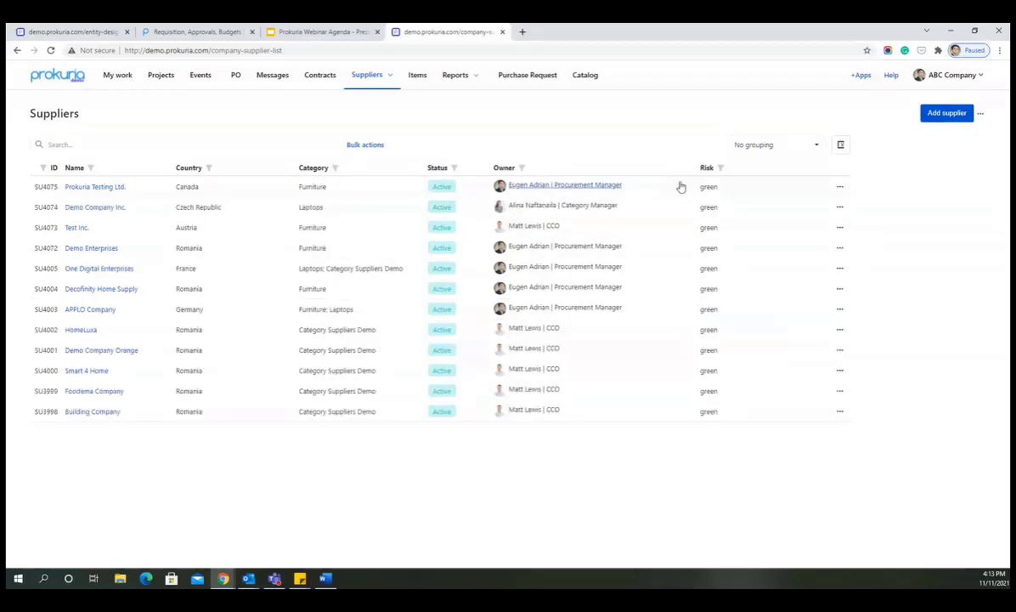
Step: Add the Created On column to the supplier grid through Customize Grid
click(980, 113)
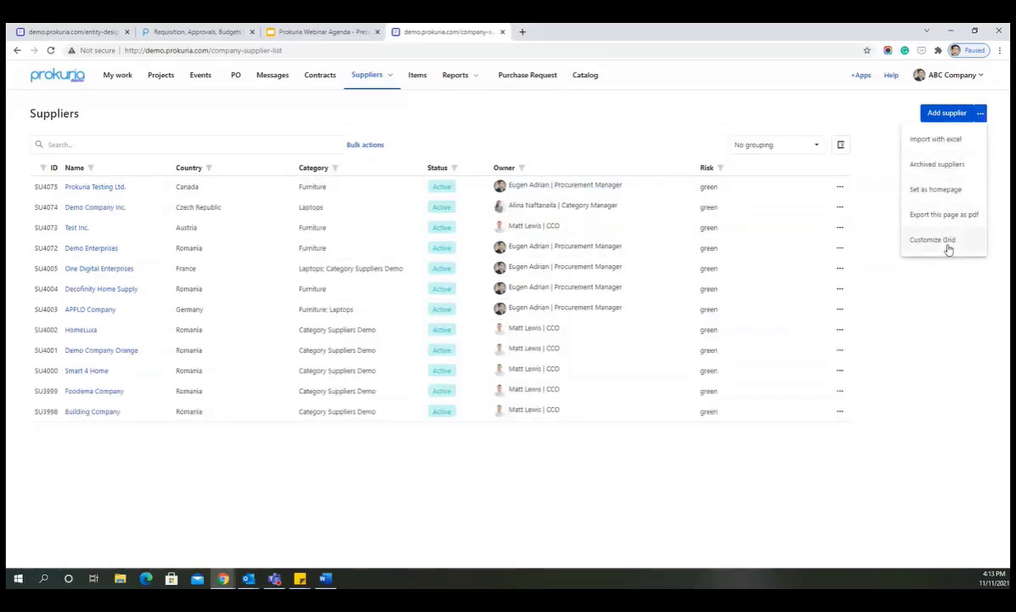
click(935, 241)
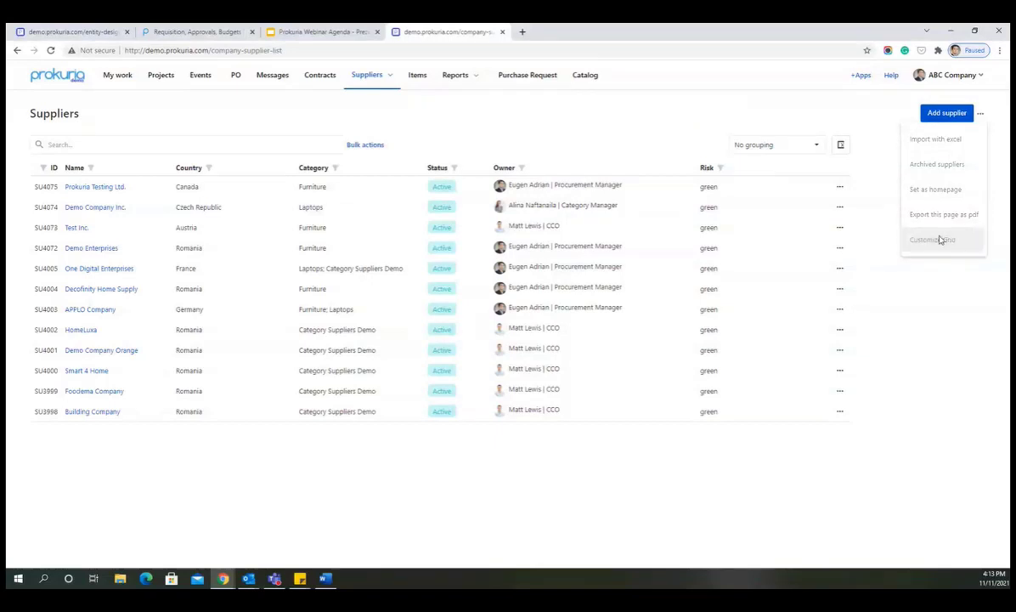
scroll(526, 391, down, 5)
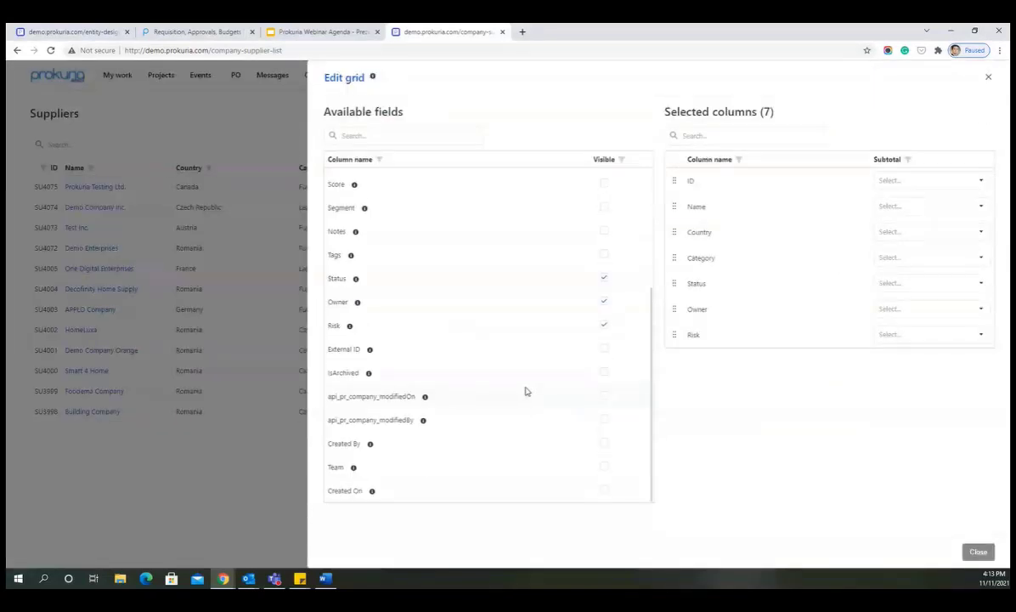
click(604, 491)
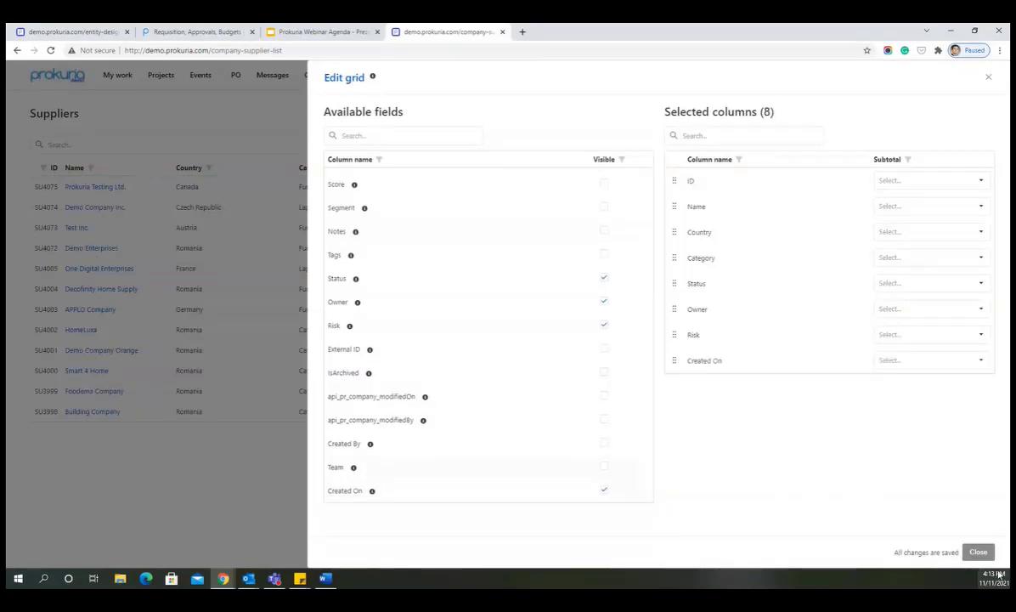
click(978, 552)
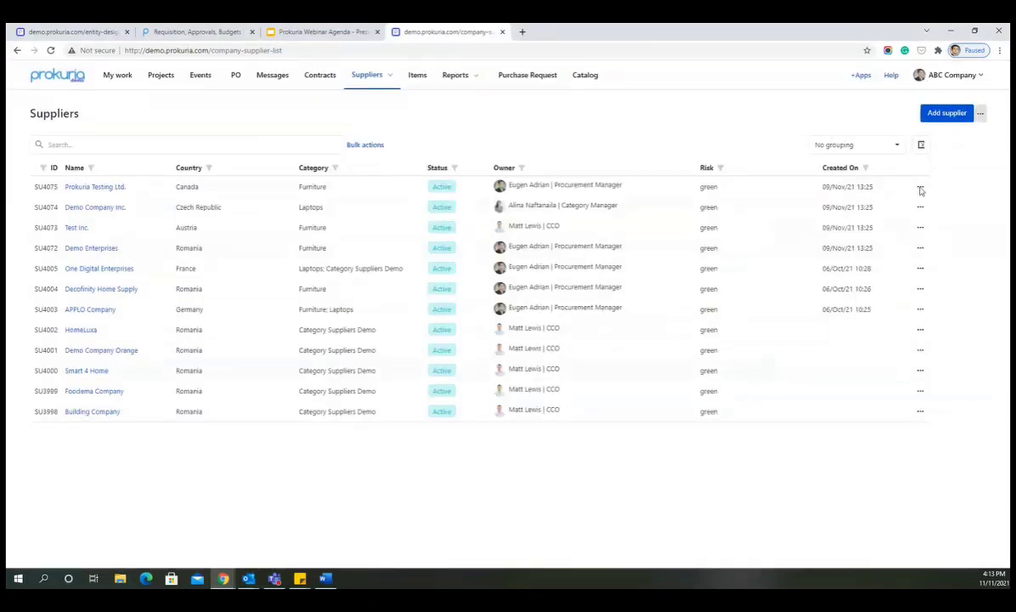
Step: Reorder the supplier grid columns so that Created On sits between Name and Country
click(980, 113)
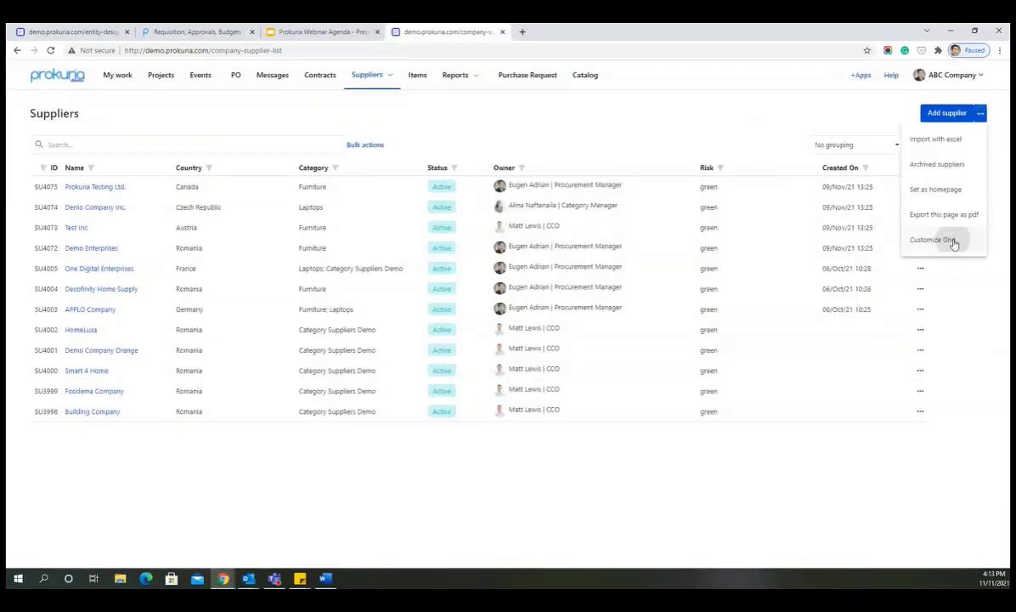
click(933, 240)
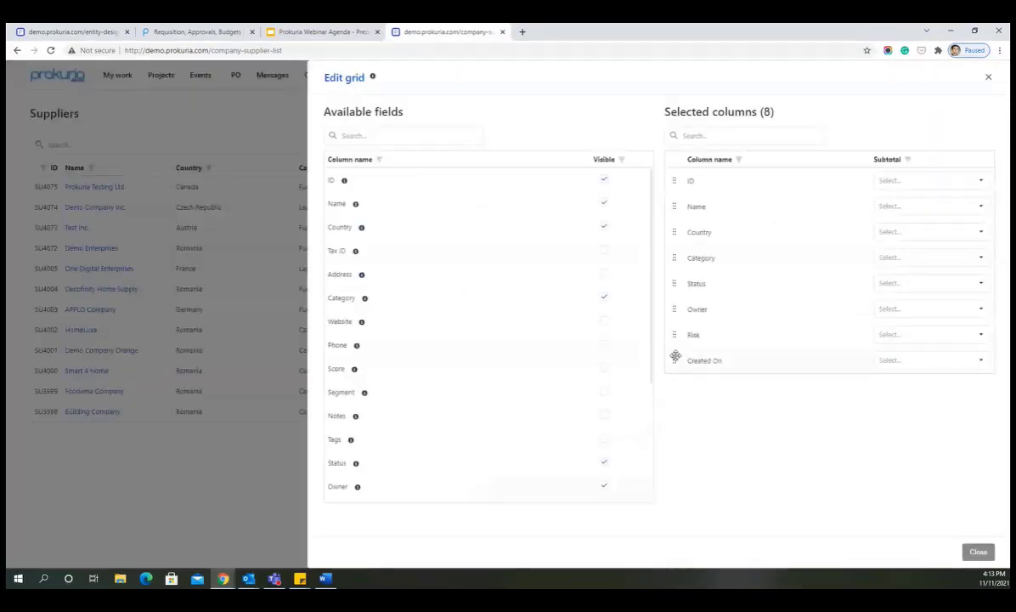
drag(676, 356, 680, 217)
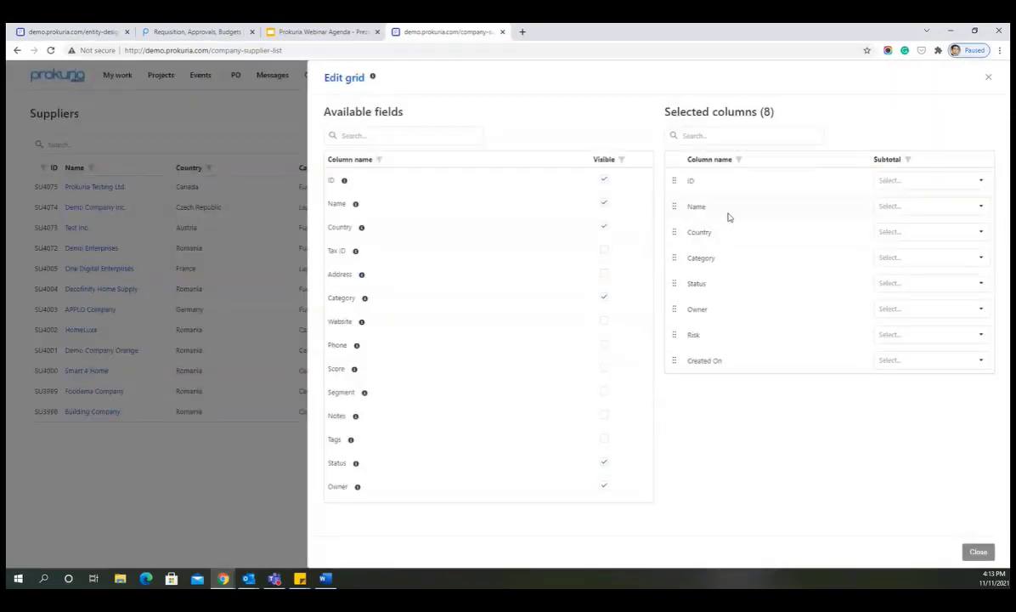
click(977, 552)
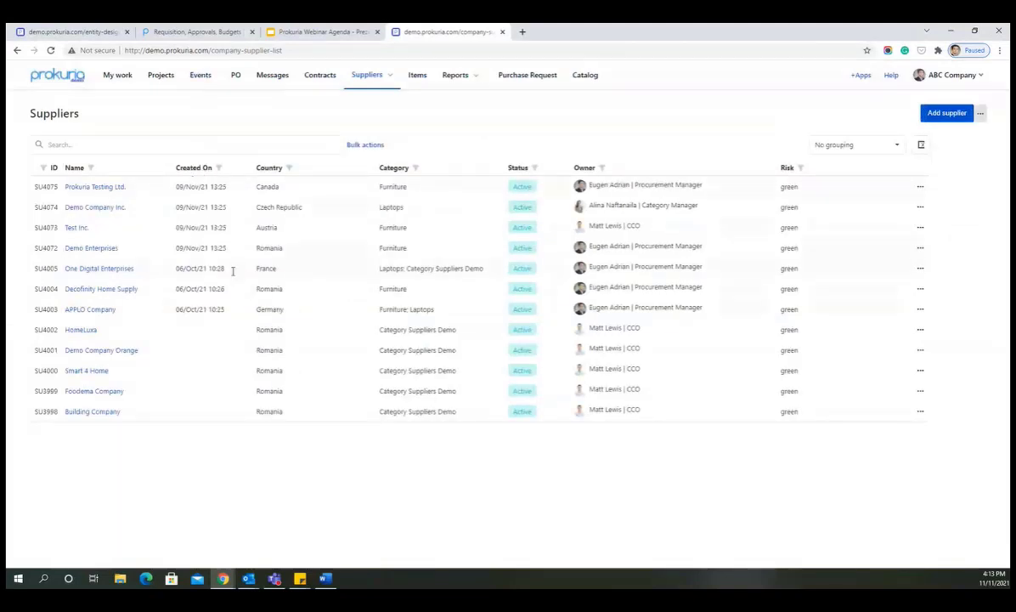
Step: Remove the Created On column from the supplier grid's visible fields
click(981, 113)
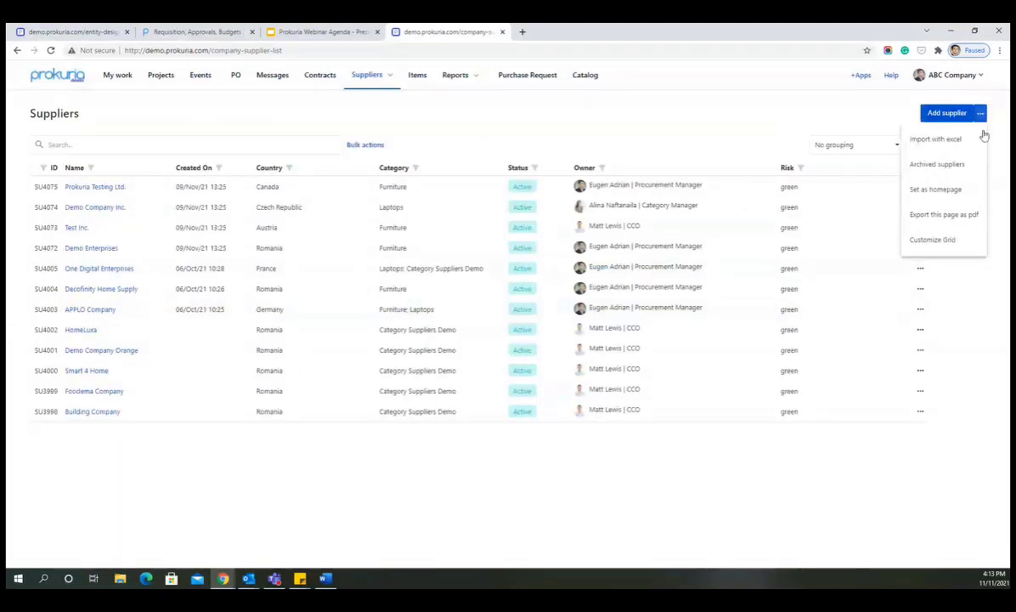
click(932, 239)
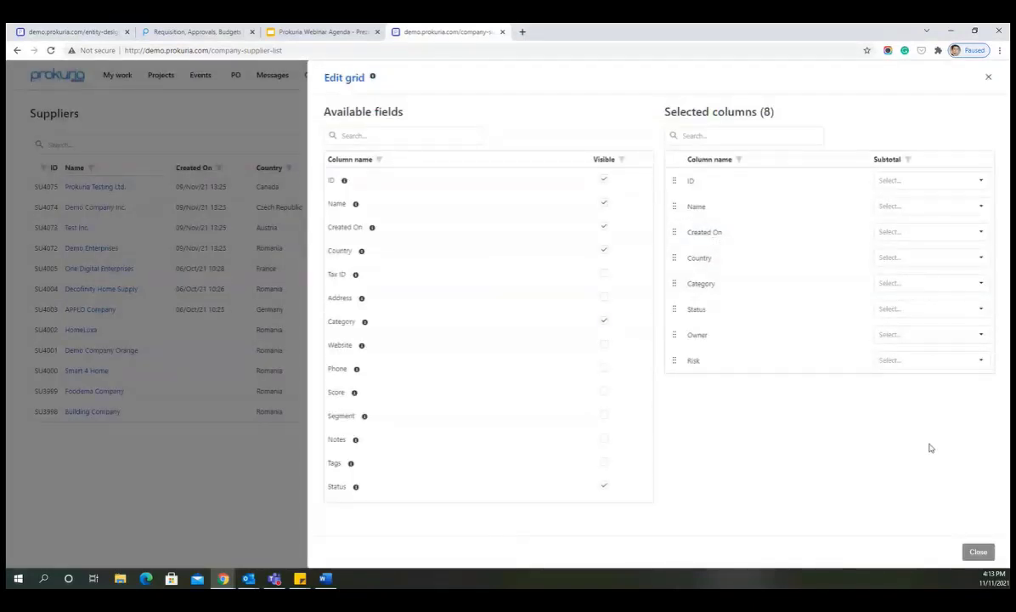
scroll(496, 451, down, 4)
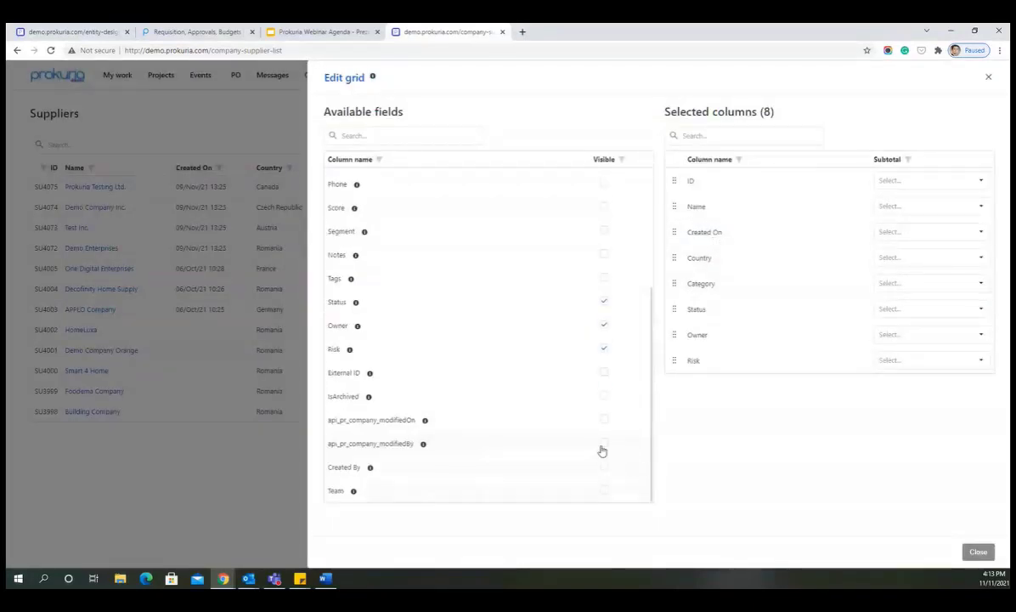
scroll(601, 404, up, 4)
click(603, 227)
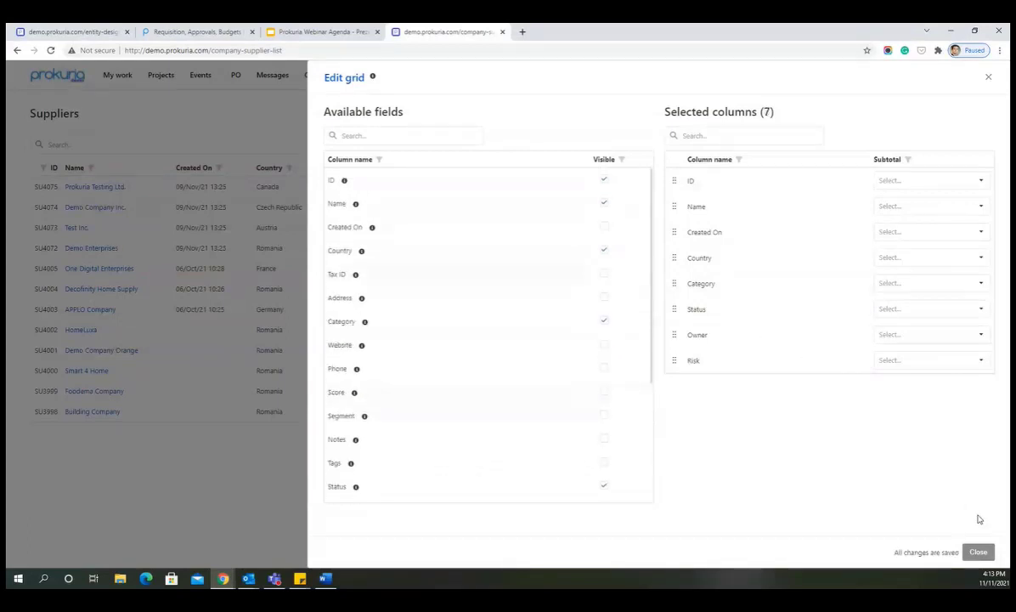
click(977, 552)
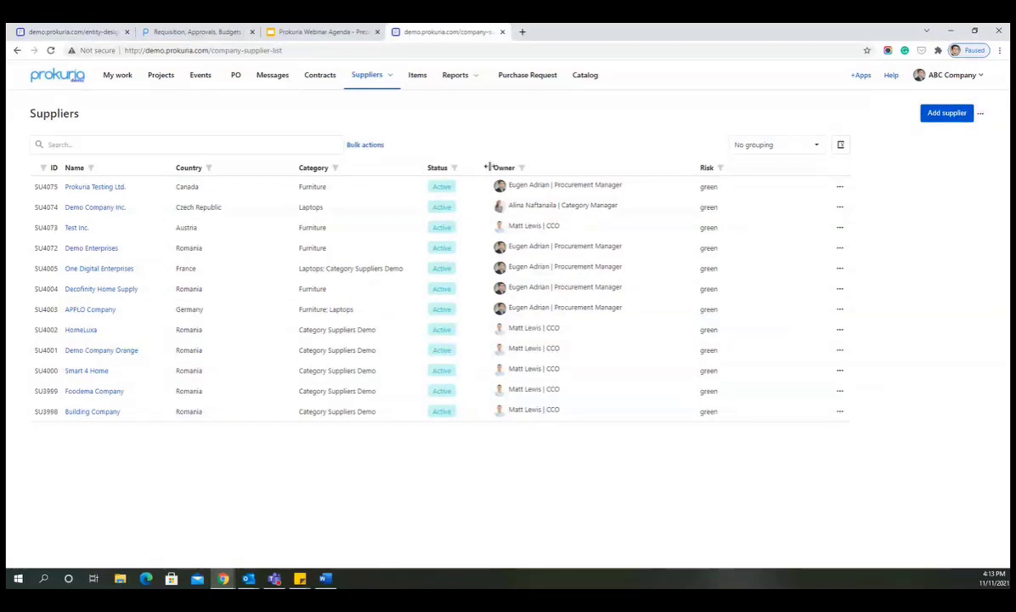
Step: Widen the Status and Category columns of the supplier list and save the grid layout for all users
drag(489, 167, 543, 170)
drag(424, 168, 474, 168)
click(777, 146)
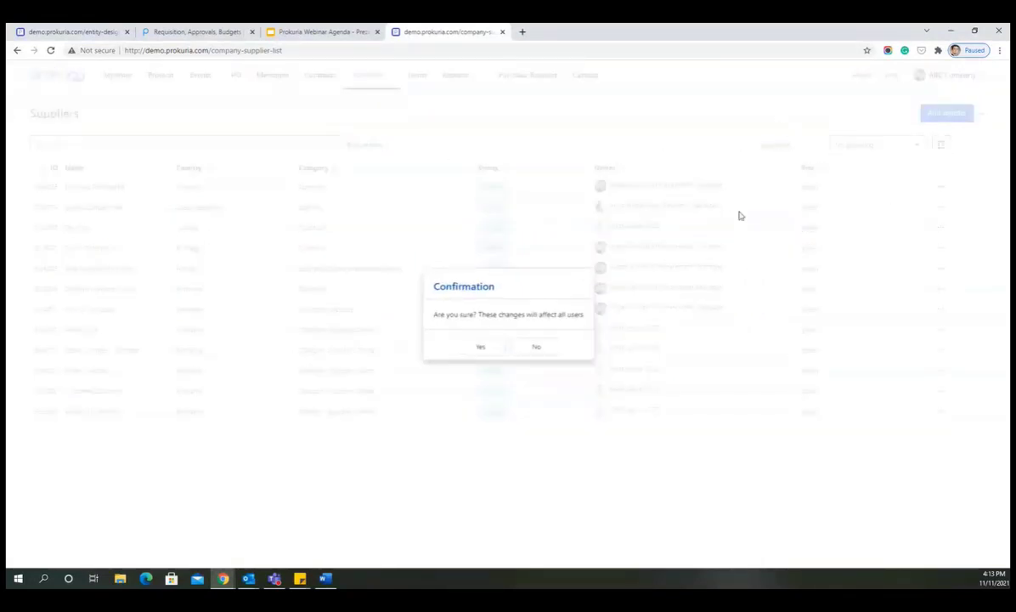
click(480, 351)
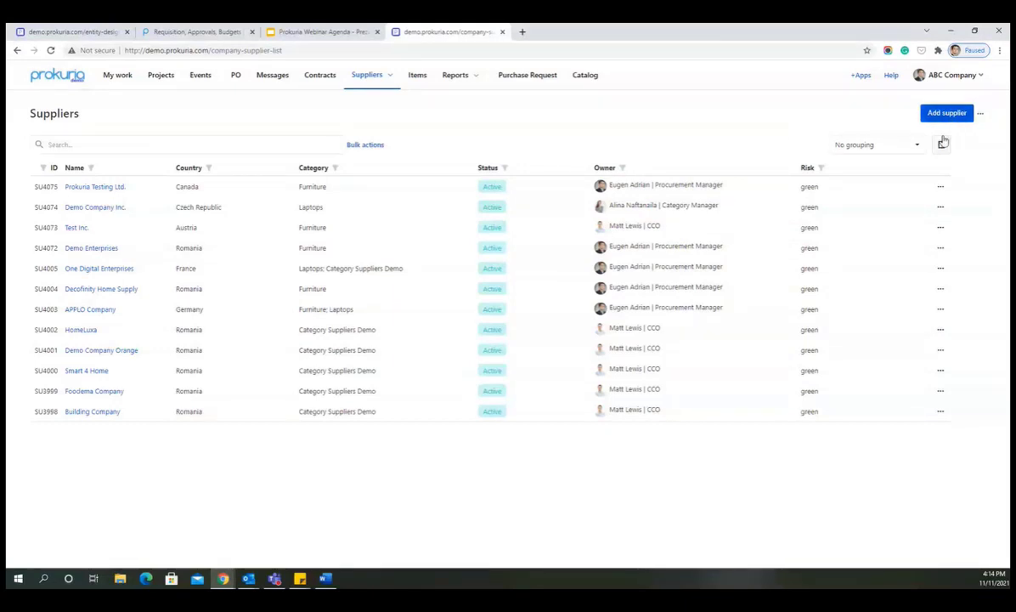
Step: Open the Excel import for suppliers and download the template spreadsheet
click(982, 121)
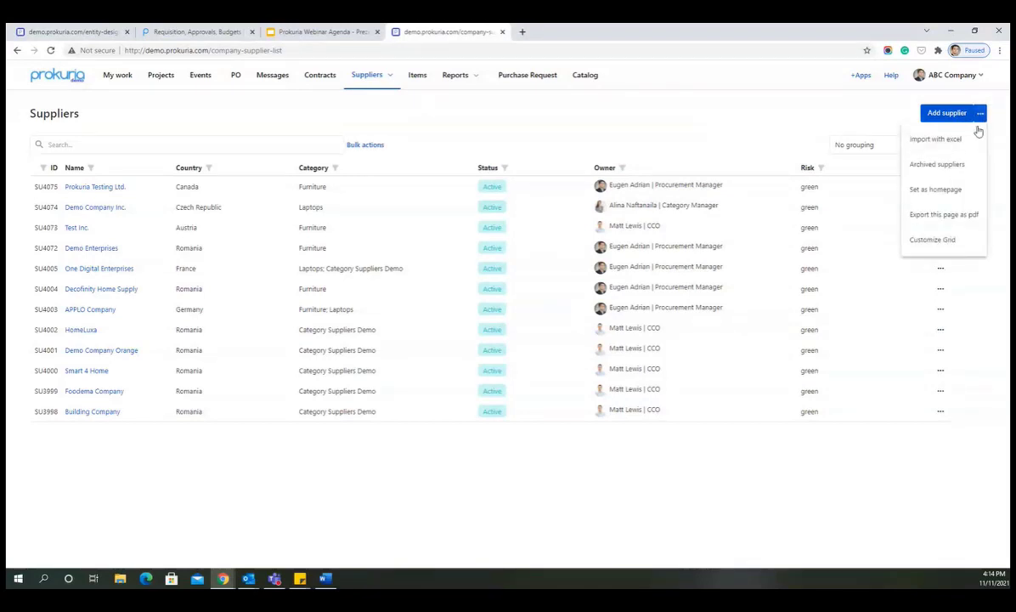
click(975, 140)
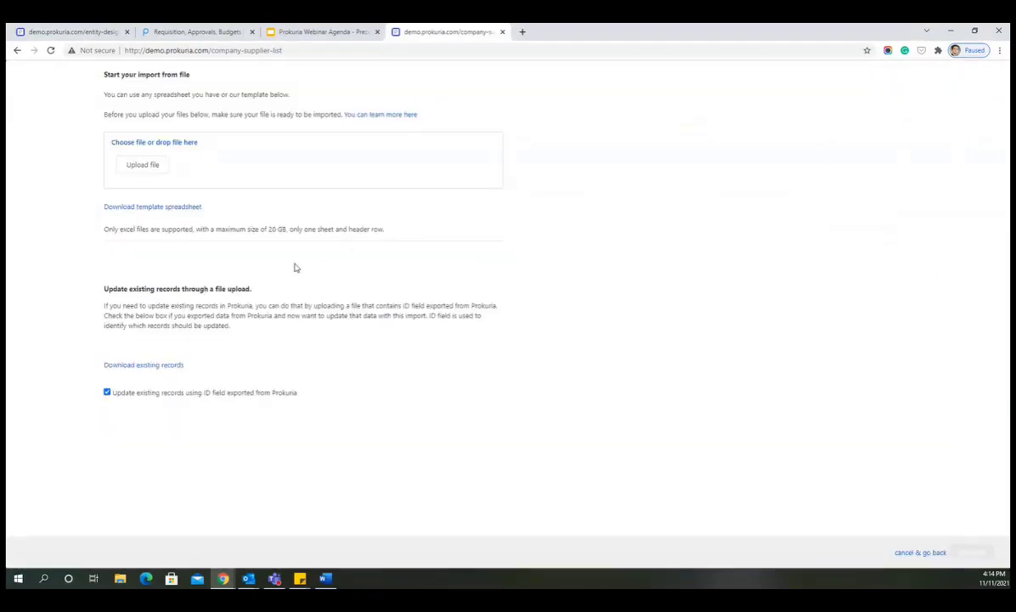
click(170, 208)
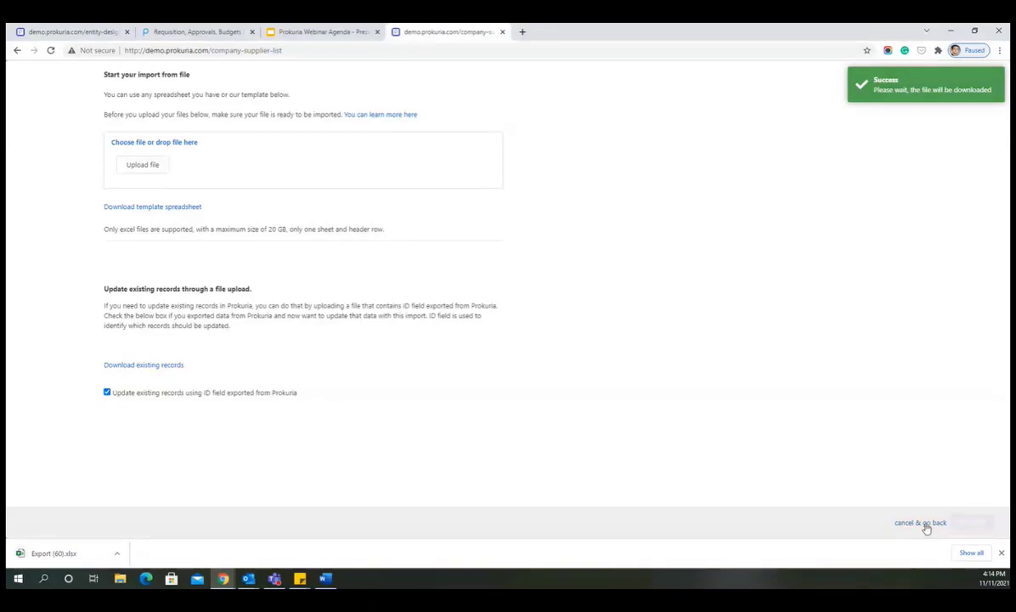
click(1001, 554)
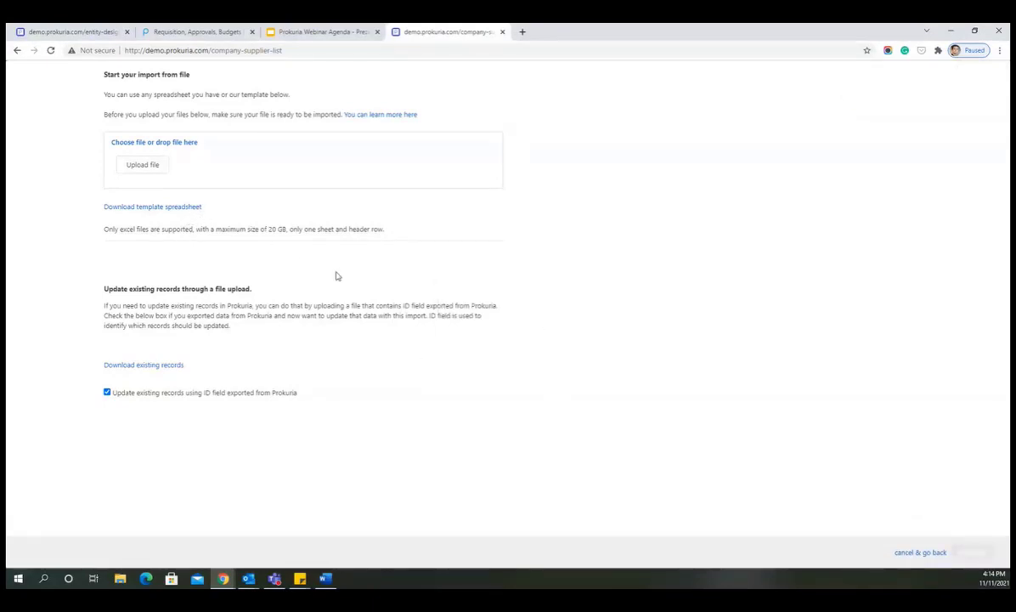
Step: Upload the supplier Excel file with the automatic column mapping and add its items to the supplier list
click(161, 166)
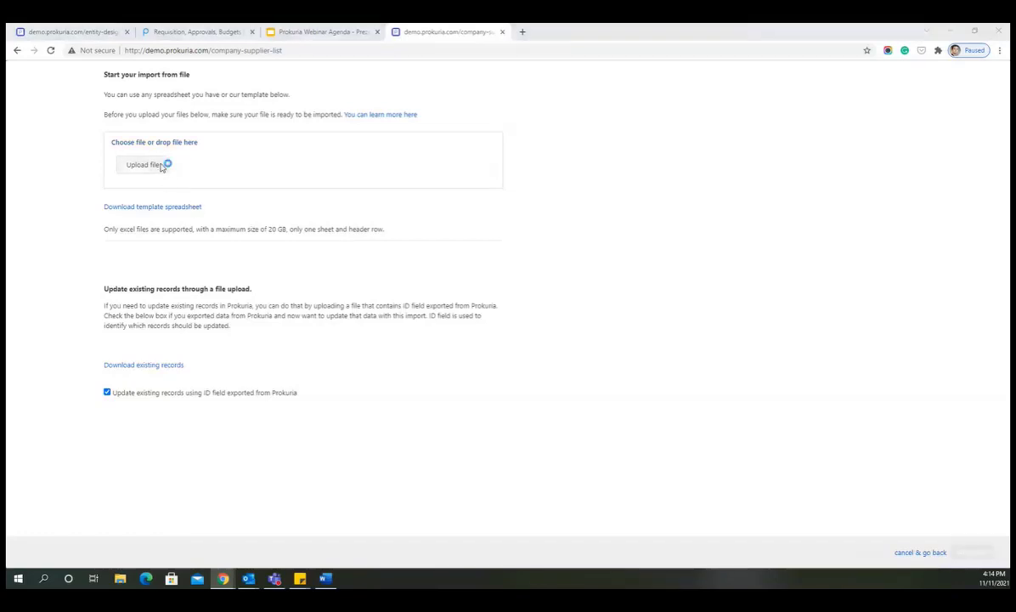
double_click(168, 111)
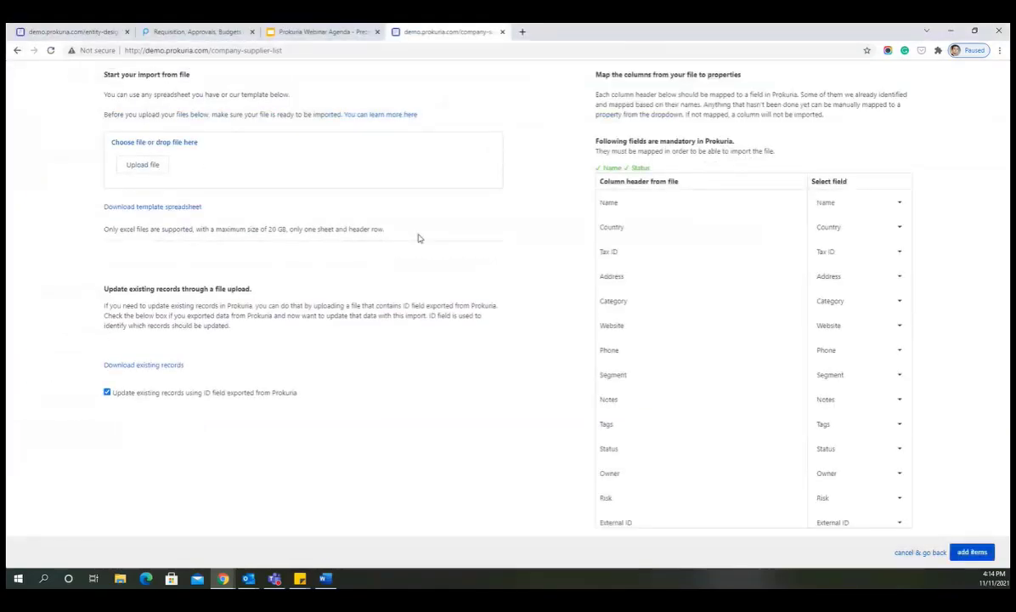
click(973, 553)
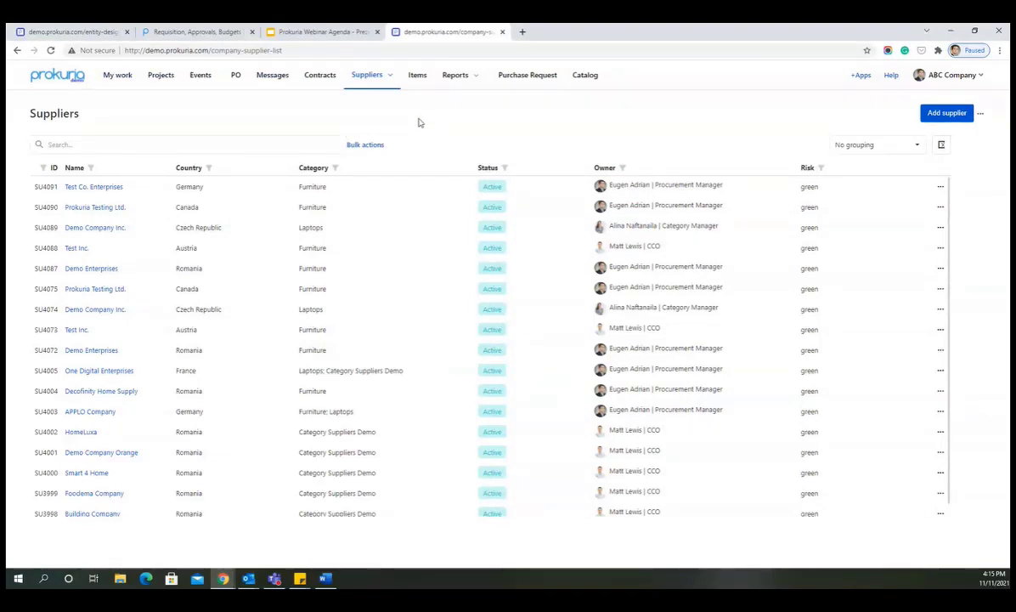
Step: Advance the webinar slides and open the Purchase Request list on the Prokuria demo site, adjusting its column widths
click(345, 31)
click(837, 429)
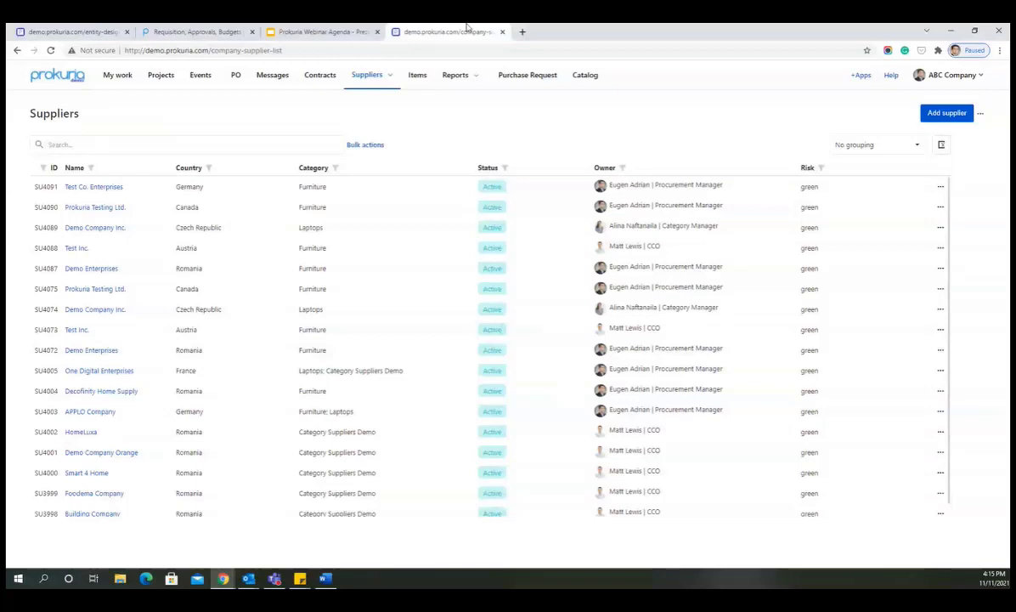
click(466, 31)
click(541, 82)
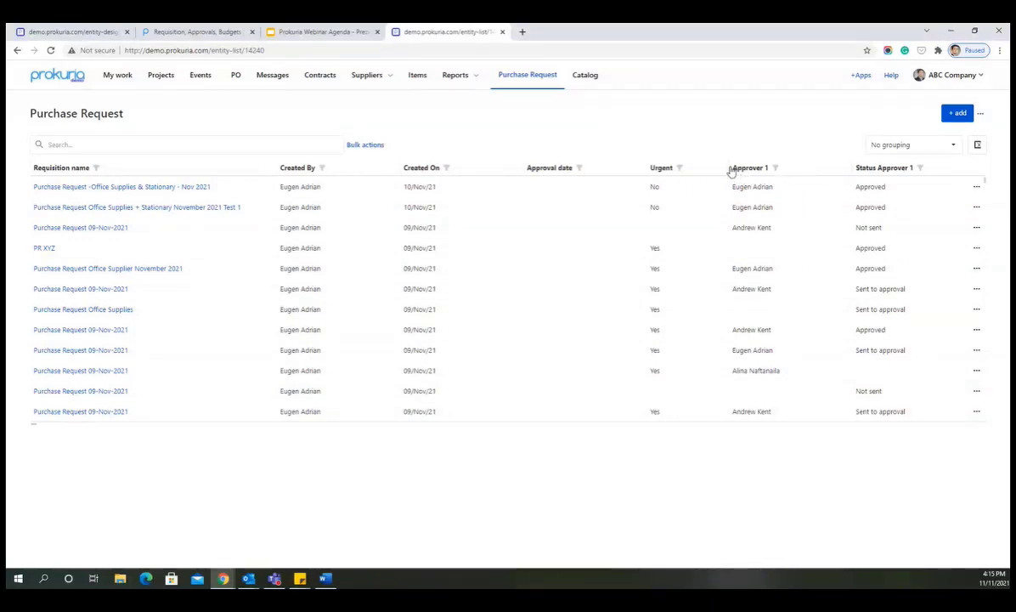
drag(729, 170, 664, 168)
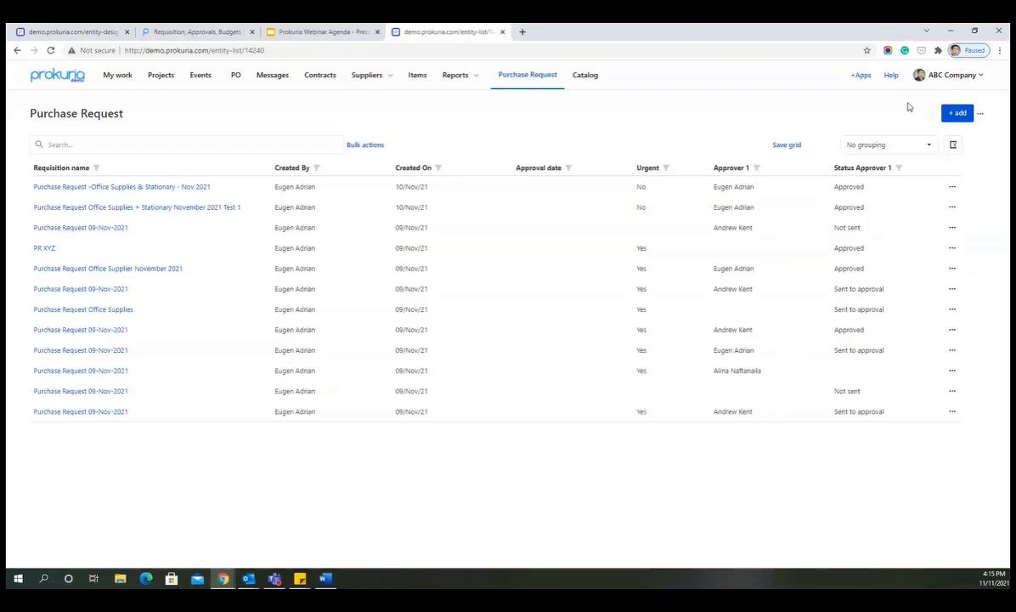
Step: Create a new purchase request with the requisition name "Purchase Request Office Supplies + Stationary Nov 2021"
click(958, 114)
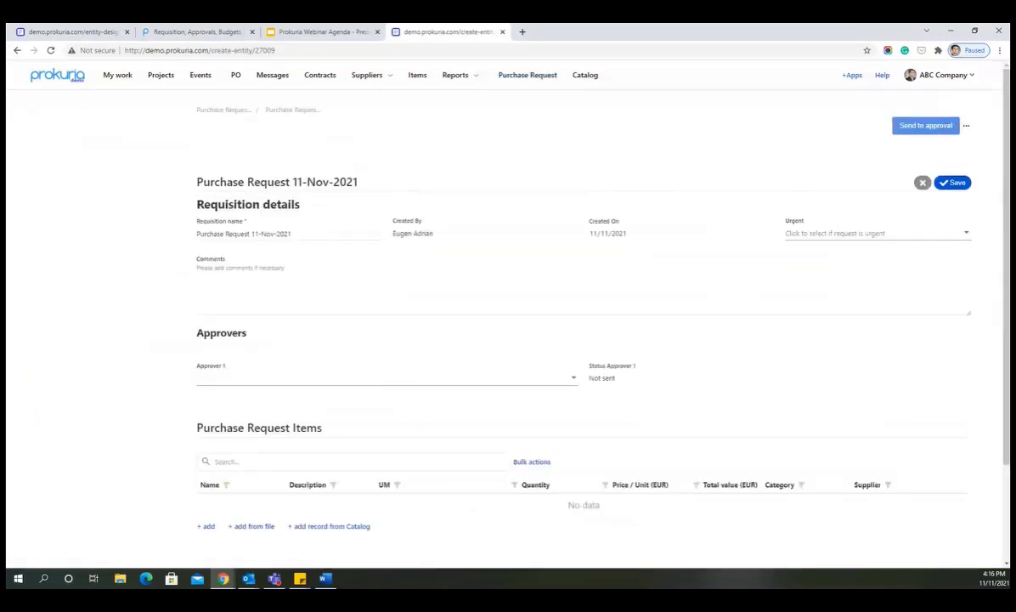
key(alt+Tab)
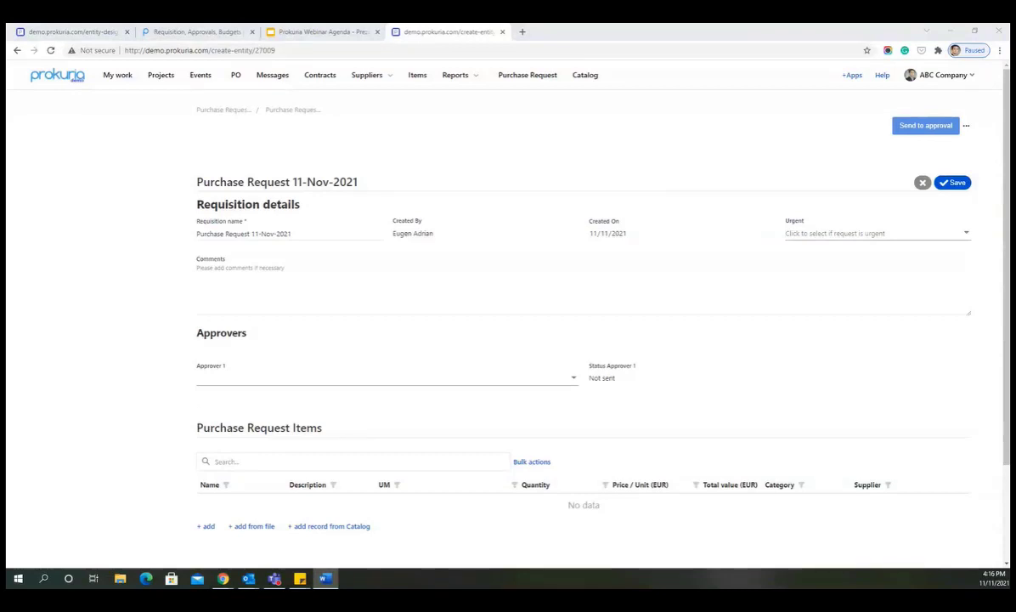
click(259, 232)
key(ctrl+a)
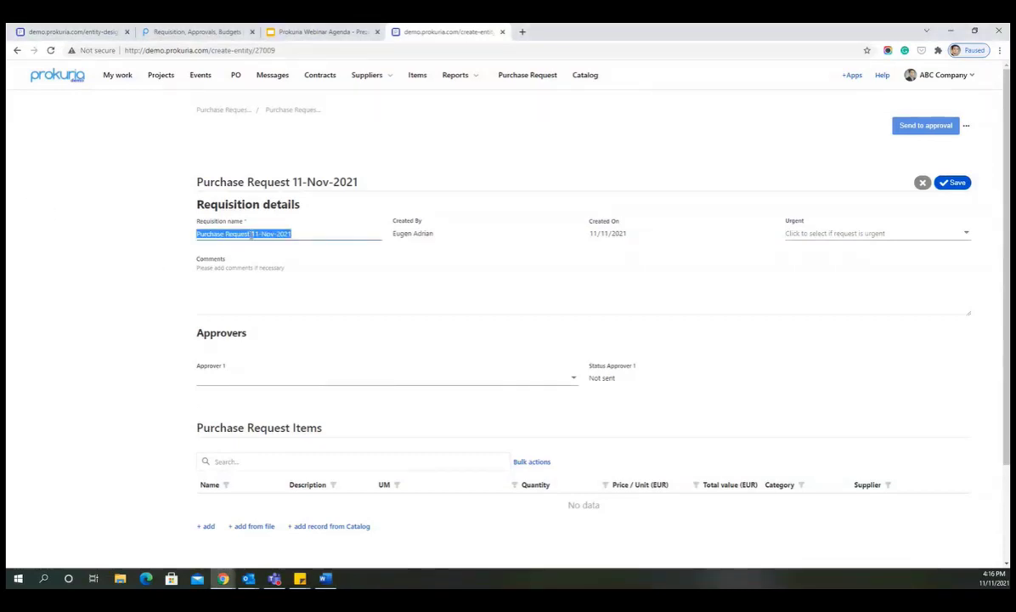
text(Purchase Request Office Supplies + Stationary Nov 2021)
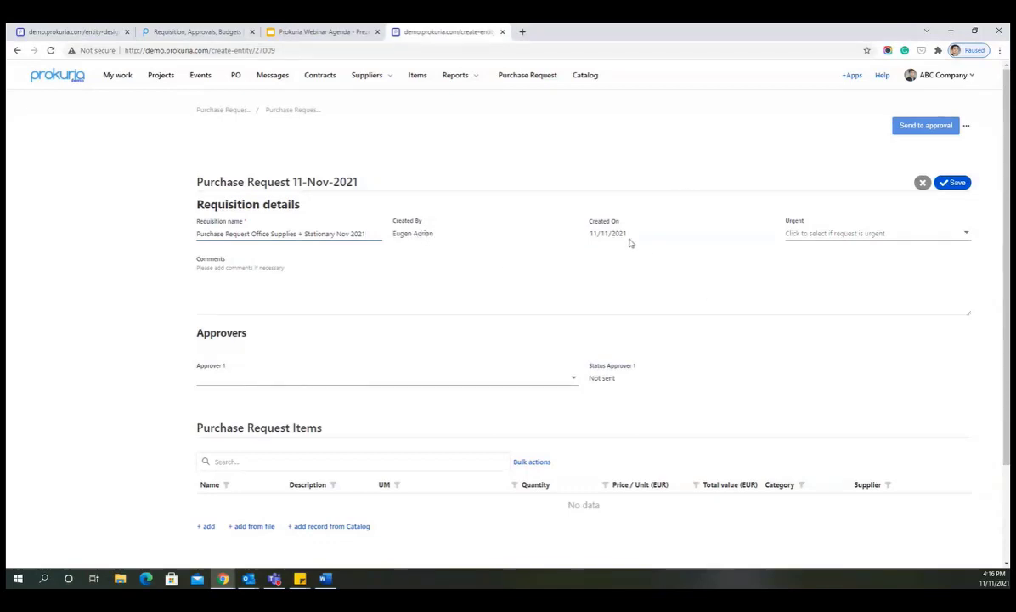
Step: Set Urgent to No, add the comment "We need to have these products delivered to us by 30.11.2021, as per the General Manager's request." and save
click(829, 238)
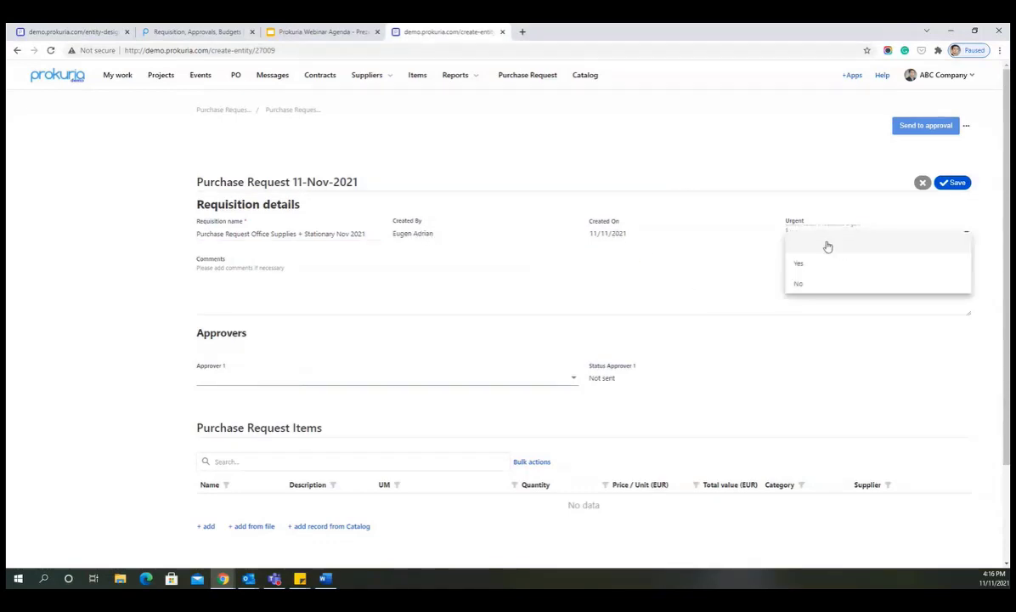
click(823, 284)
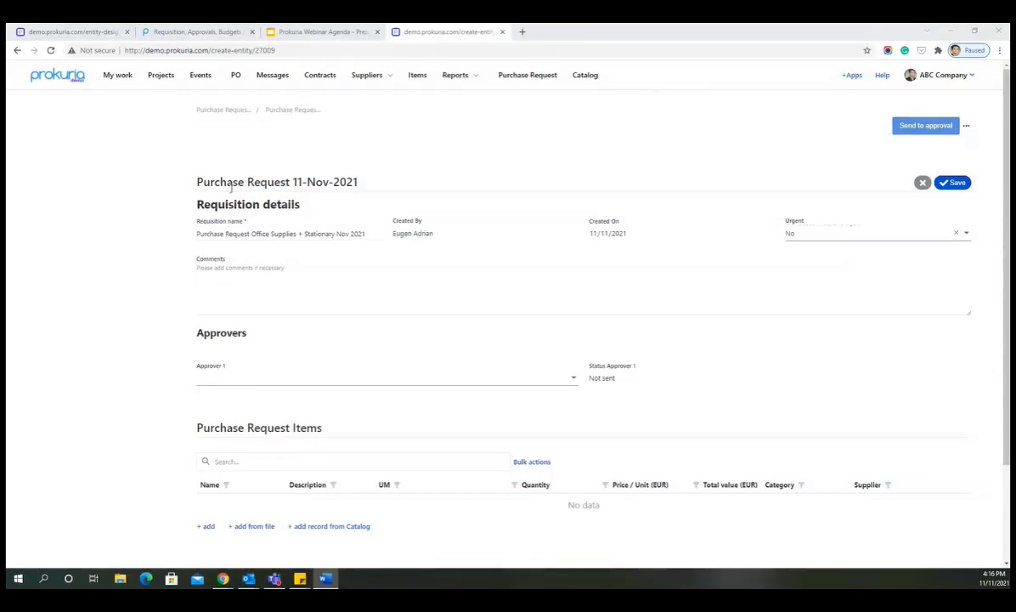
click(234, 264)
text(We need to have these products delivered to us by 30.11.2021, as per the General Manager's request.)
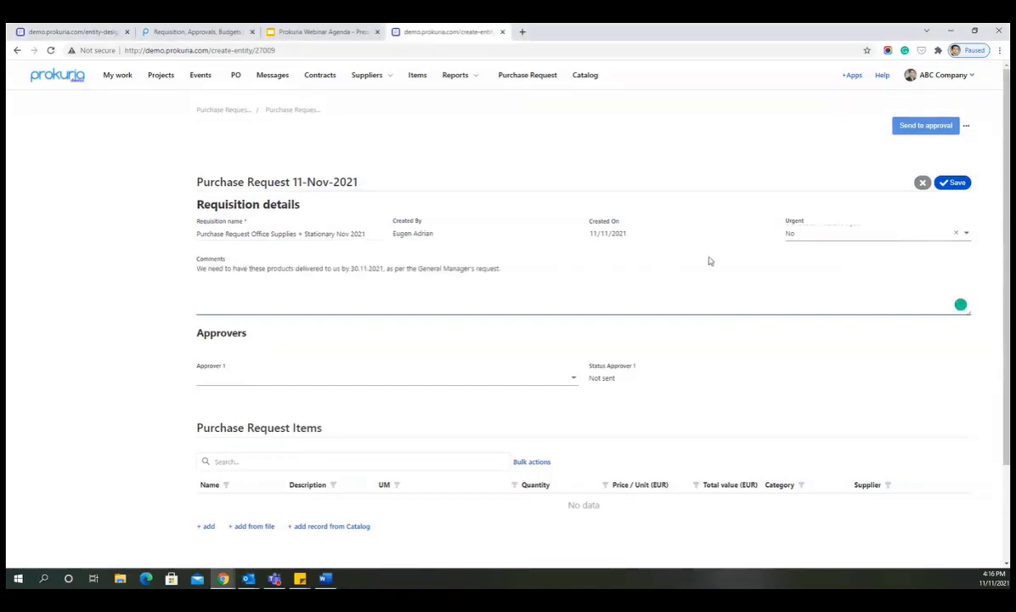
click(953, 184)
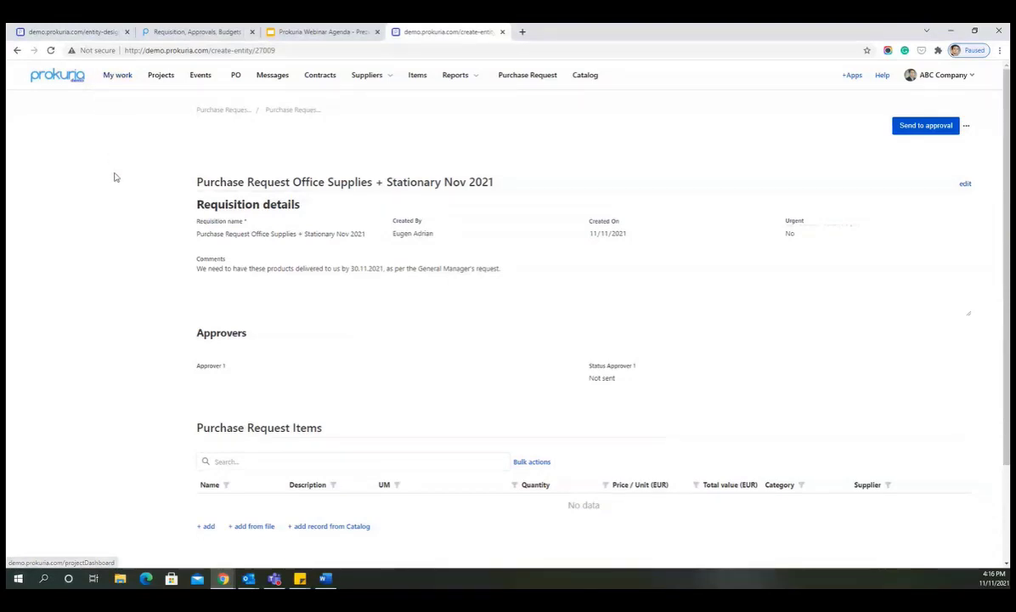
Step: Open the Purchase Request entity's sections and fields in the Entity Designer and show 100 fields per page
click(77, 29)
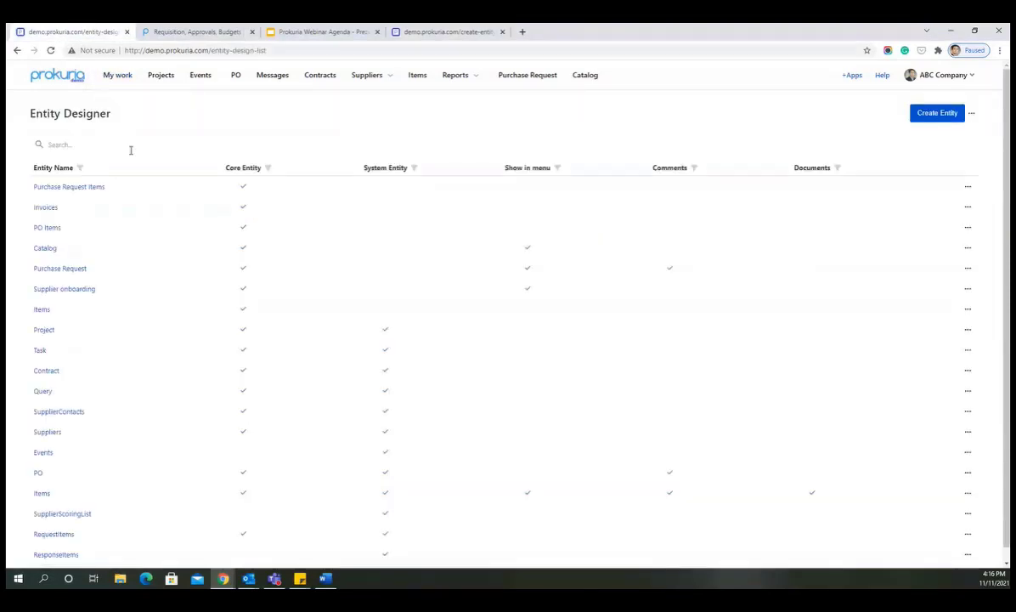
click(68, 269)
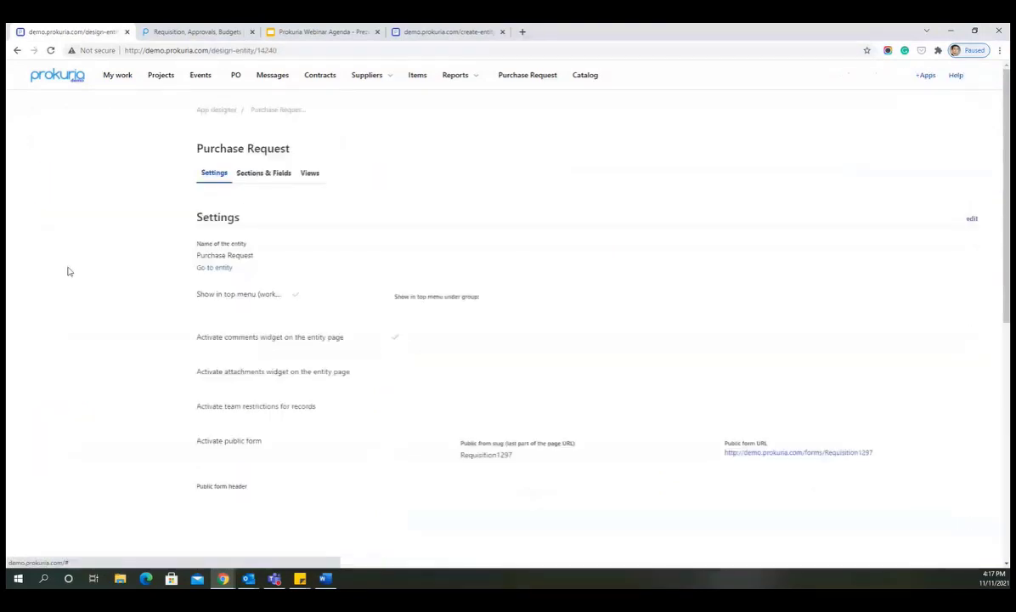
click(268, 176)
scroll(317, 298, down, 3)
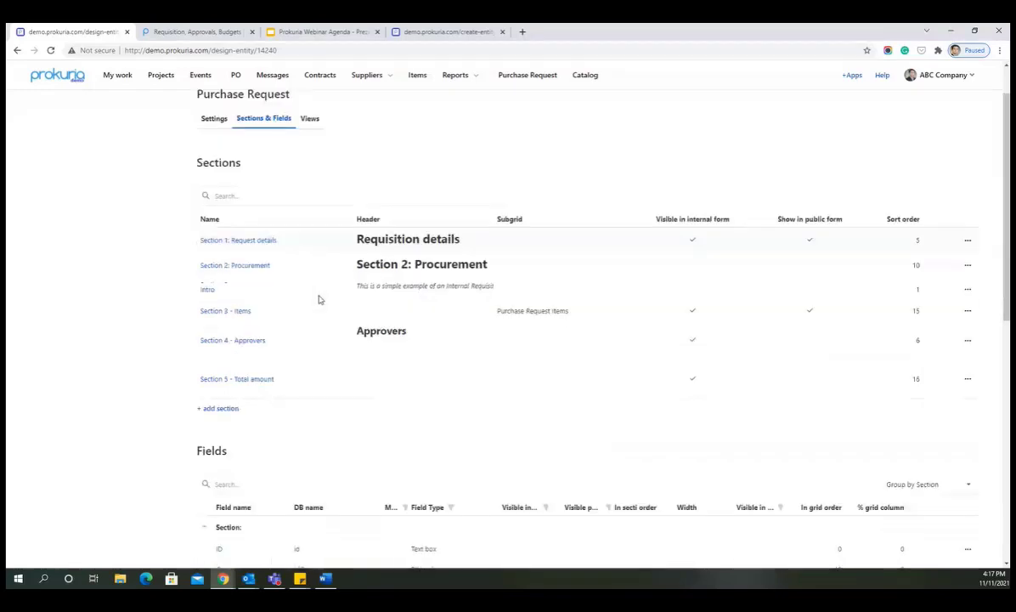
scroll(320, 299, down, 3)
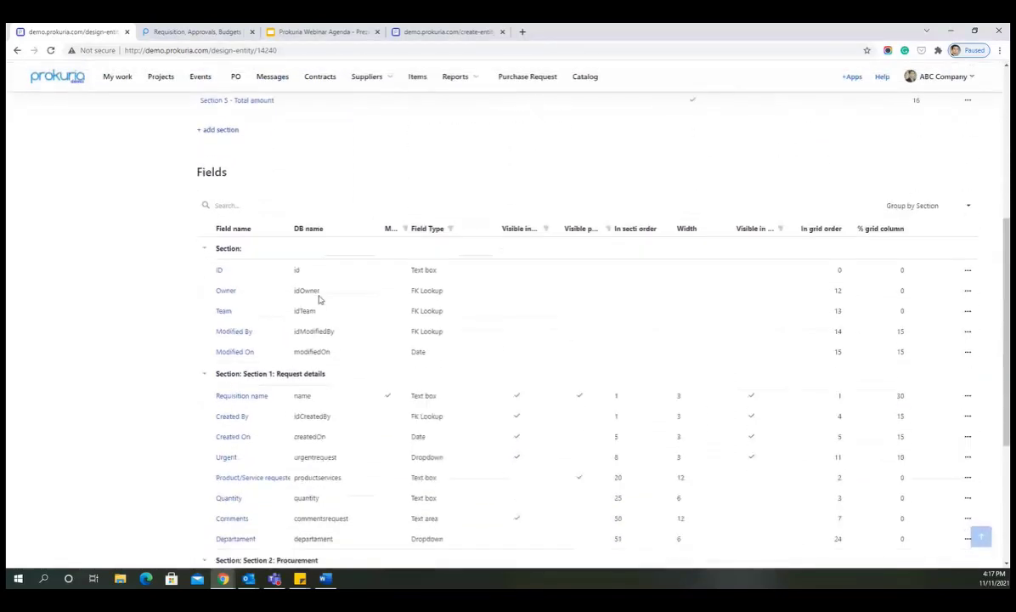
scroll(320, 296, down, 3)
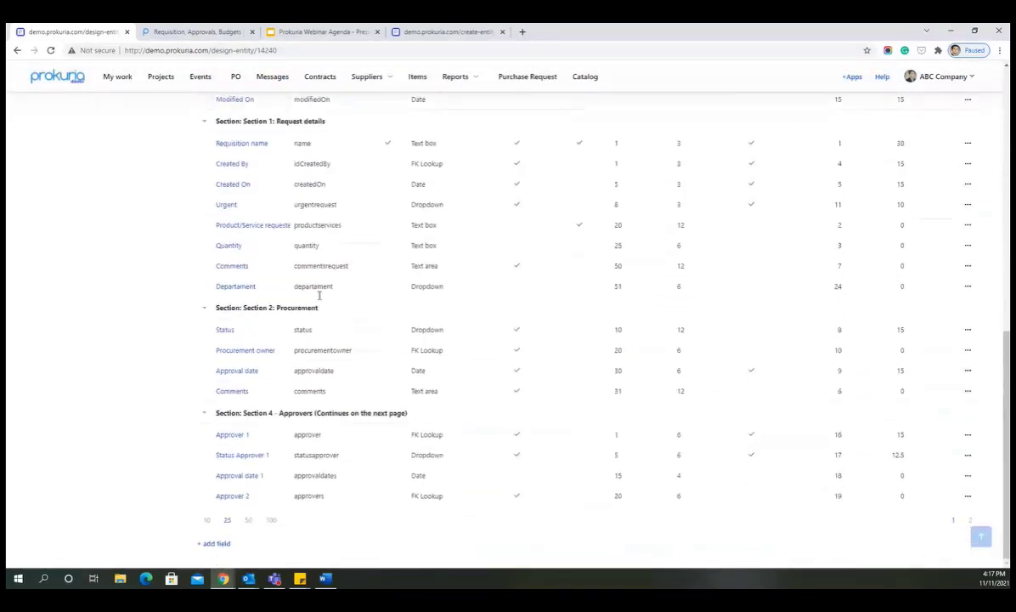
click(271, 520)
scroll(246, 554, down, 2)
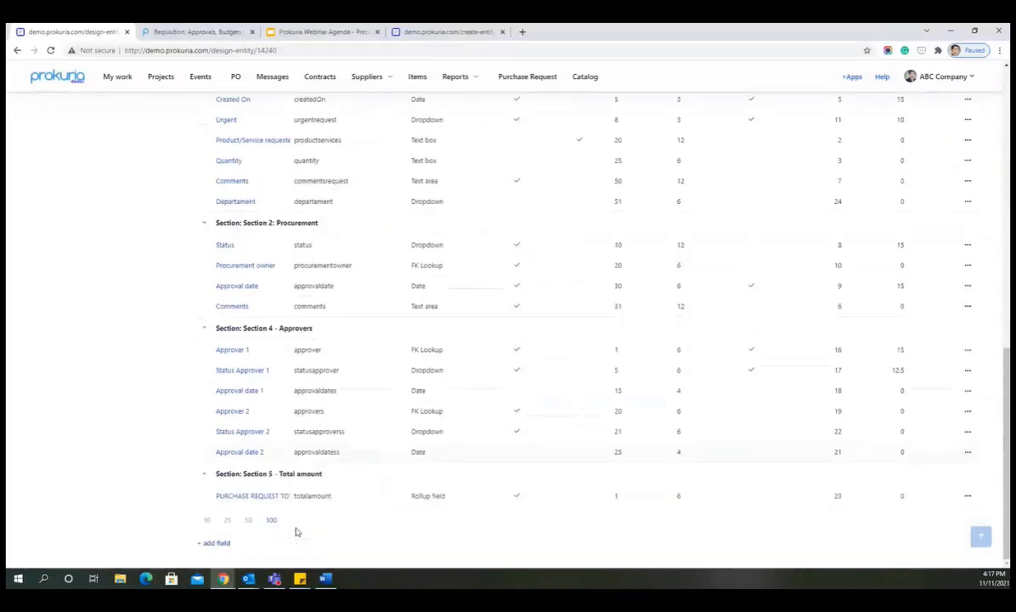
Step: Add a new field named "Department" to the Purchase Request entity with the type Dropdown single-select
click(219, 542)
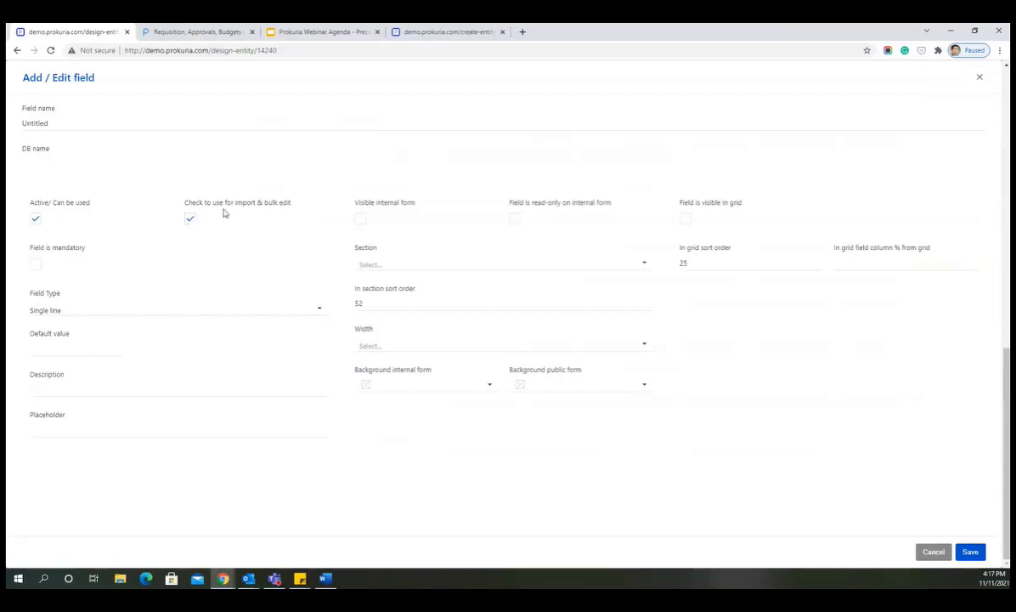
double_click(35, 123)
text(Departm)
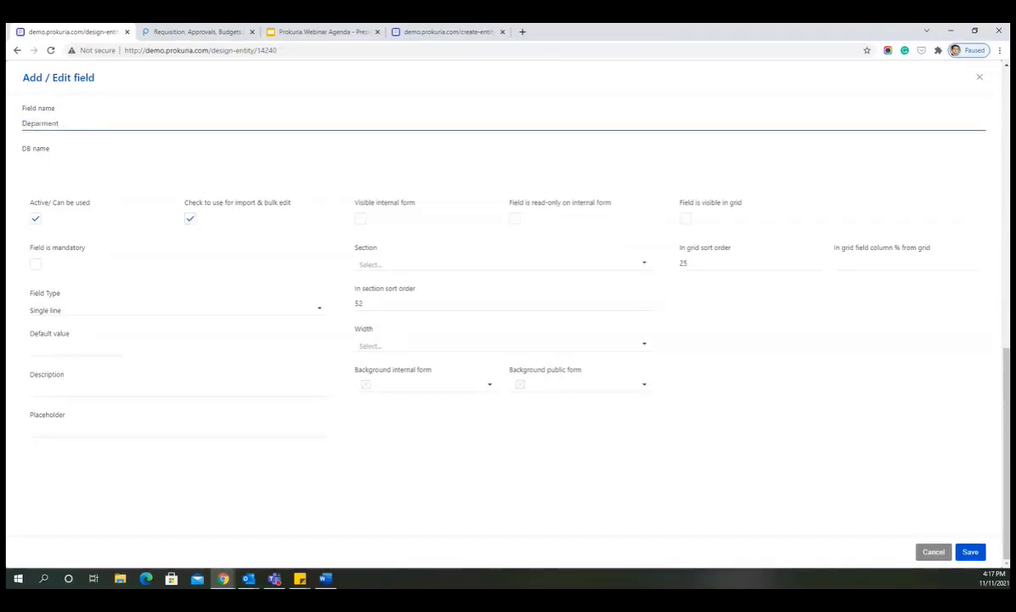
key(BackSpace)
key(BackSpace)
key(BackSpace)
text(tment)
click(113, 311)
click(165, 517)
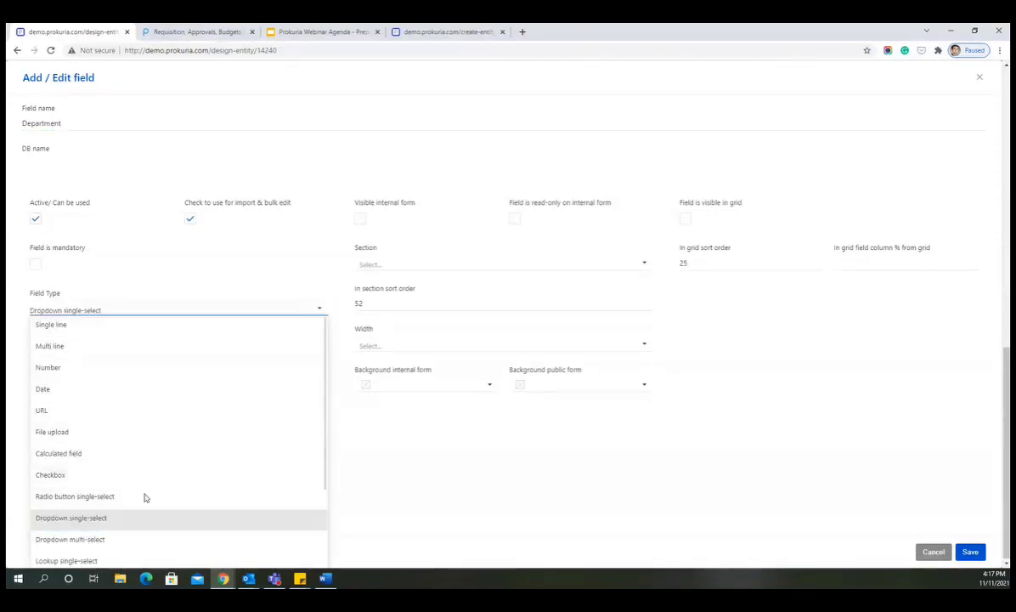
Step: Enter Department 1, Department 2 and Department 3 as the options of the Department field
click(58, 357)
text(De)
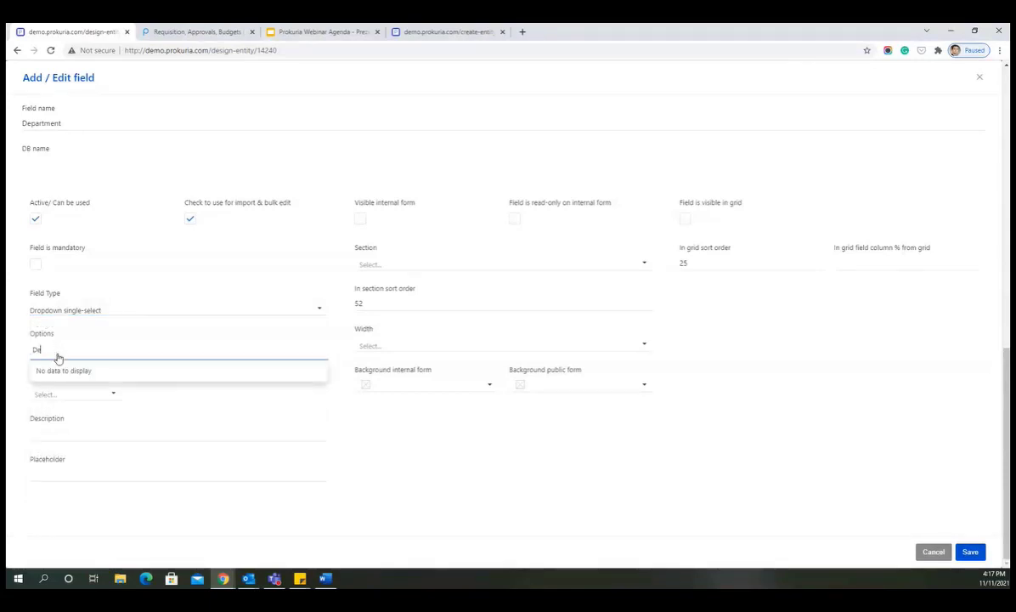
text(partment 1)
key(Return)
text(Department 2)
key(Return)
text(Department)
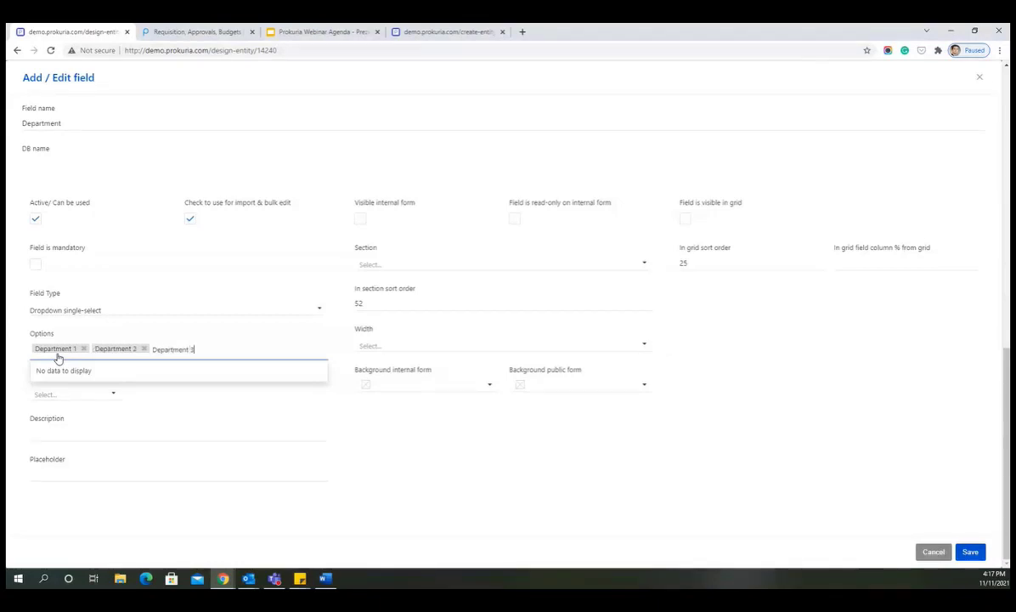
text( 3)
key(Return)
Step: Place the Department field in Section 1: Request details with width 6, make it visible in the internal form and save
click(419, 264)
click(422, 280)
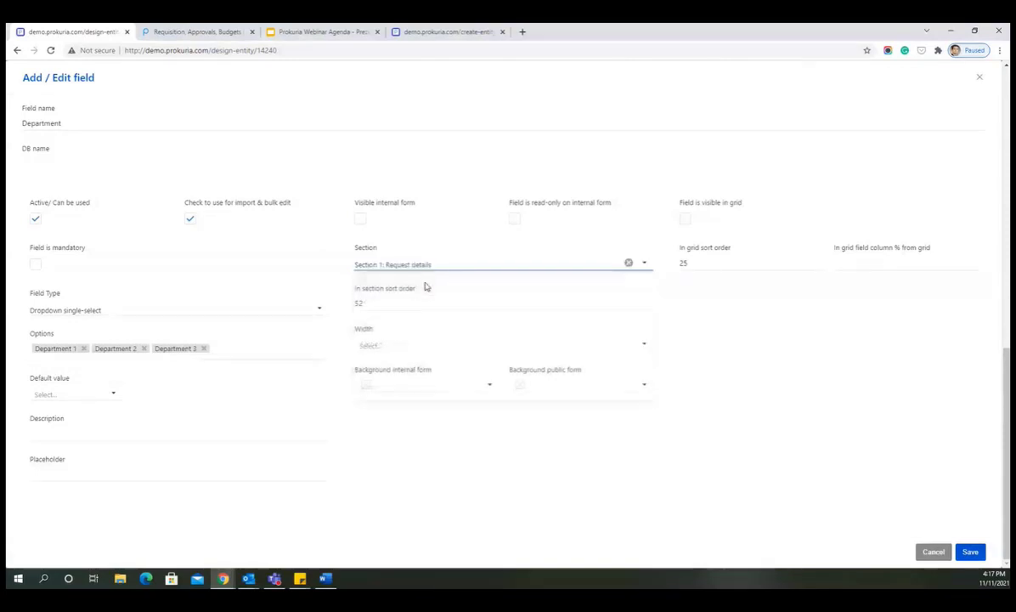
click(390, 348)
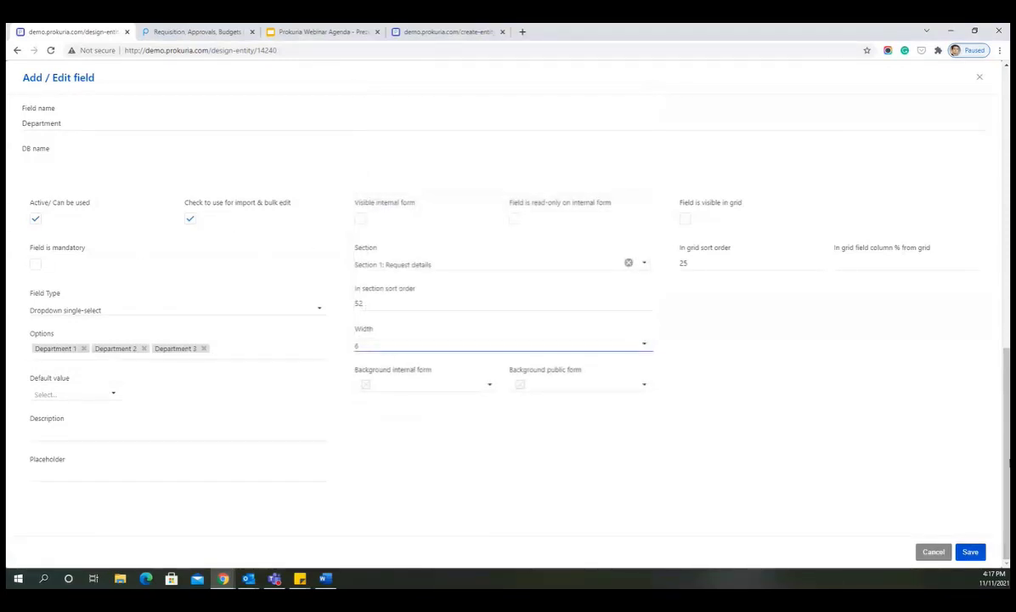
click(361, 221)
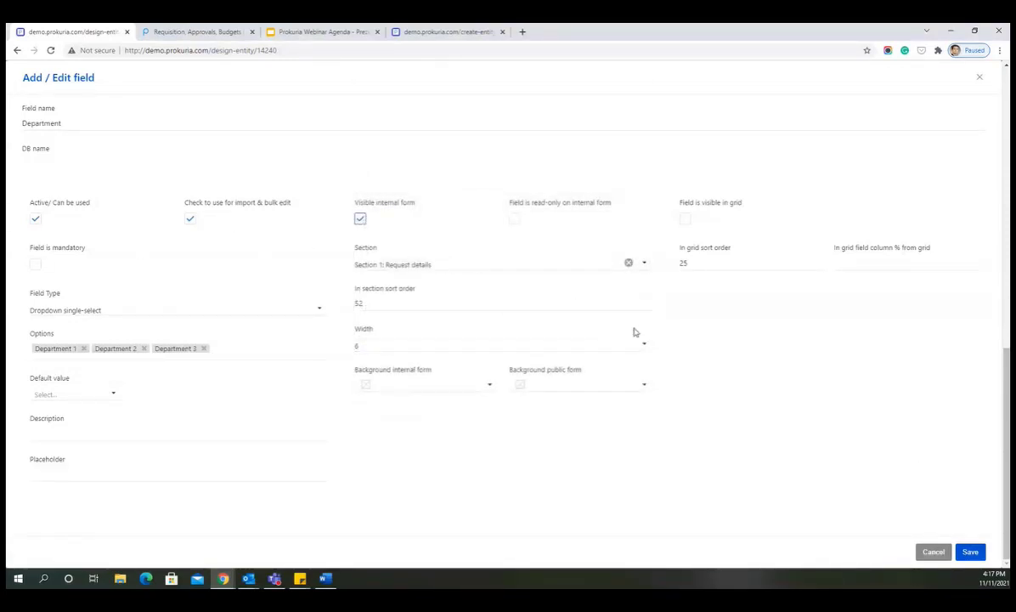
click(969, 551)
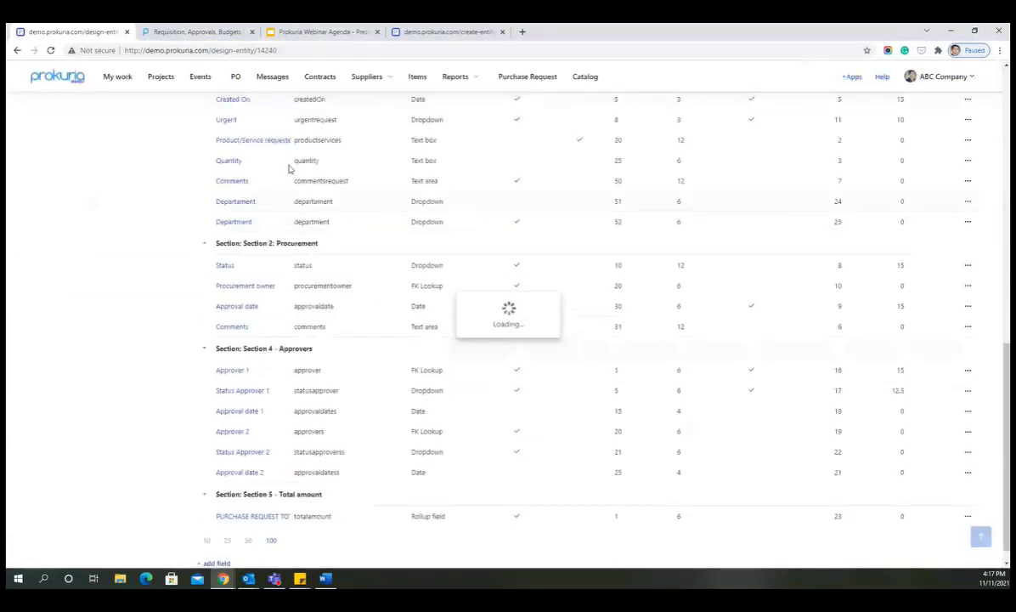
Step: Set the Department of the Office Supplies + Stationary Nov 2021 purchase request to Department 1 and save
click(530, 77)
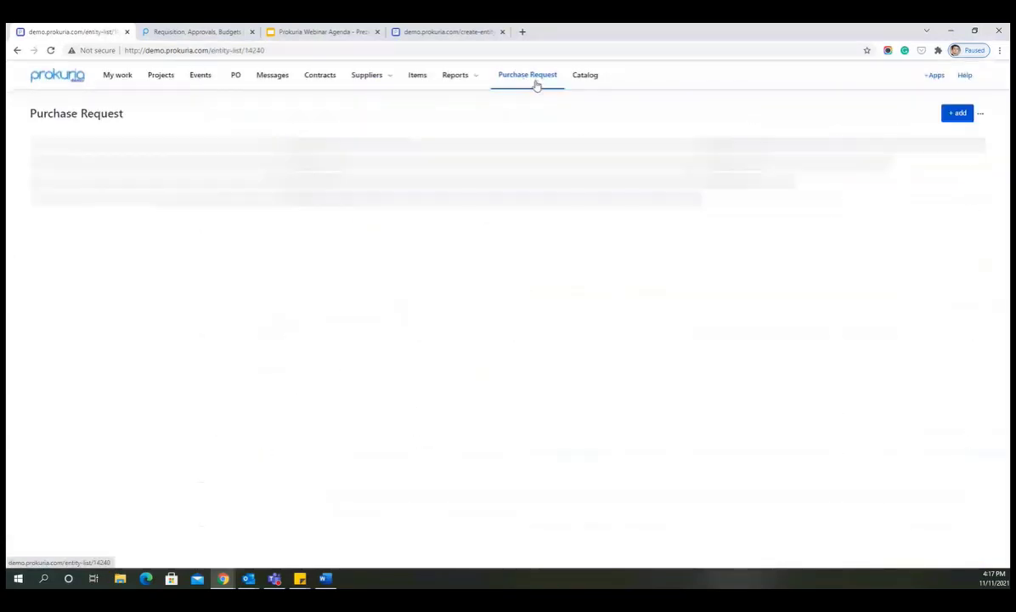
click(127, 192)
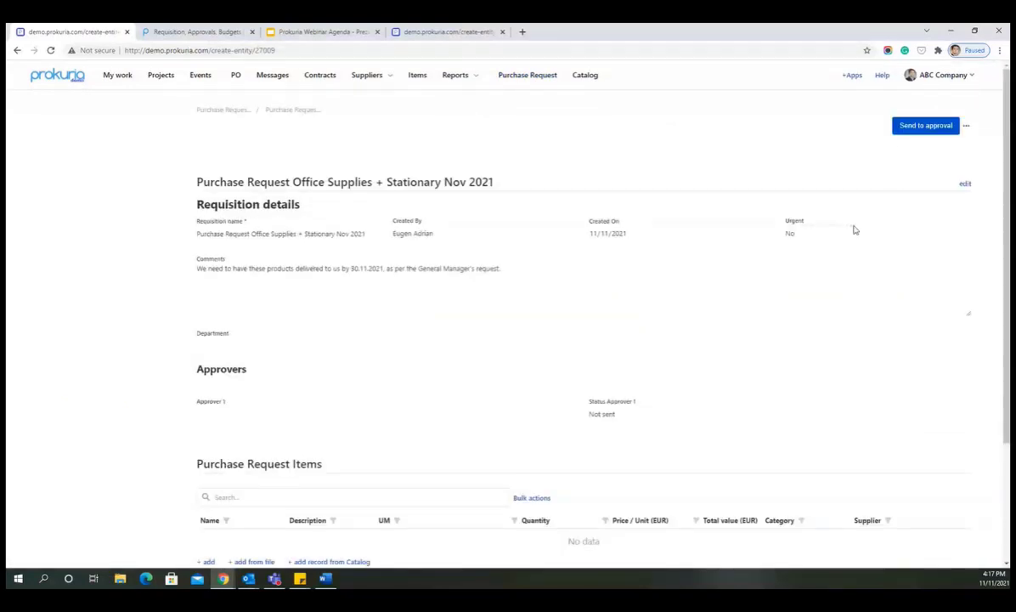
click(966, 184)
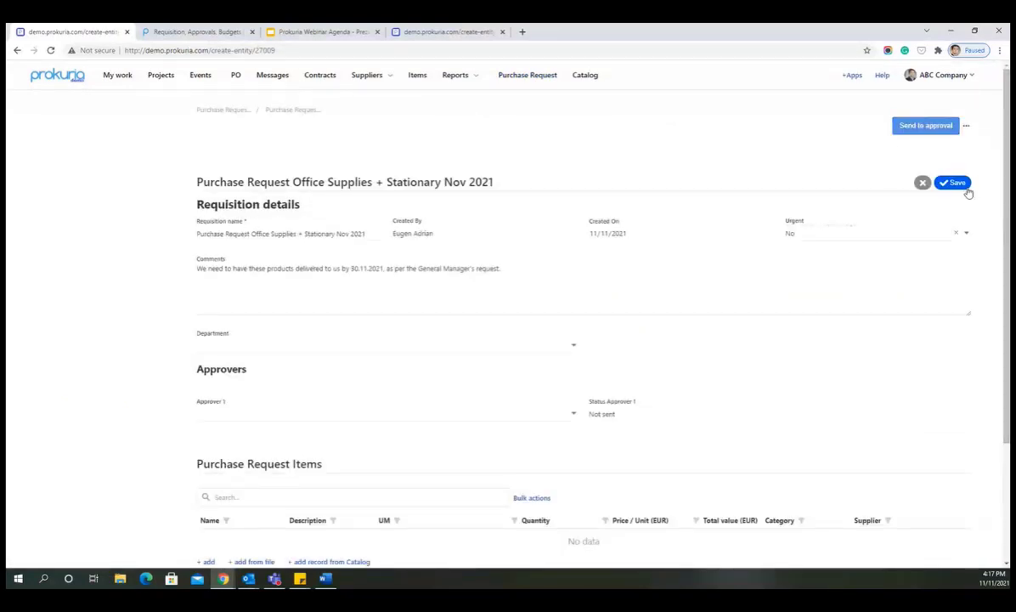
click(265, 345)
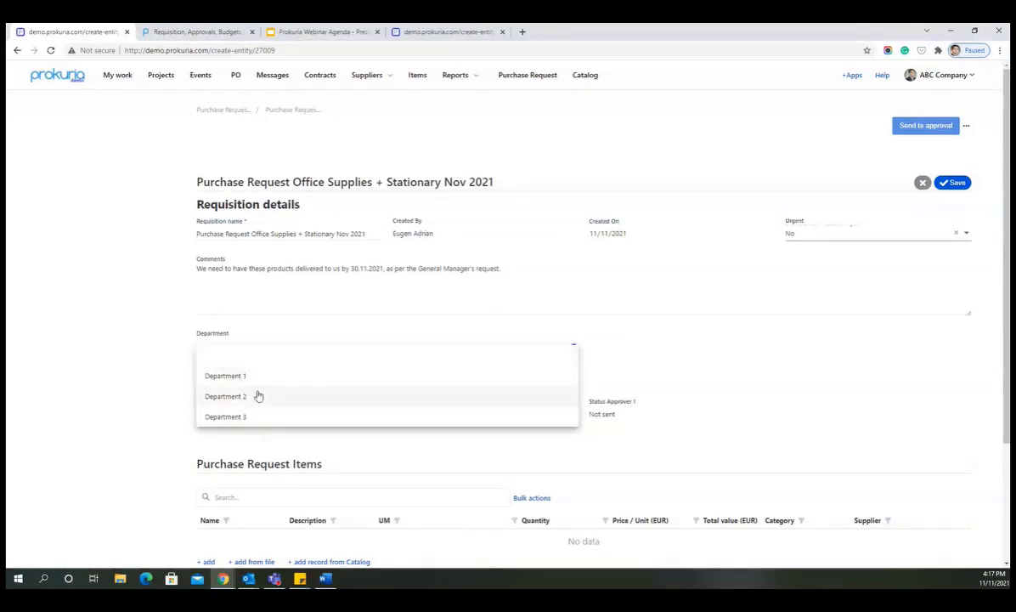
click(228, 377)
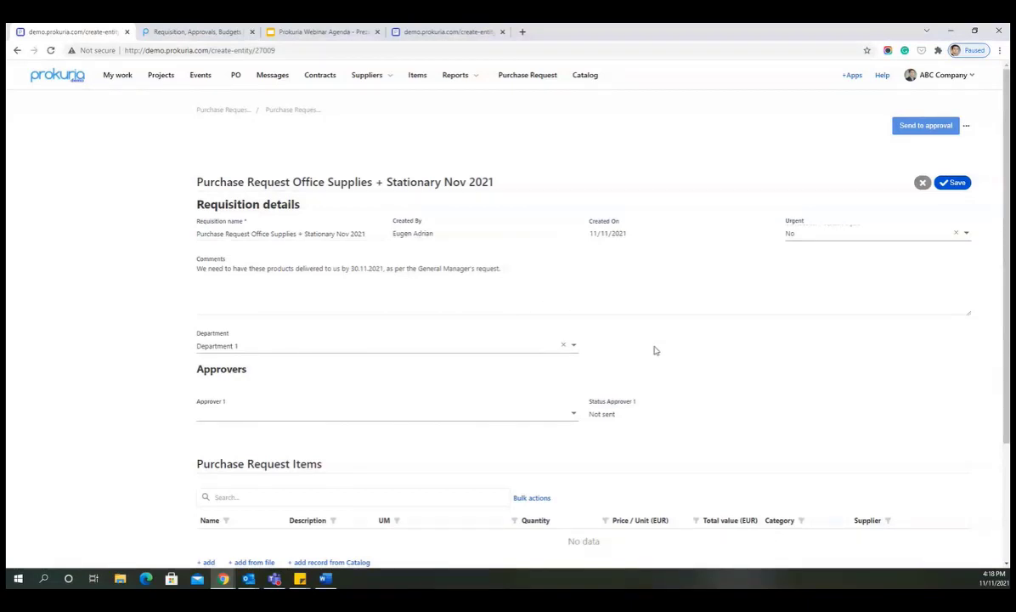
click(951, 184)
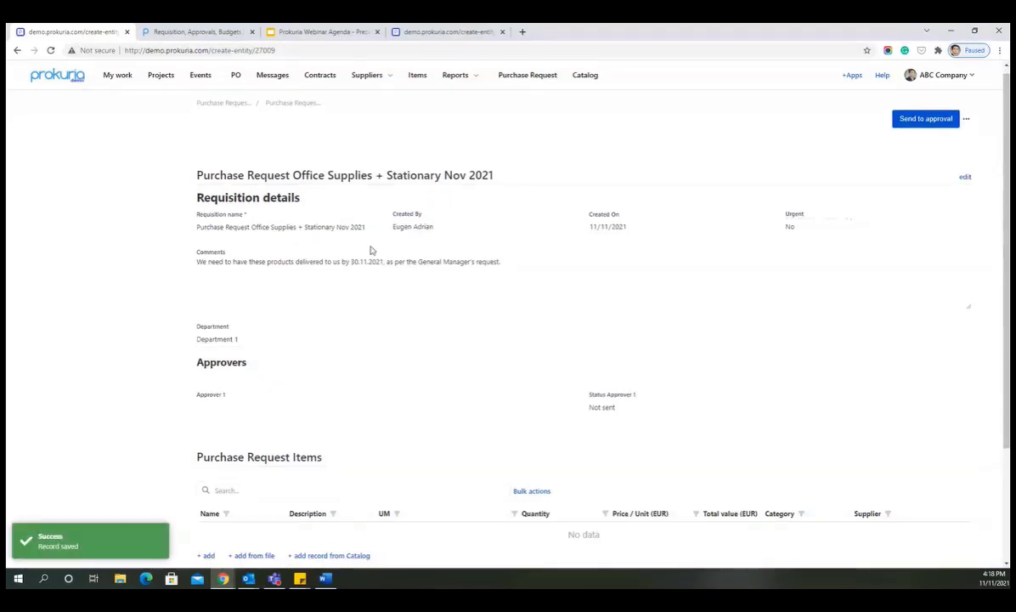
Step: Edit the purchase request to assign a person as Approver 1 and save the record
scroll(370, 250, down, 1)
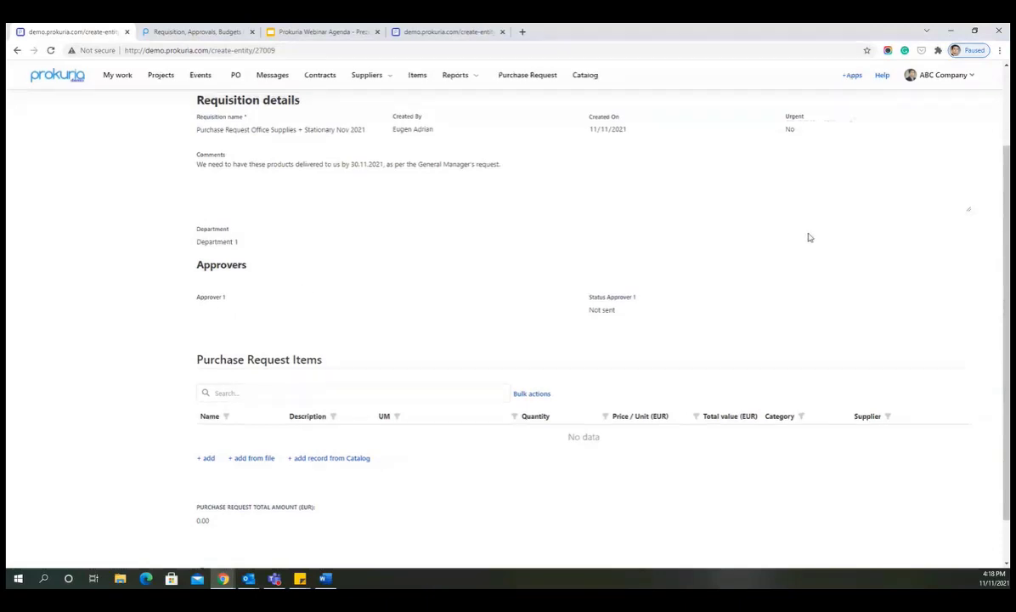
scroll(849, 223, up, 2)
click(966, 184)
scroll(613, 388, down, 1)
scroll(612, 388, down, 1)
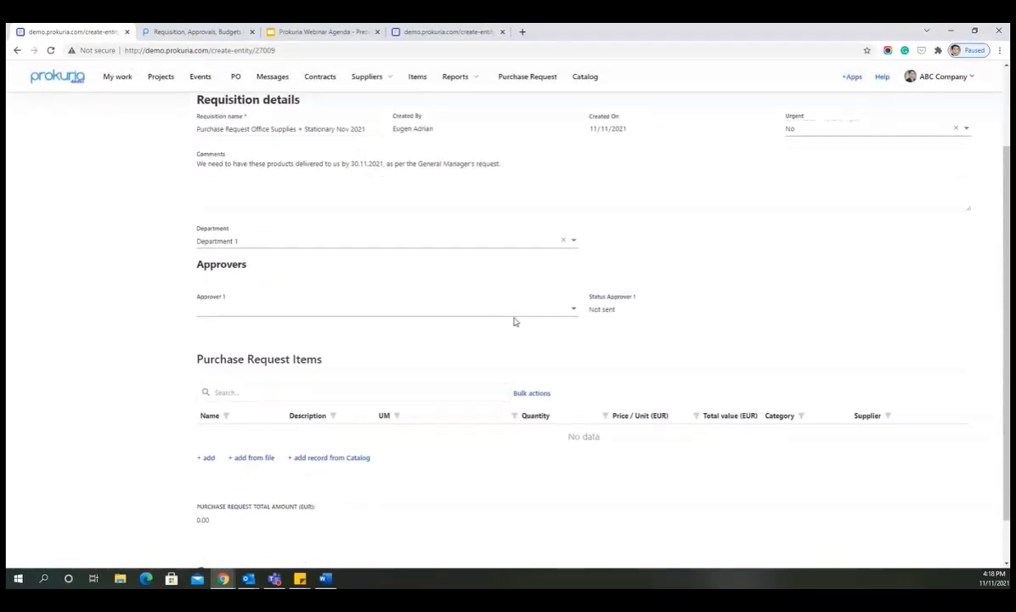
click(516, 315)
click(332, 365)
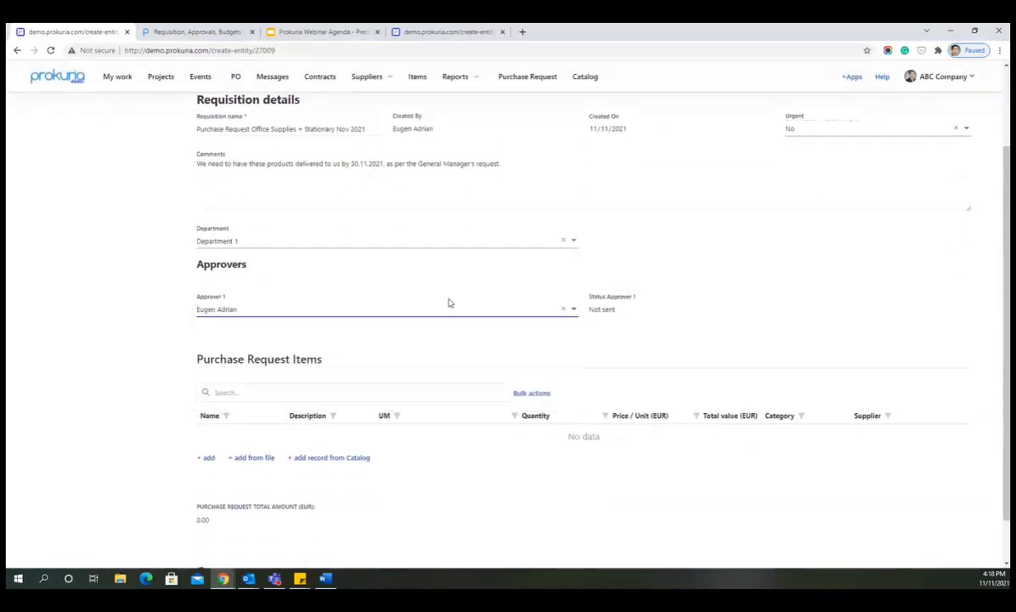
scroll(752, 295, up, 1)
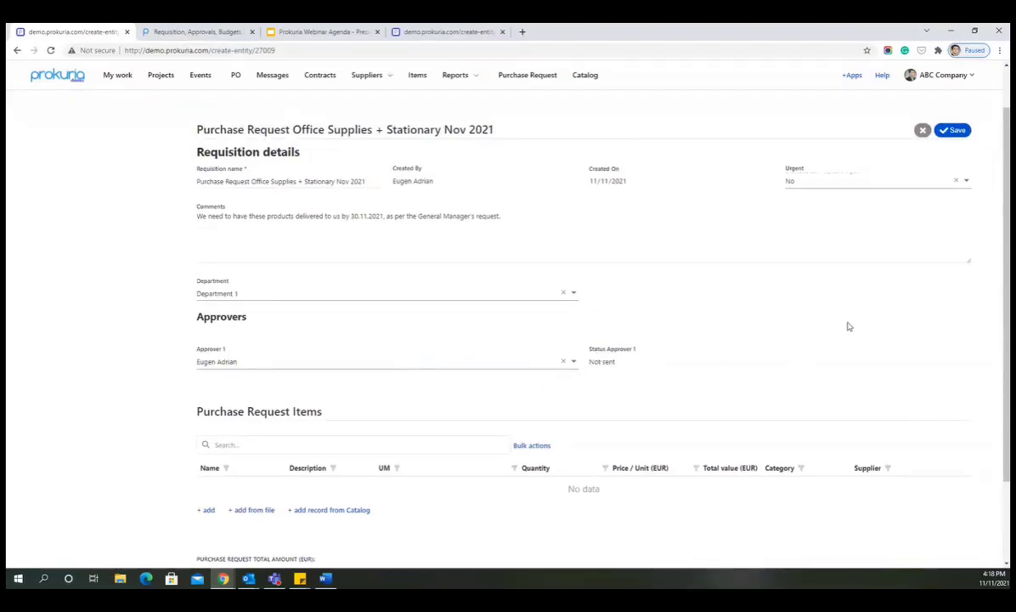
click(954, 131)
scroll(767, 336, down, 1)
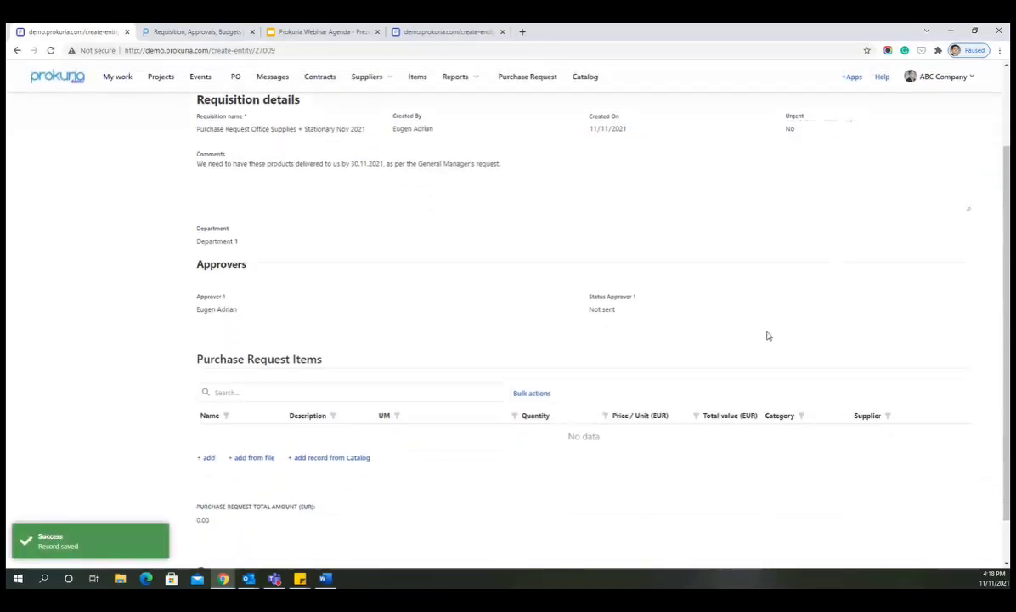
scroll(767, 336, up, 1)
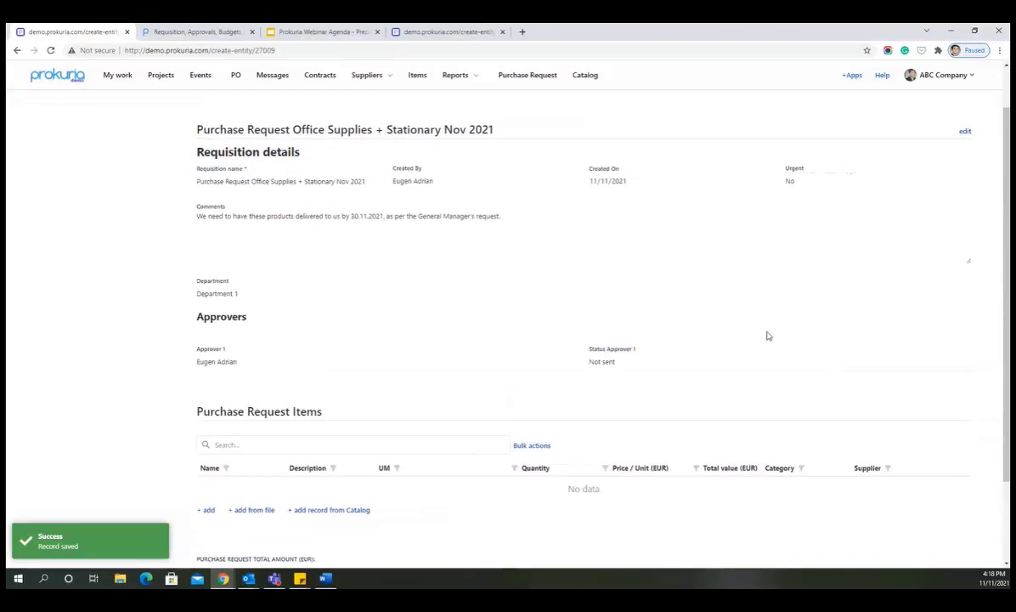
scroll(767, 335, up, 1)
Step: Preview the manual item form and the file import for the purchase request items, deleting the blank item the form creates
scroll(767, 336, down, 3)
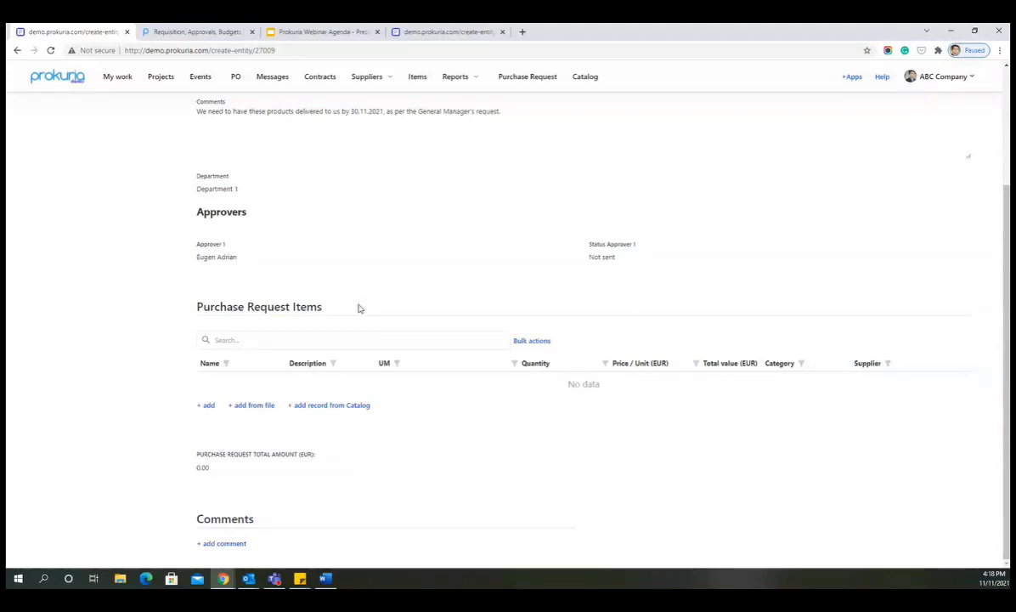
click(208, 405)
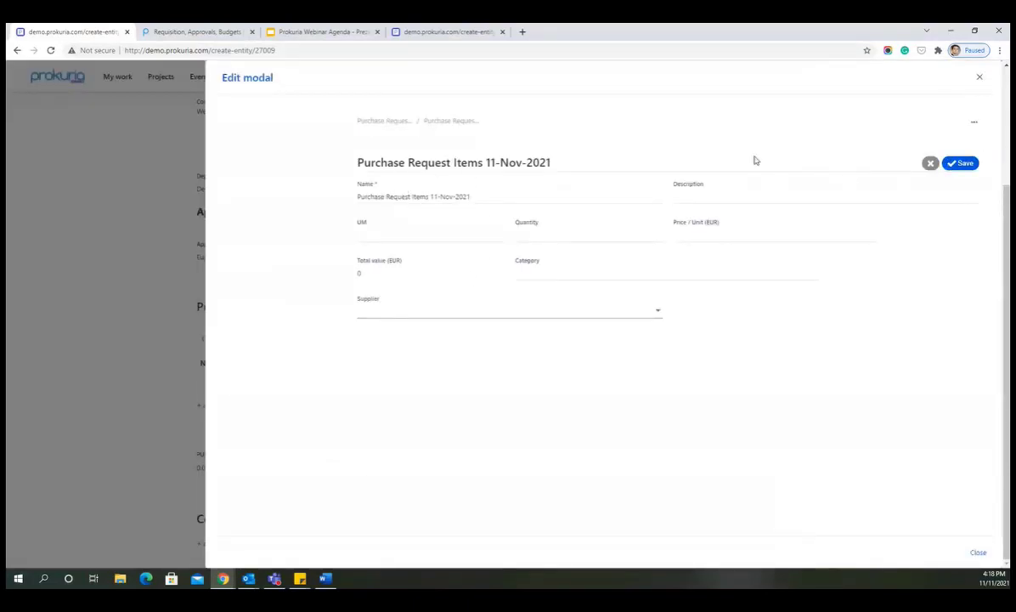
click(979, 79)
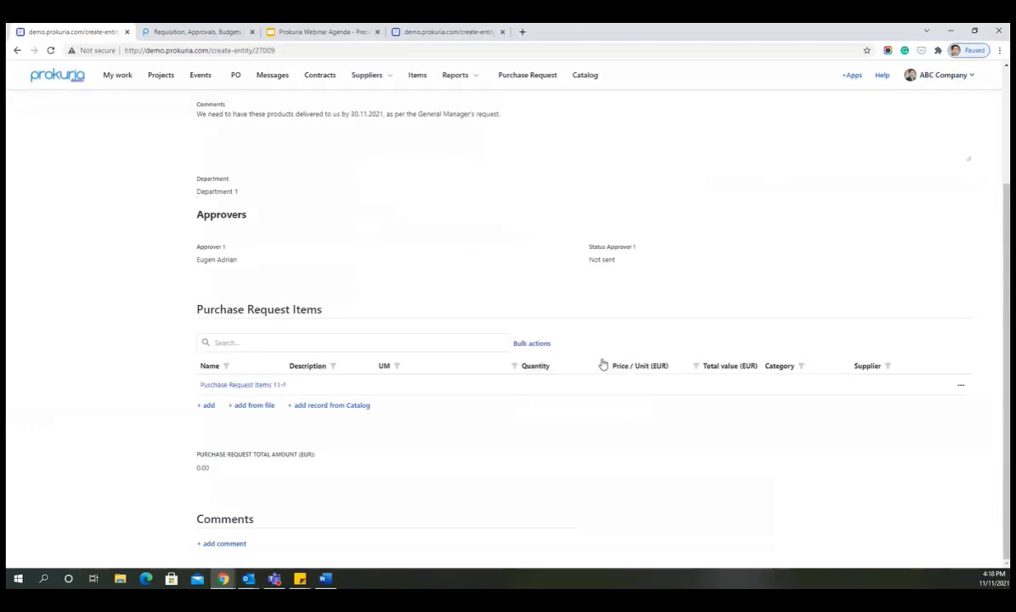
click(959, 386)
click(929, 433)
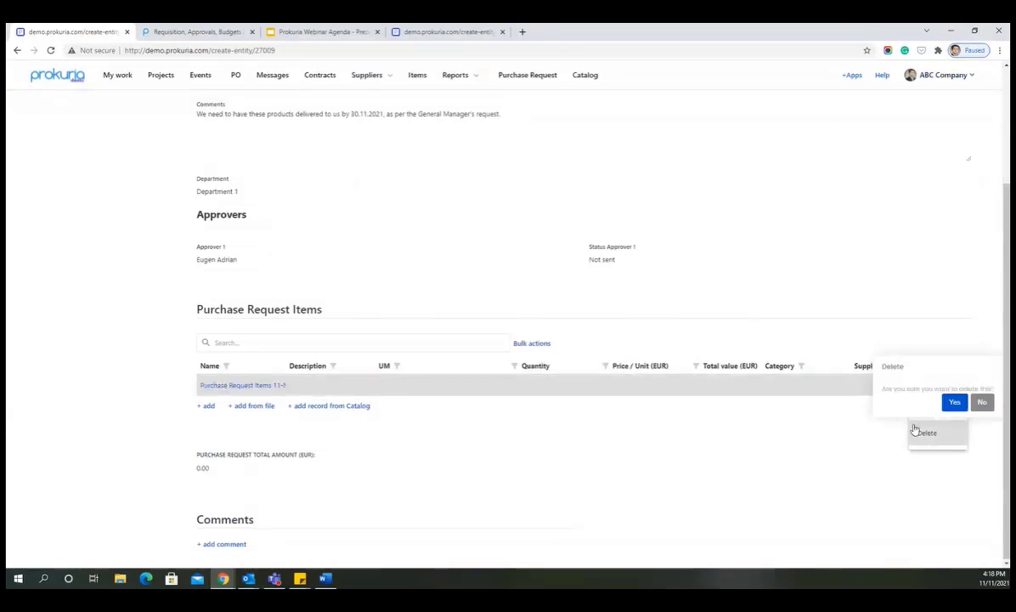
click(953, 407)
click(264, 409)
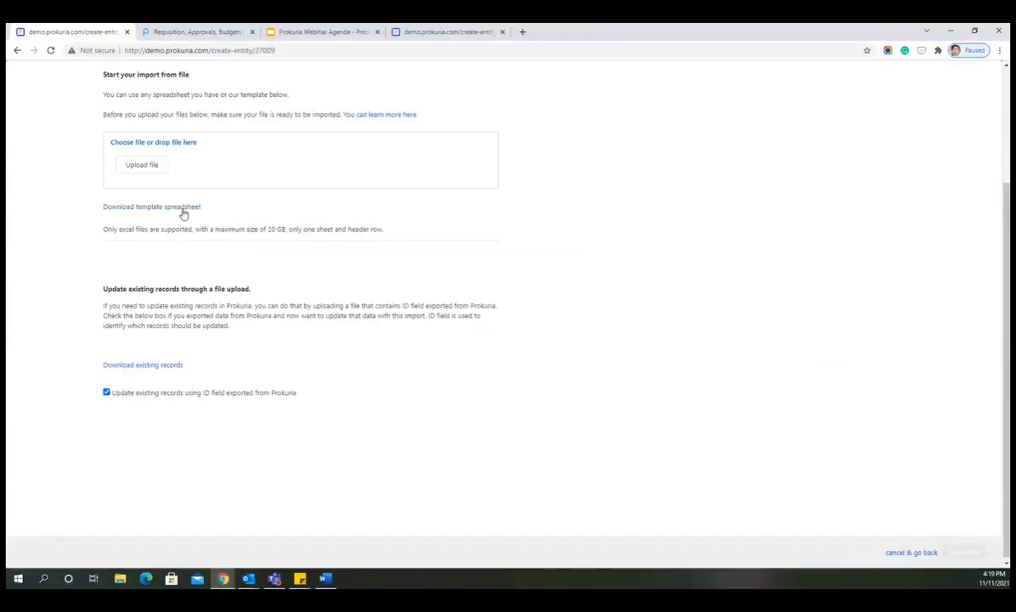
click(911, 554)
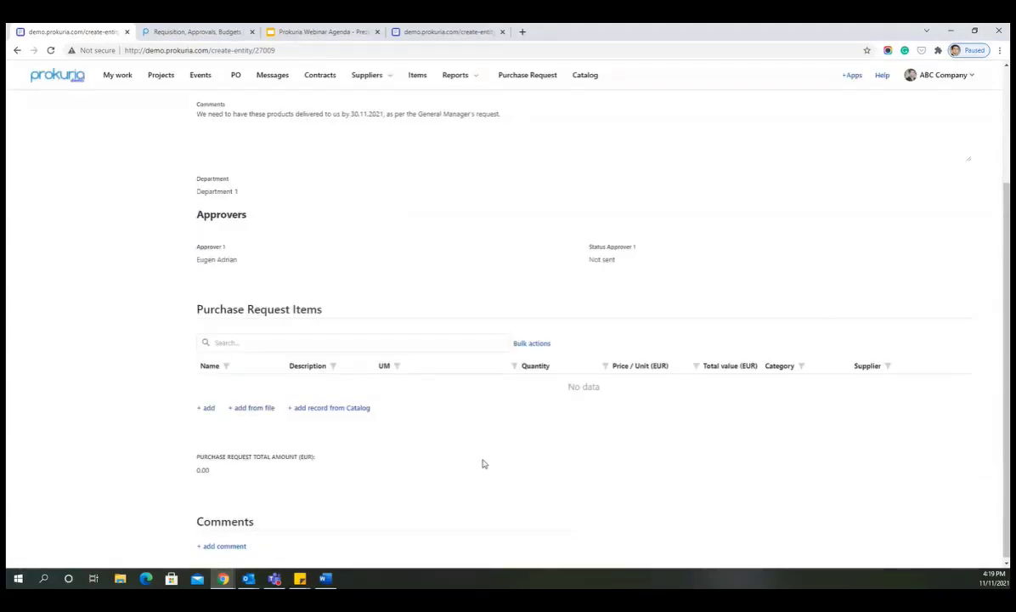
Step: Add Paper Tray, Tape, Pencil and Pen to the purchase request from the catalog, filtered by the Office supplies category
click(344, 412)
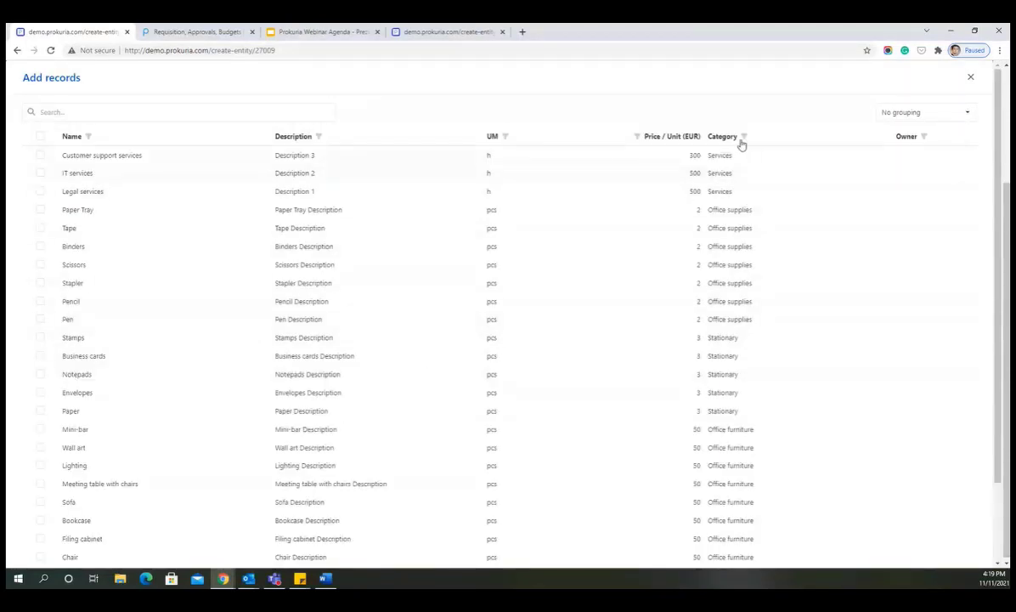
click(744, 137)
click(781, 264)
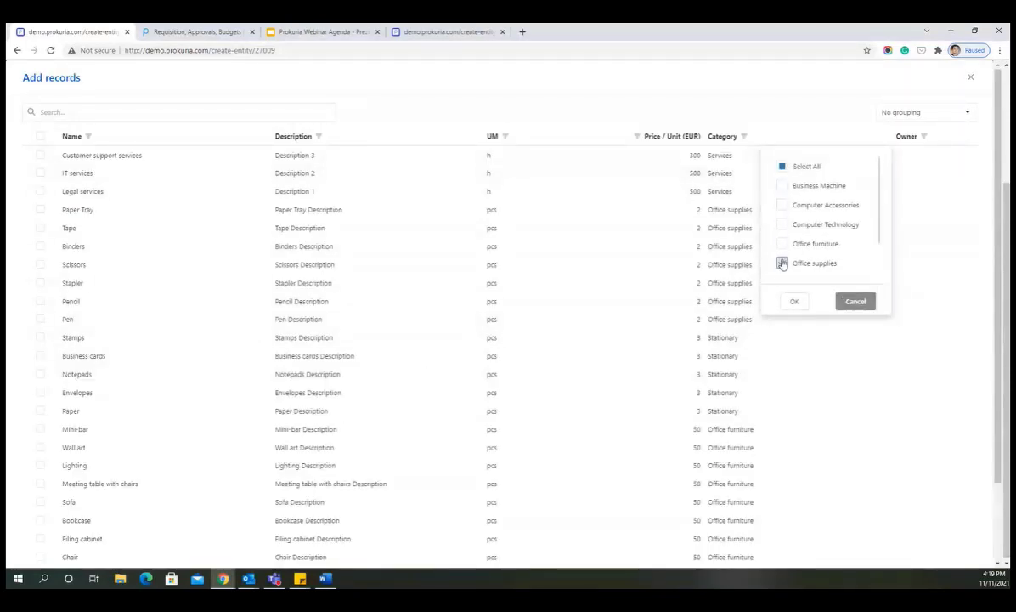
click(797, 302)
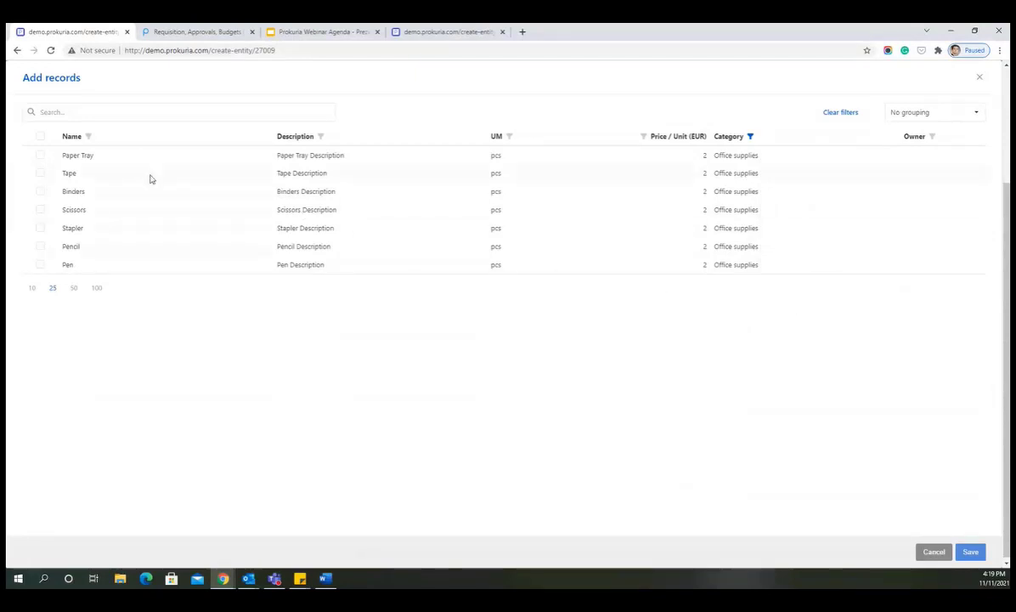
click(40, 157)
click(39, 173)
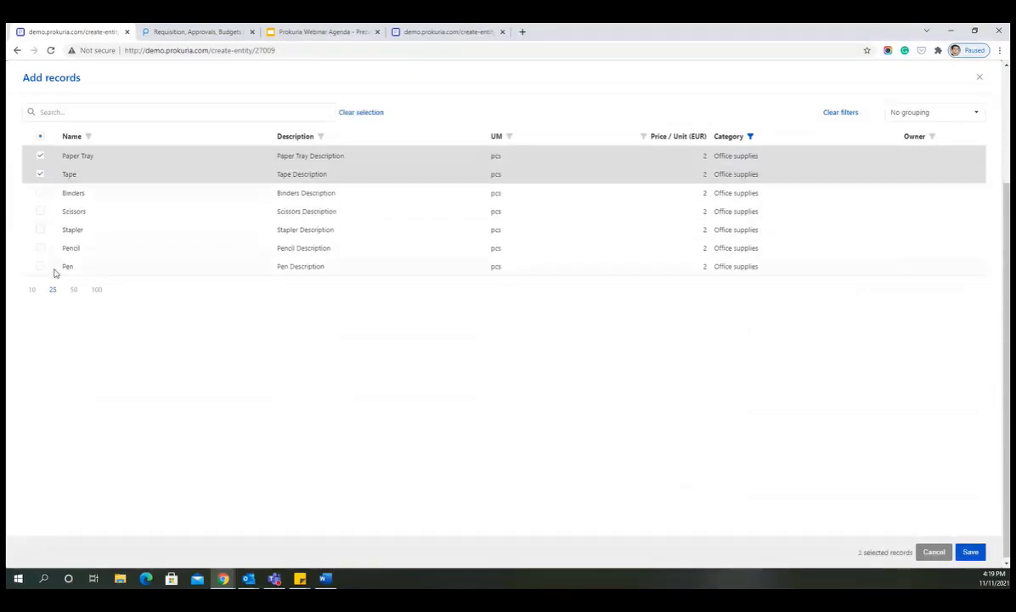
click(39, 249)
click(39, 268)
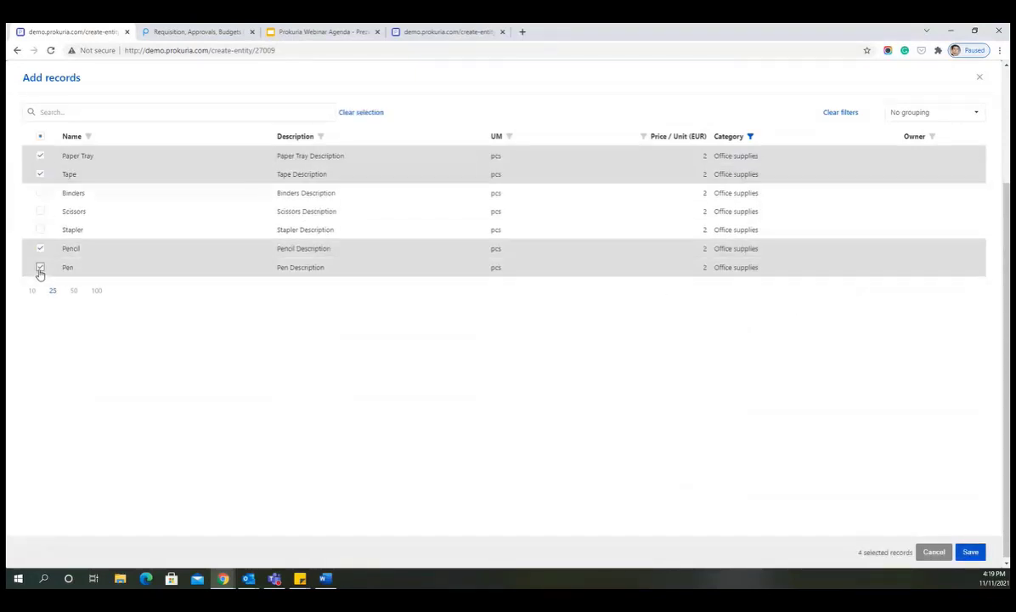
click(972, 553)
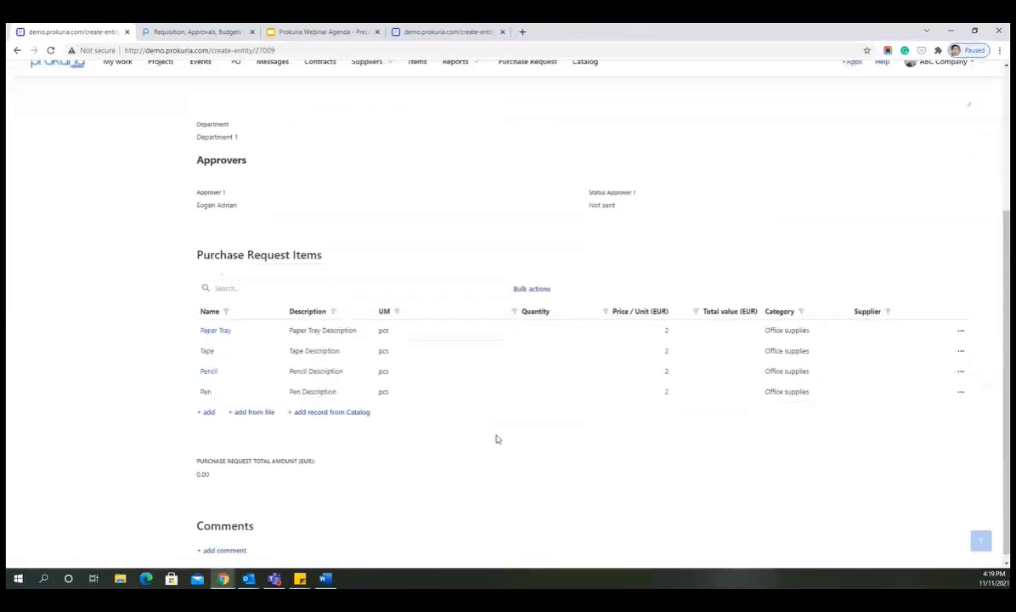
Step: Add Stamps, Business cards, Envelopes and Paper to the purchase request from the catalog, filtered by the Stationary category
click(333, 407)
click(742, 136)
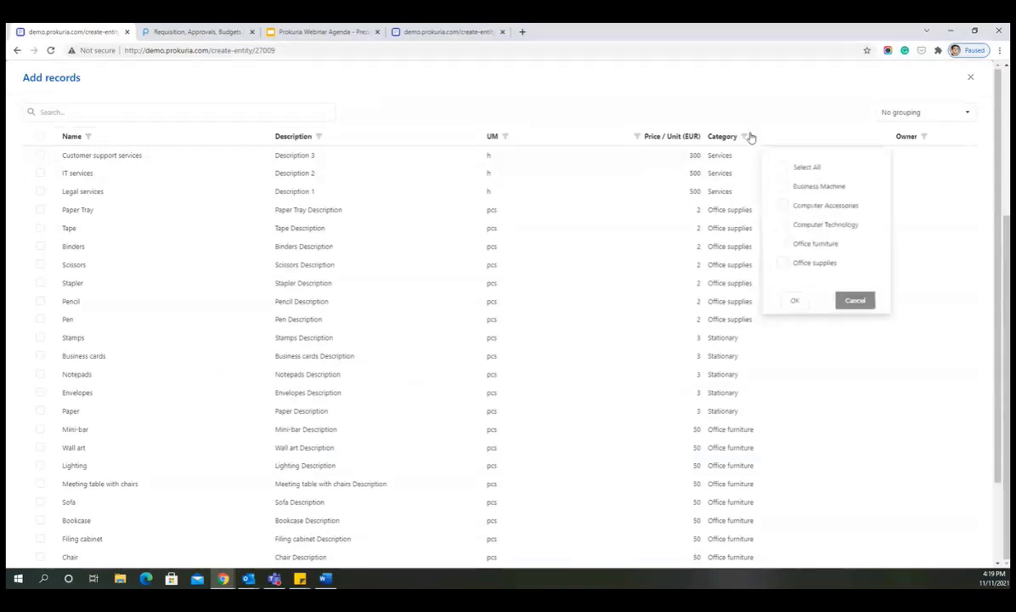
scroll(828, 246, down, 2)
click(785, 265)
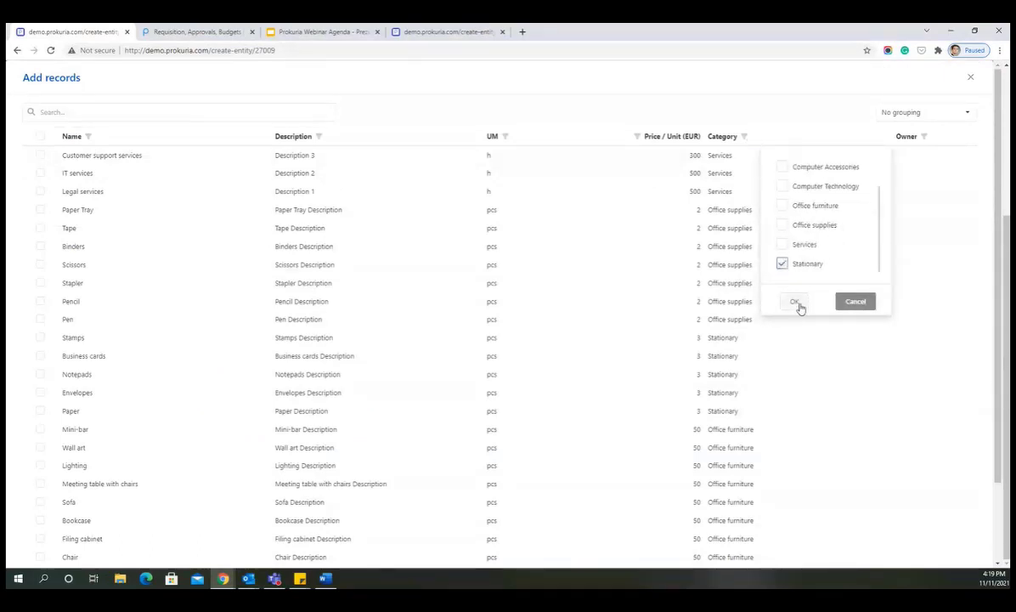
click(794, 302)
click(40, 156)
click(39, 175)
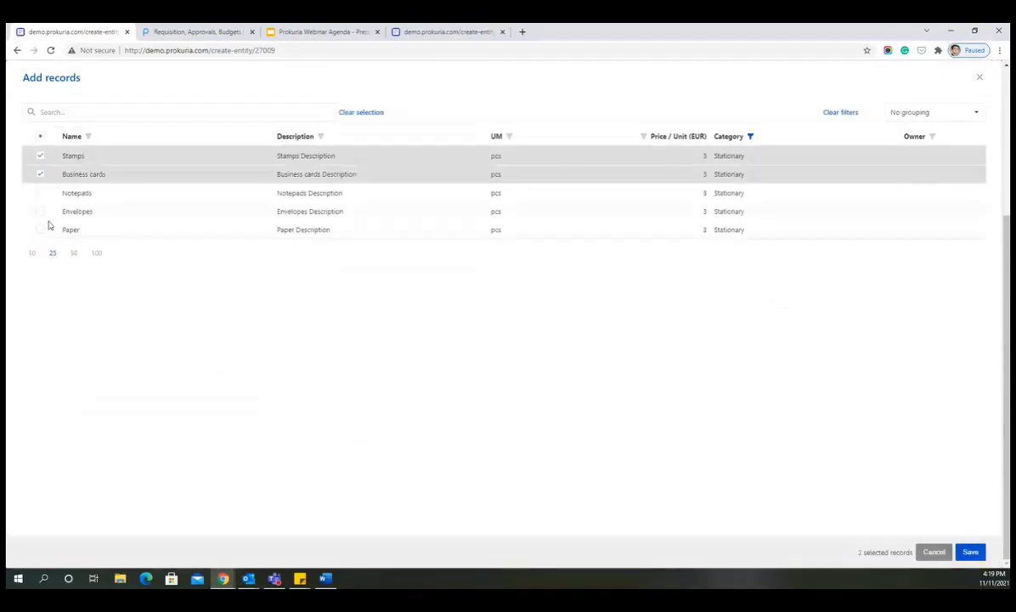
click(40, 212)
click(40, 231)
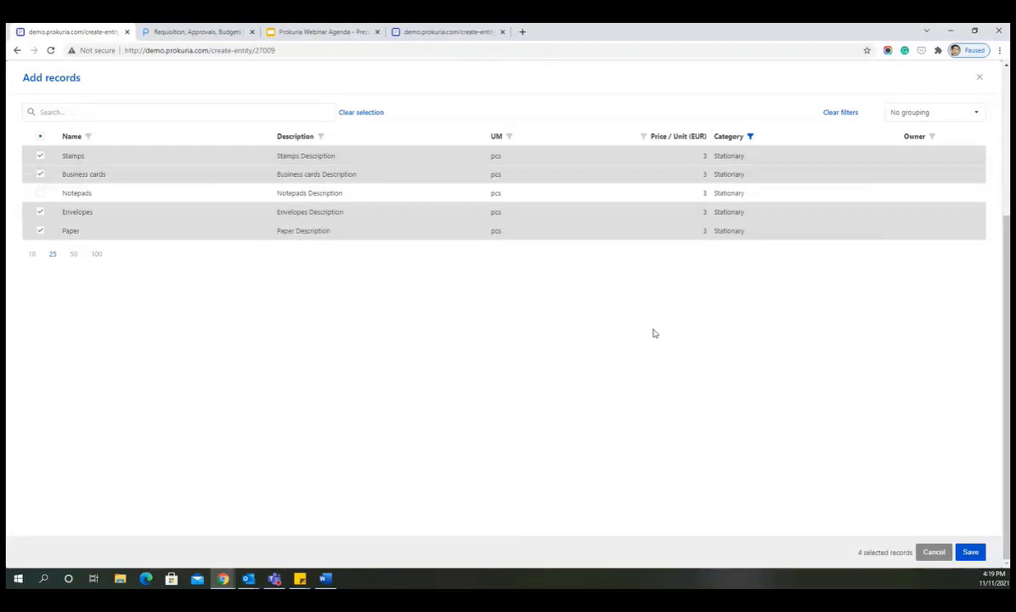
click(969, 552)
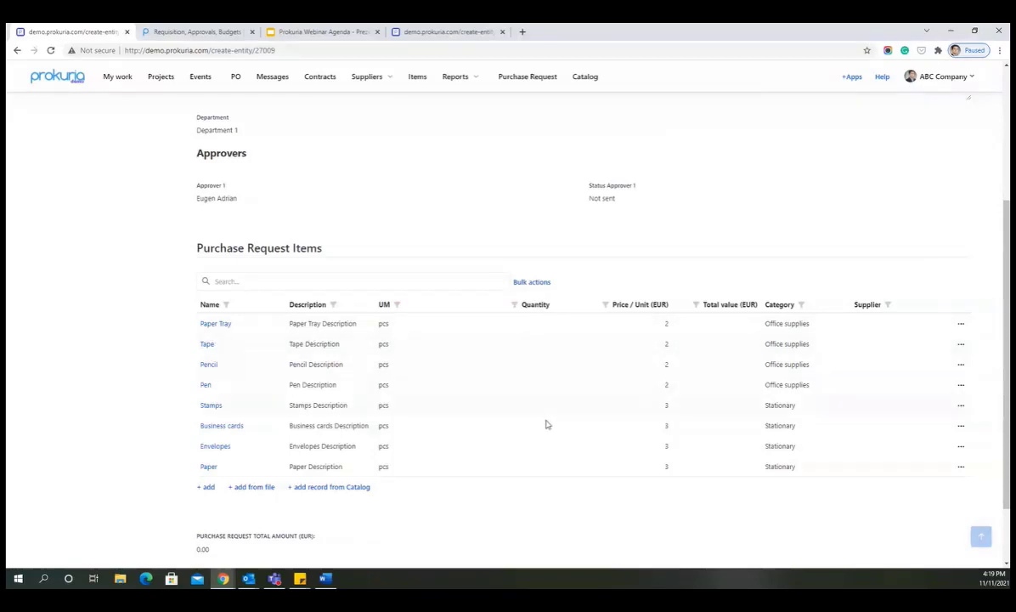
Step: Bulk edit all purchase request items to set their Quantity to 50, confirming 8 affected records
scroll(541, 356, up, 1)
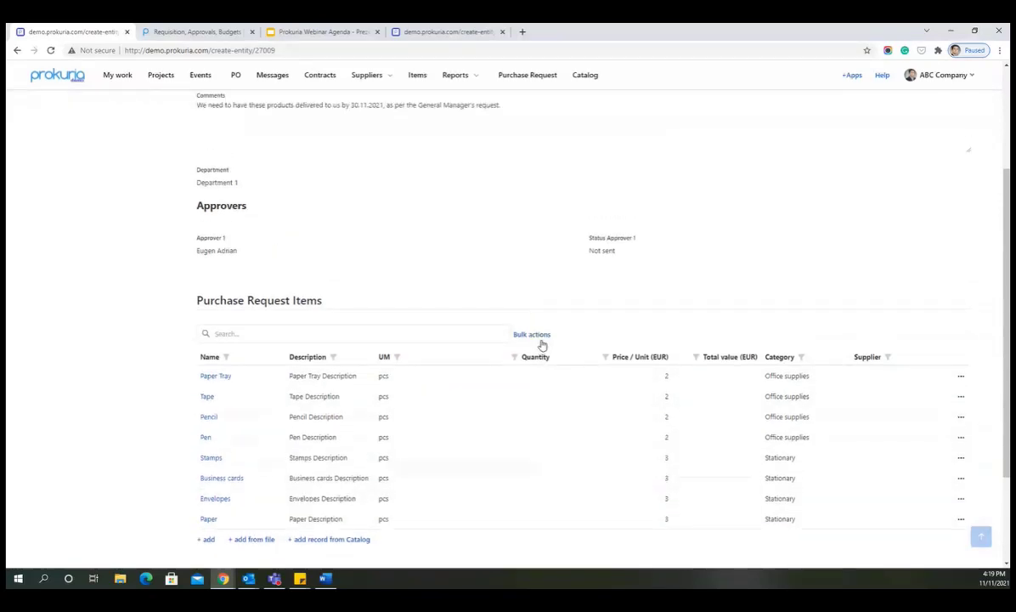
scroll(540, 342, down, 2)
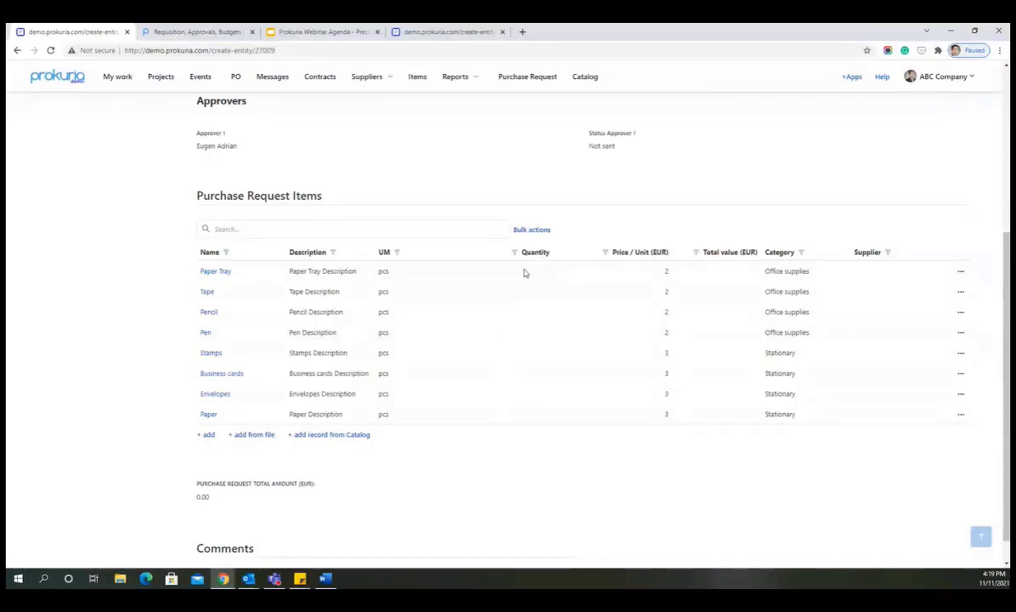
click(532, 239)
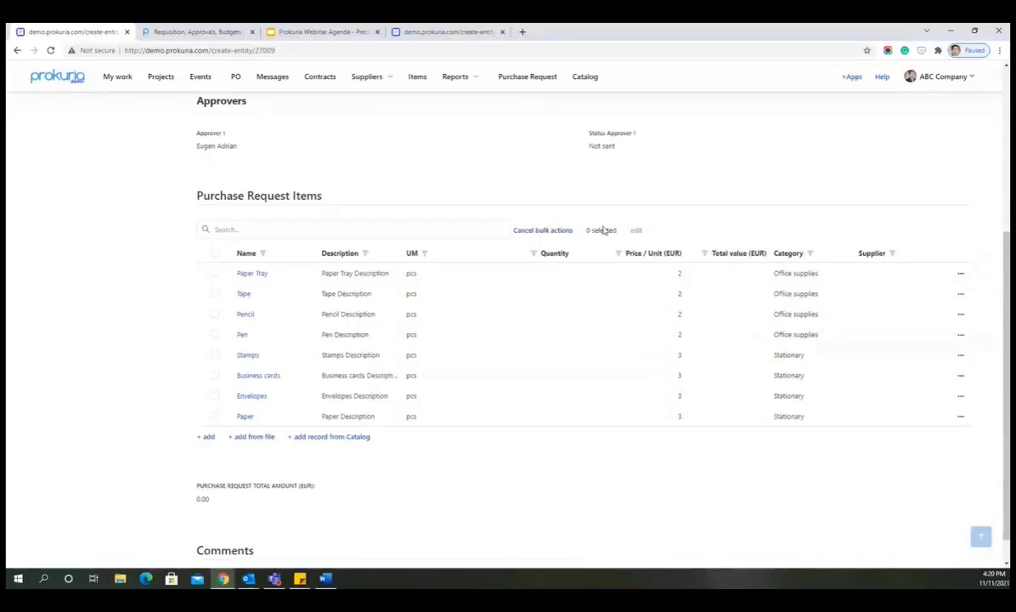
click(215, 255)
click(637, 230)
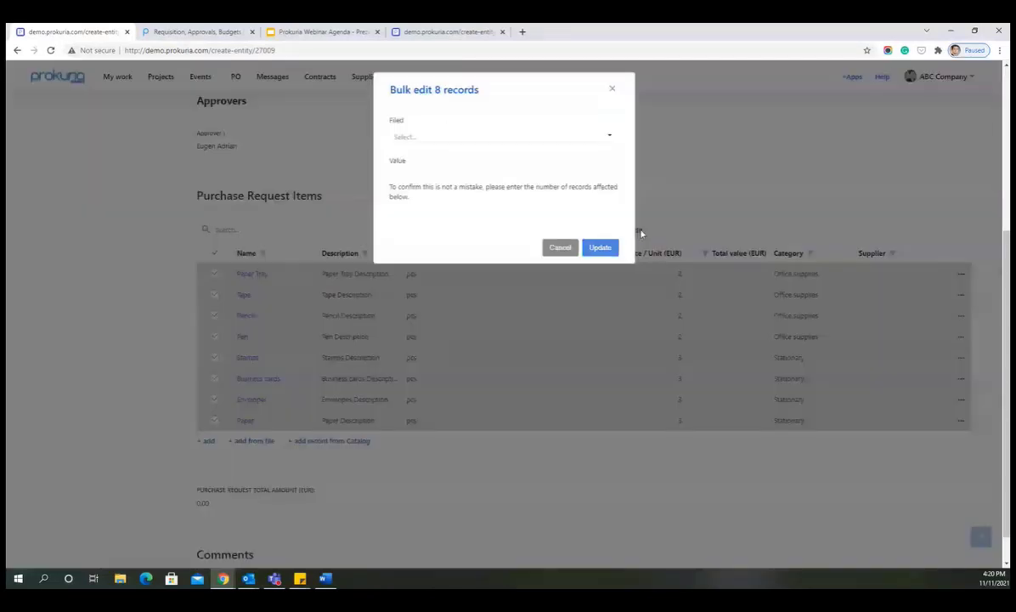
click(444, 134)
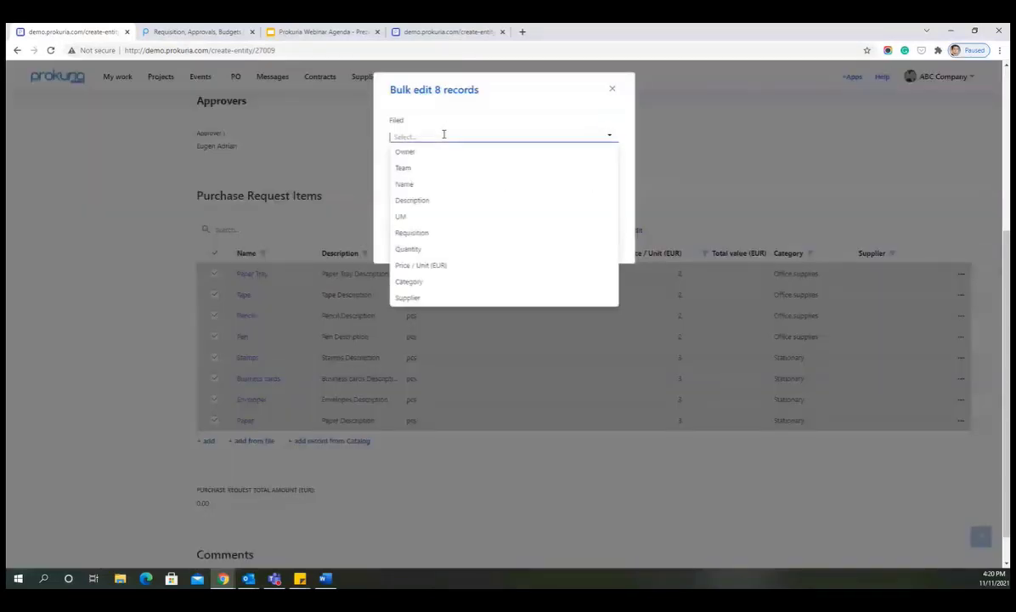
click(443, 250)
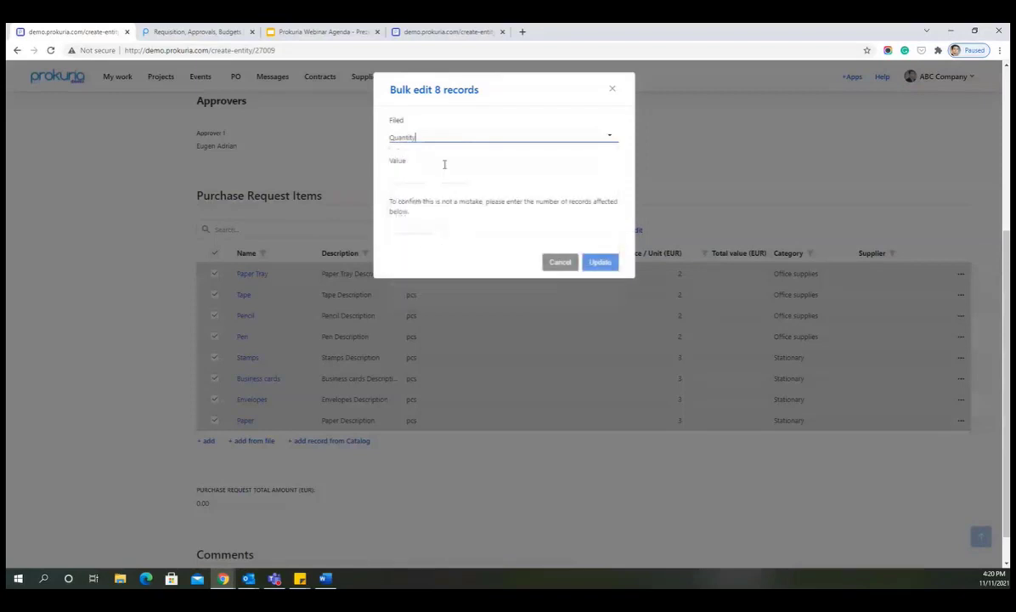
click(410, 176)
text(50)
click(400, 228)
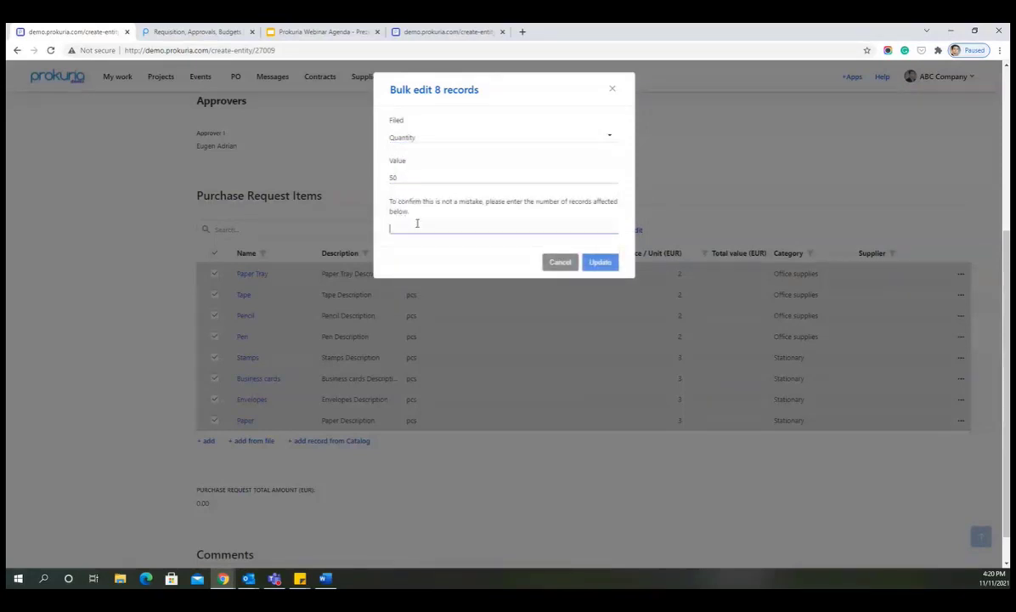
text(8)
click(600, 263)
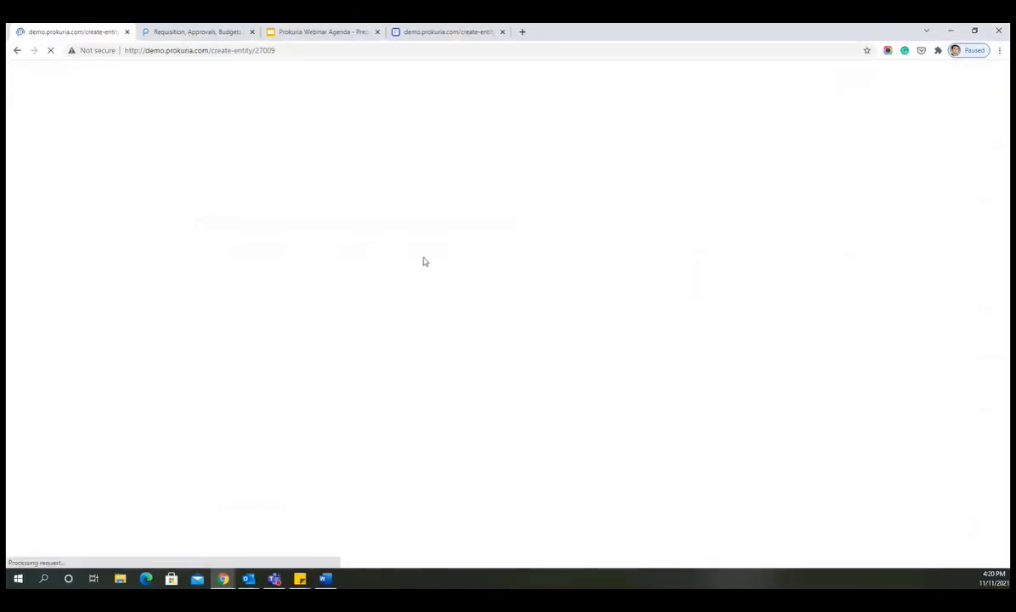
Step: Review the item values and total amount, and send the purchase request to approval
scroll(542, 356, down, 3)
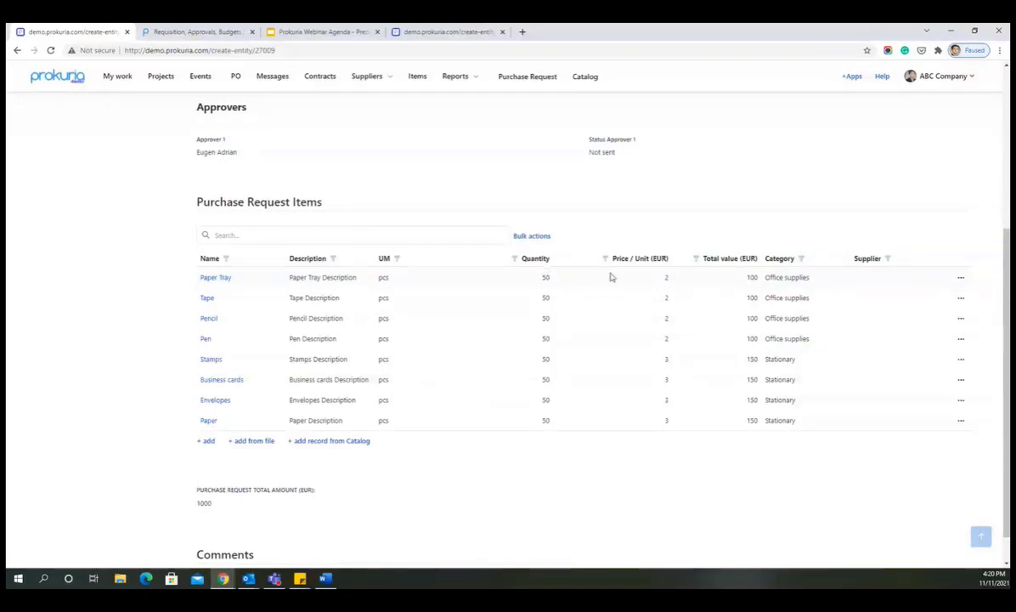
scroll(260, 519, down, 1)
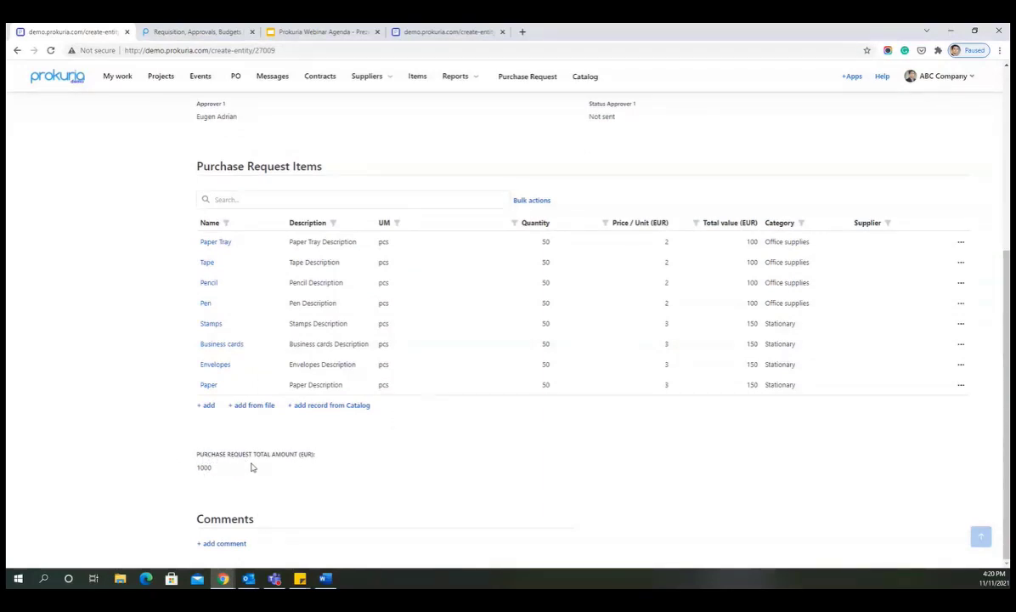
scroll(258, 472, up, 5)
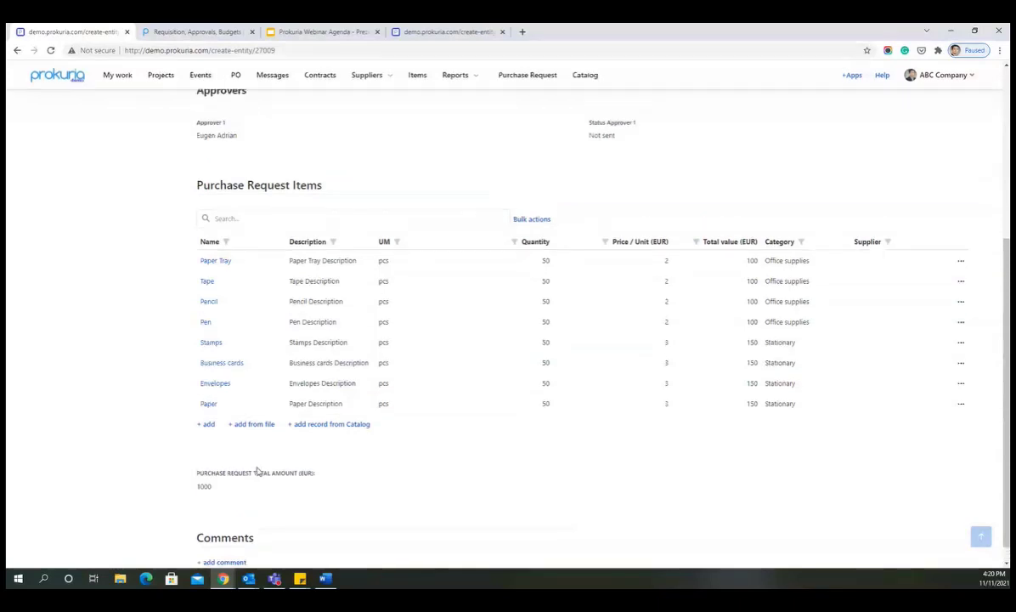
scroll(258, 471, up, 1)
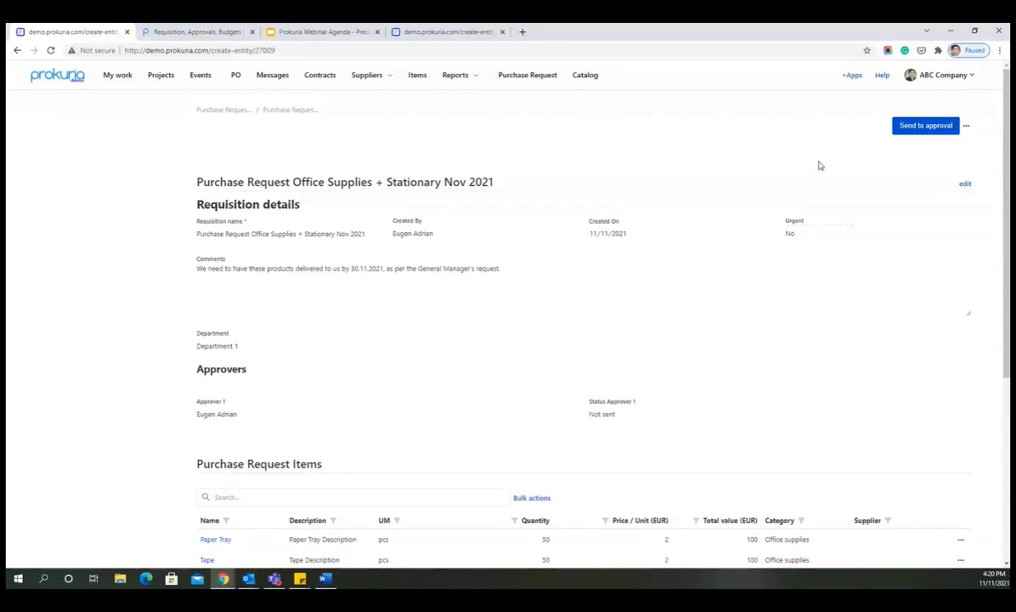
click(928, 127)
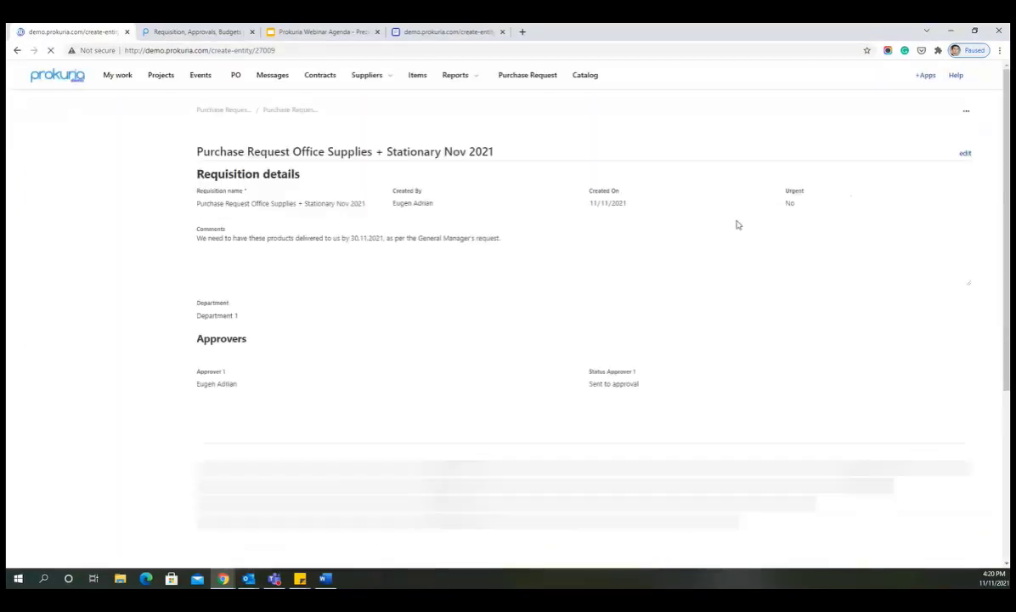
scroll(645, 430, down, 2)
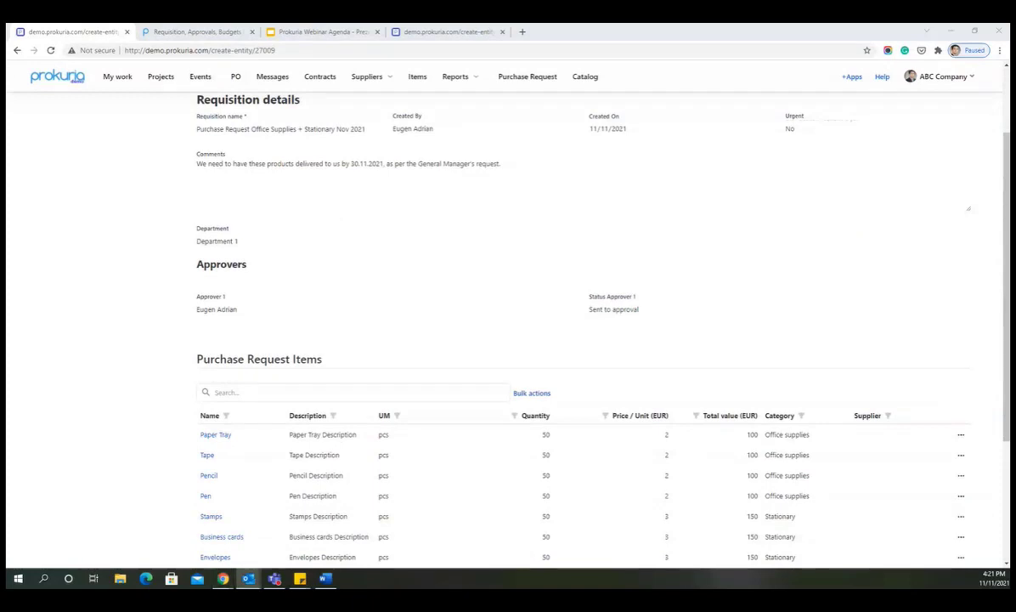
Step: Switch to Outlook, open the purchase request through the link in the approval e-mail and close the extra browser tab
click(248, 579)
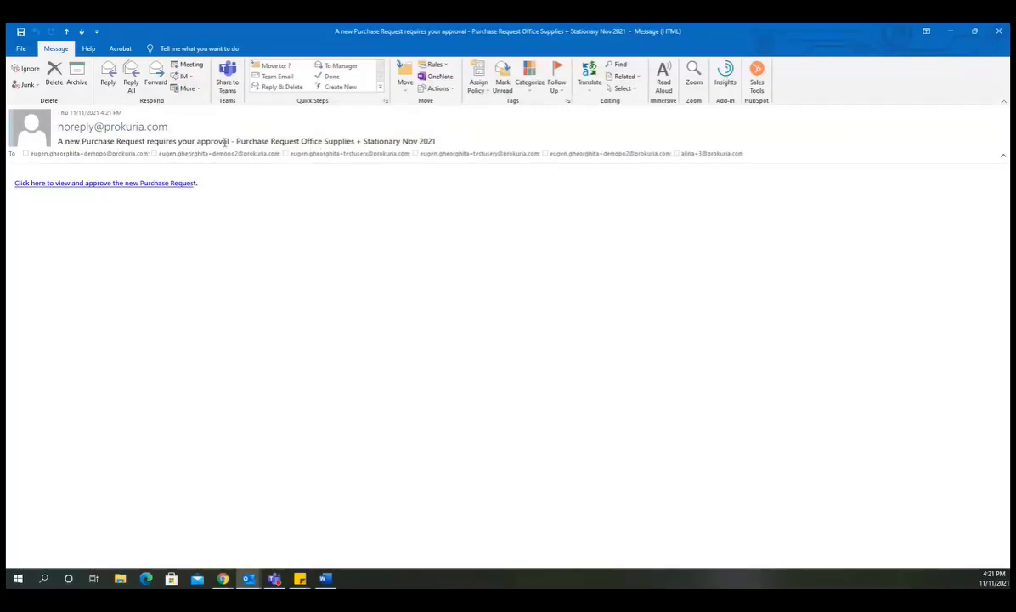
click(63, 188)
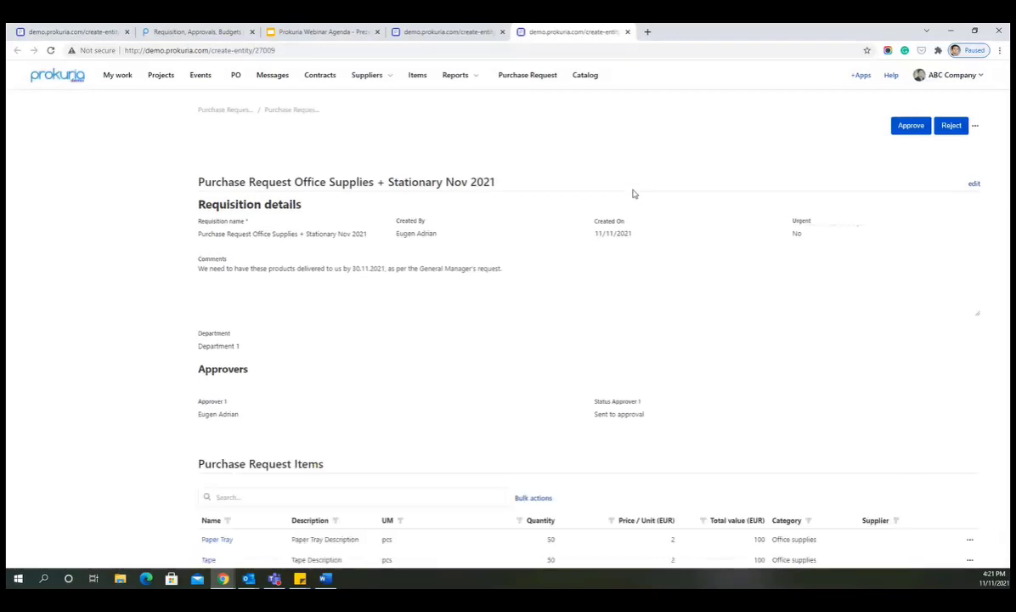
click(502, 31)
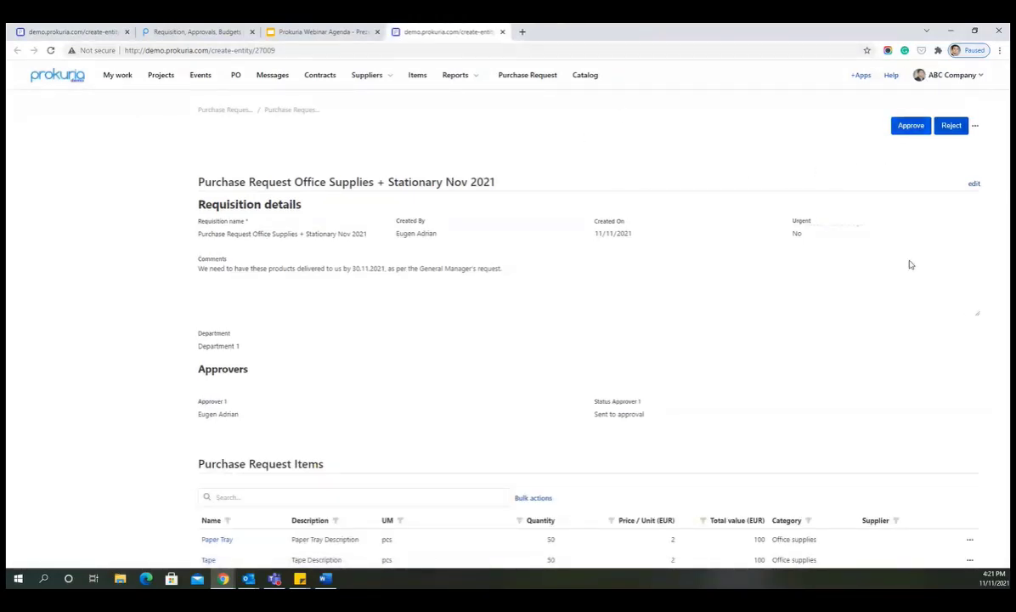
Step: Approve the Office Supplies + Stationary Nov 2021 purchase request and review its approver status and items
scroll(911, 265, down, 1)
scroll(912, 265, up, 1)
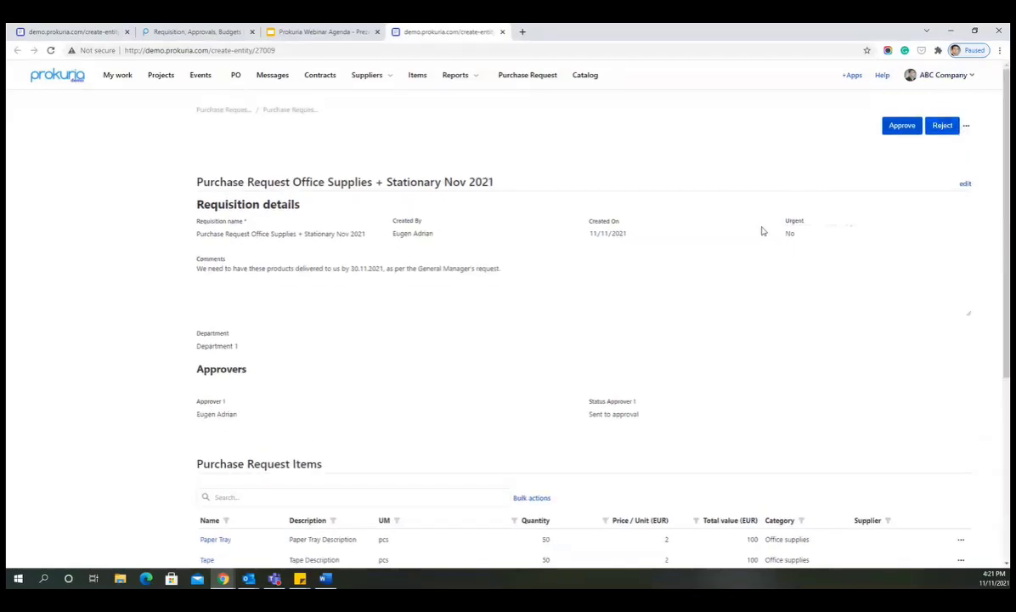
scroll(760, 231, down, 2)
scroll(760, 234, up, 2)
click(902, 127)
scroll(769, 297, down, 1)
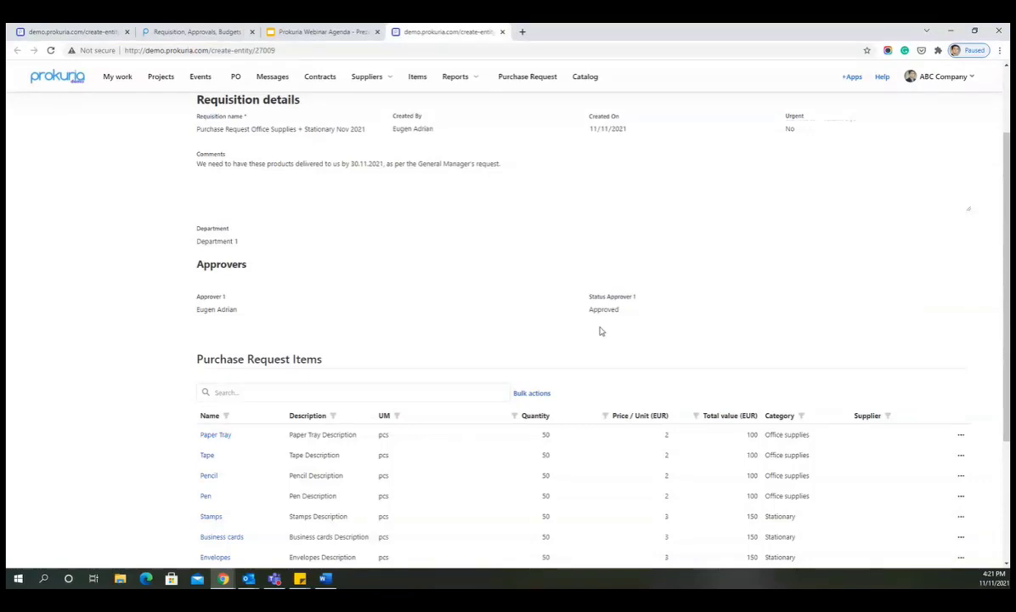
scroll(599, 332, up, 1)
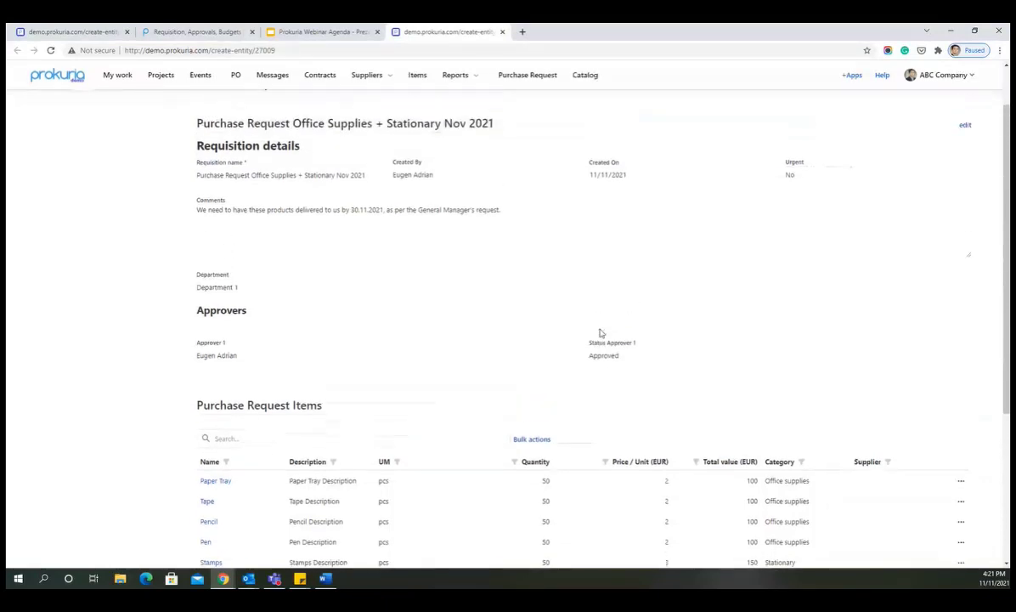
scroll(606, 371, up, 1)
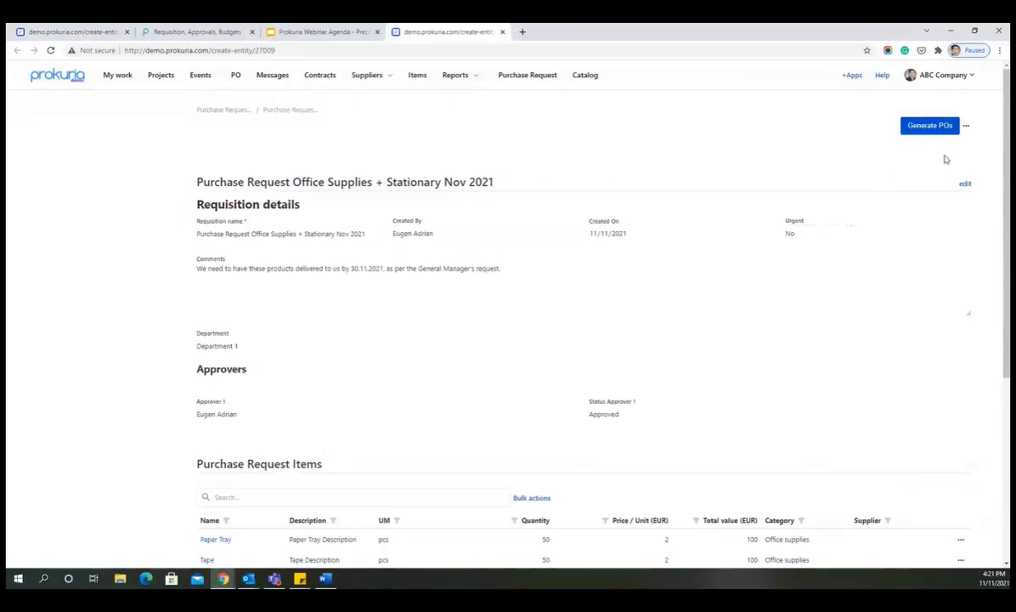
scroll(880, 216, down, 3)
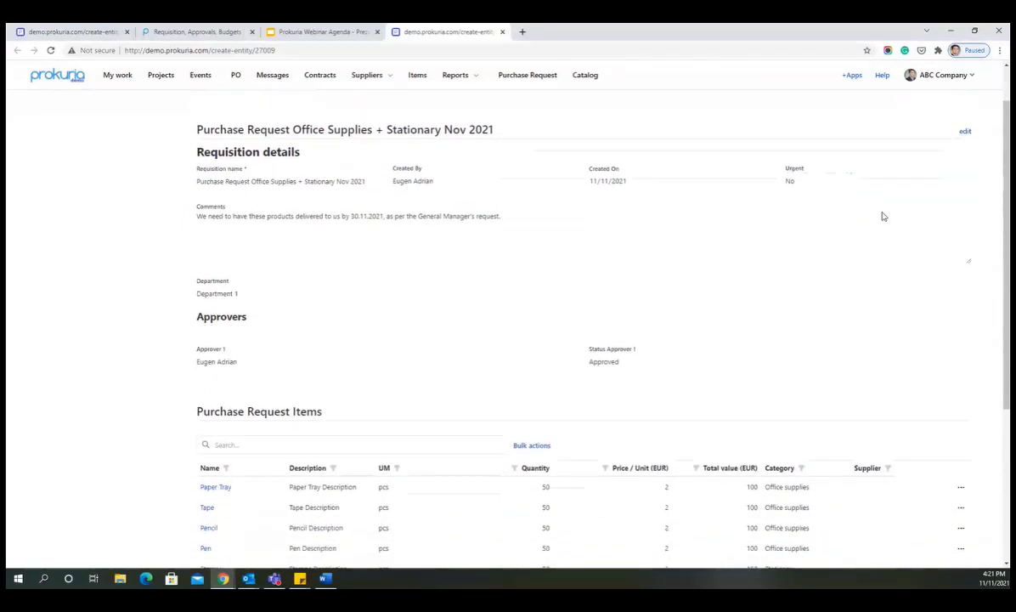
scroll(901, 208, down, 1)
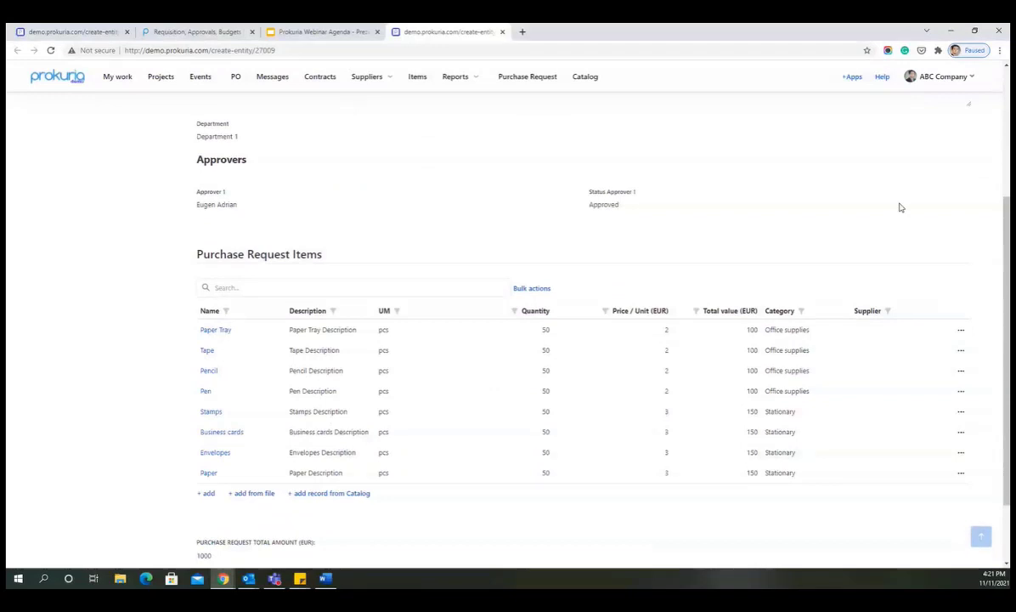
scroll(901, 208, down, 1)
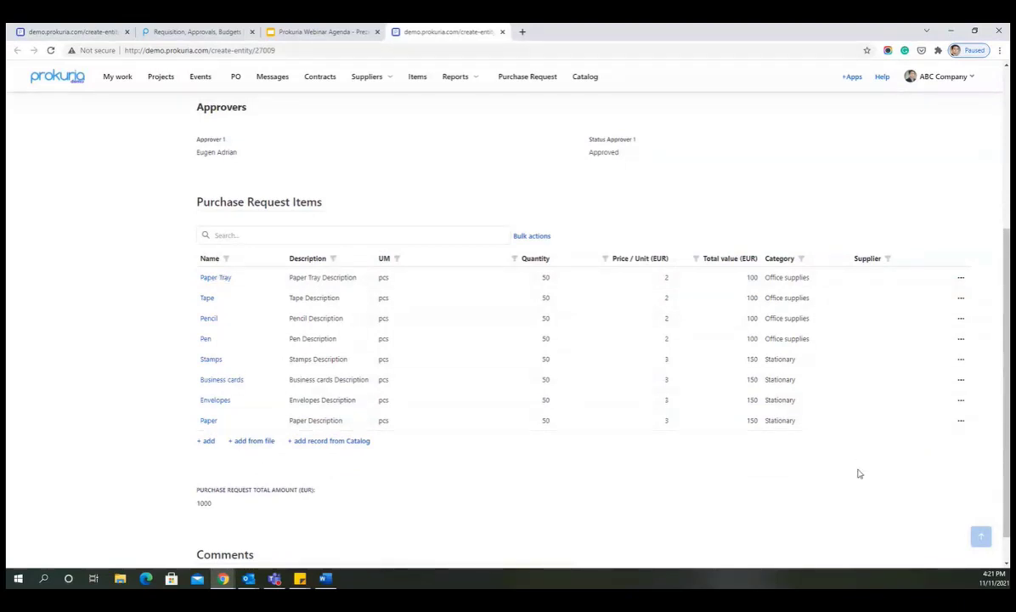
Step: Bulk edit Paper Tray, Tape, Pencil and Pen to set their Supplier to Prokuria Testing Ltd., confirming 4 affected records
click(532, 236)
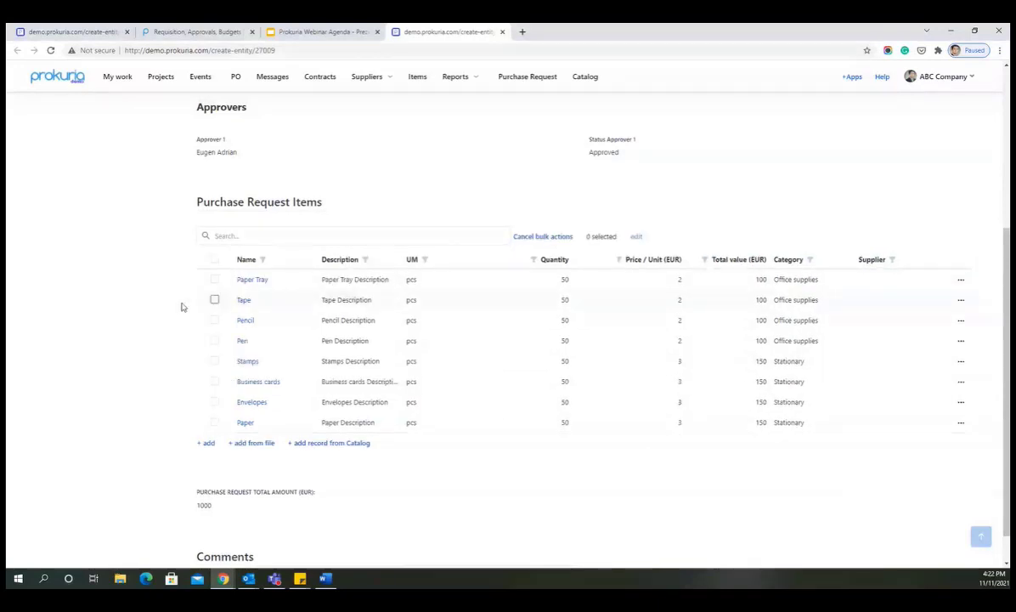
click(214, 279)
click(214, 301)
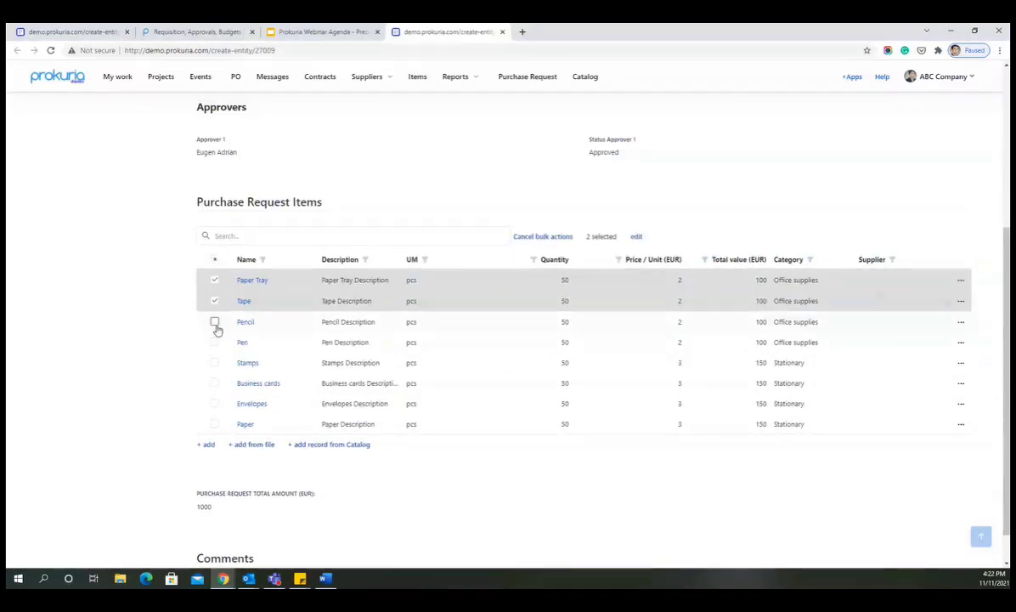
click(214, 321)
click(214, 342)
click(638, 238)
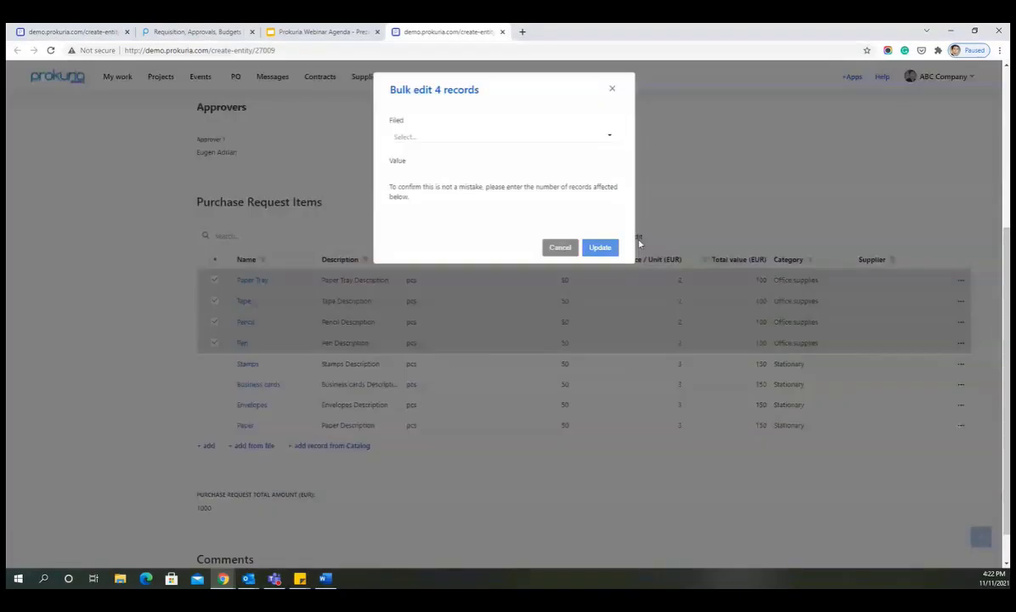
click(446, 136)
click(440, 346)
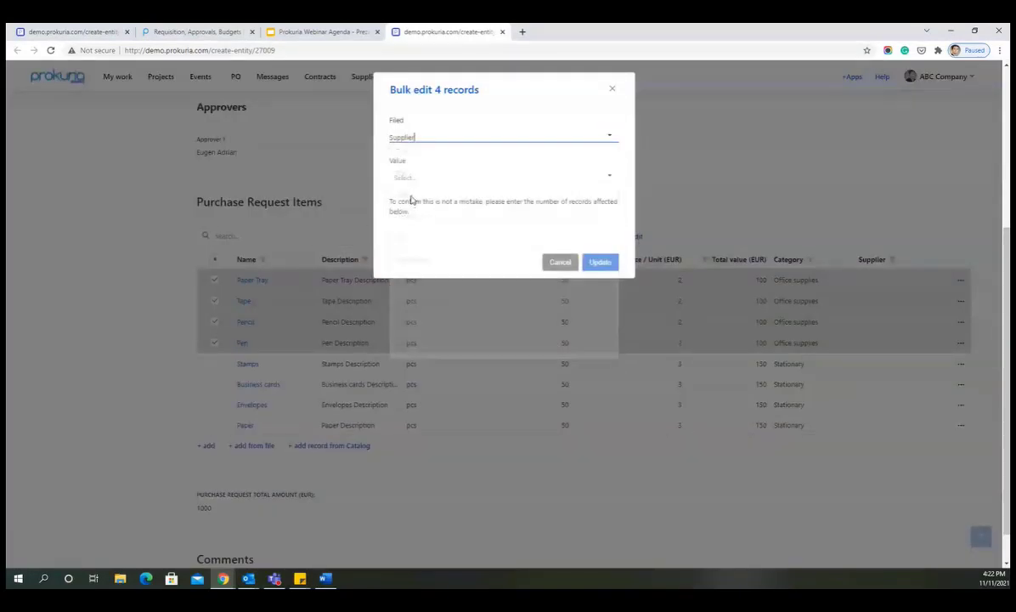
click(418, 179)
scroll(444, 421, down, 3)
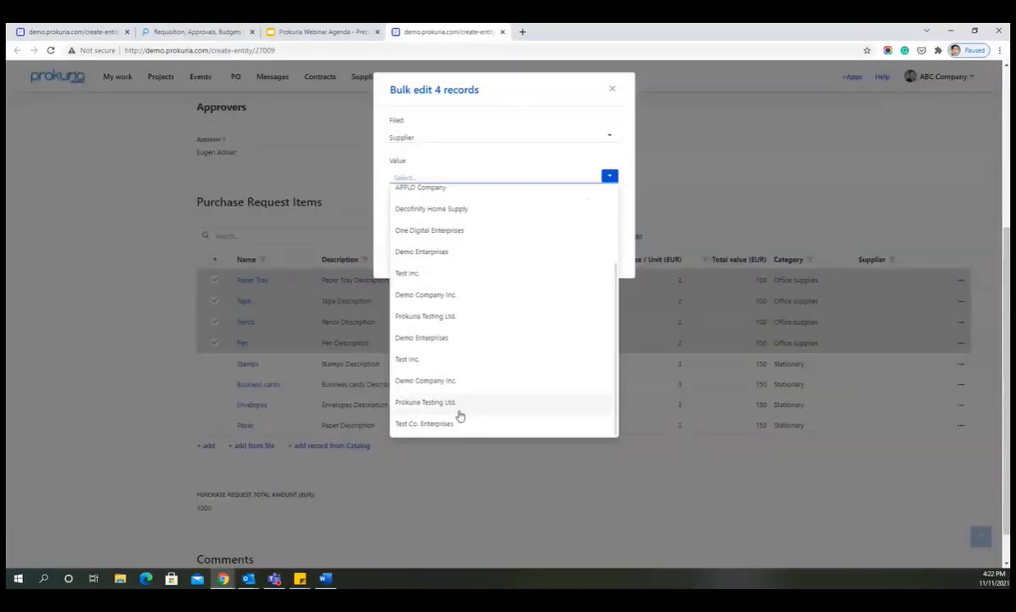
click(446, 406)
click(429, 225)
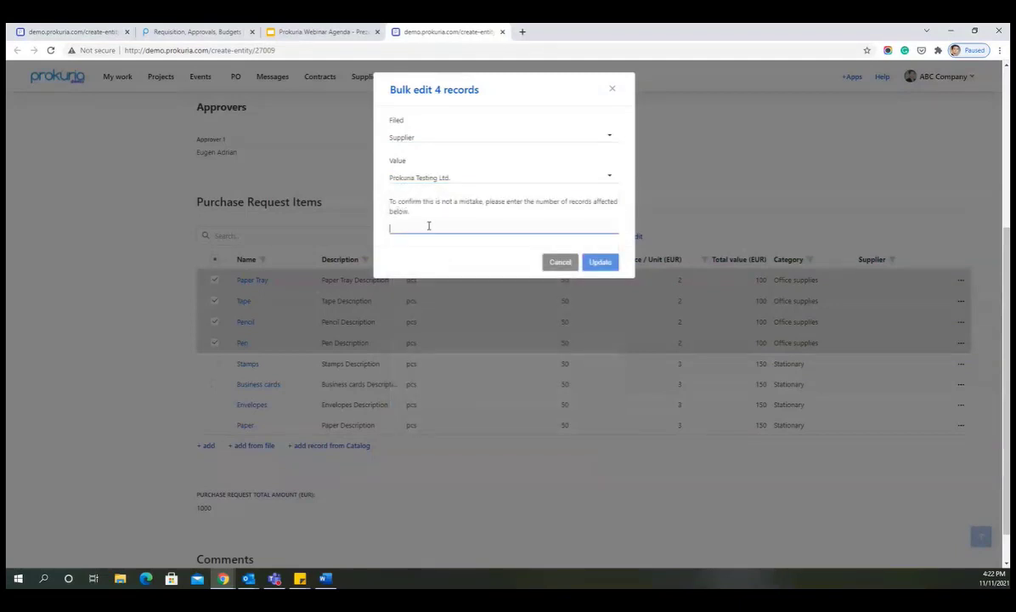
text(4)
click(600, 263)
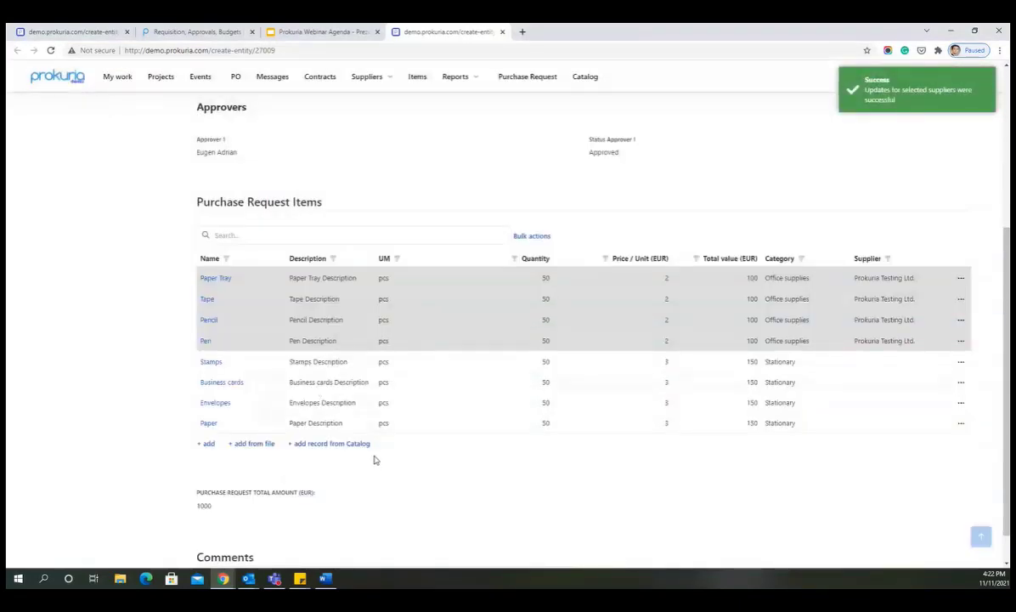
Step: Bulk edit Stamps, Business cards, Envelopes and Paper to set their Supplier to Demo Enterprises, confirming 4 affected records
click(531, 236)
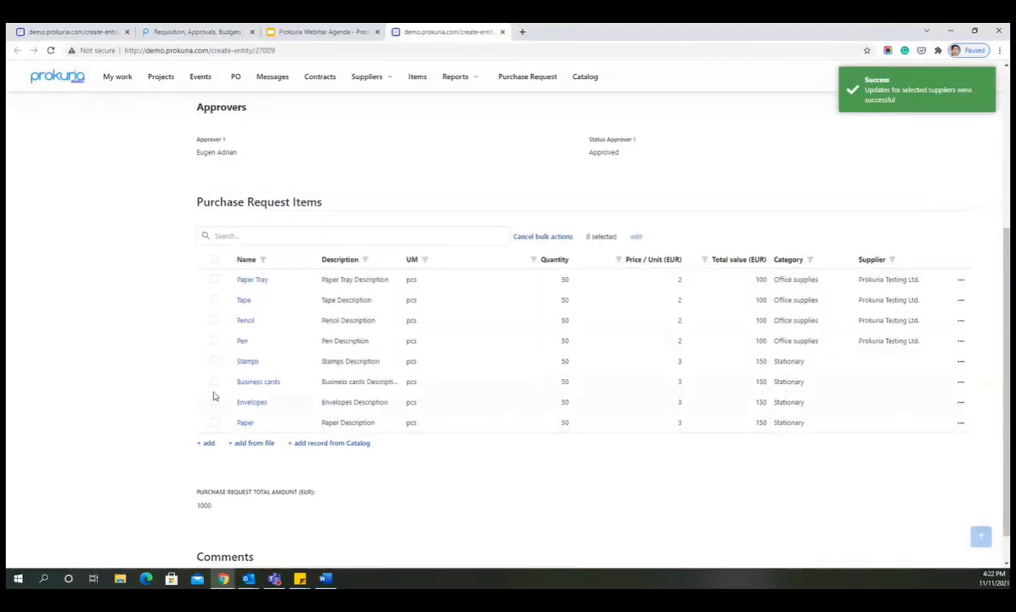
click(214, 361)
click(214, 381)
click(215, 403)
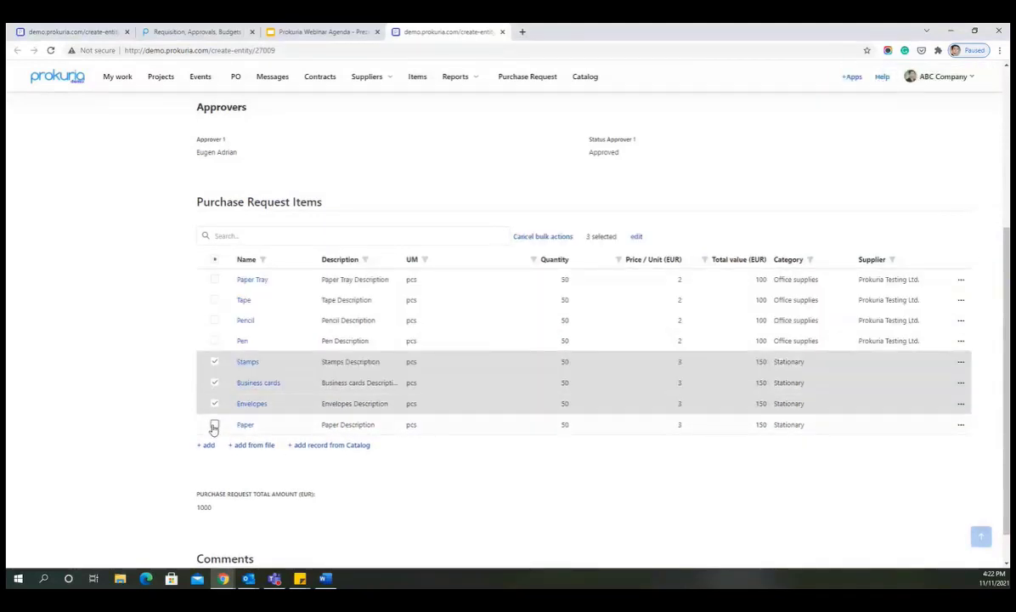
click(214, 424)
click(639, 236)
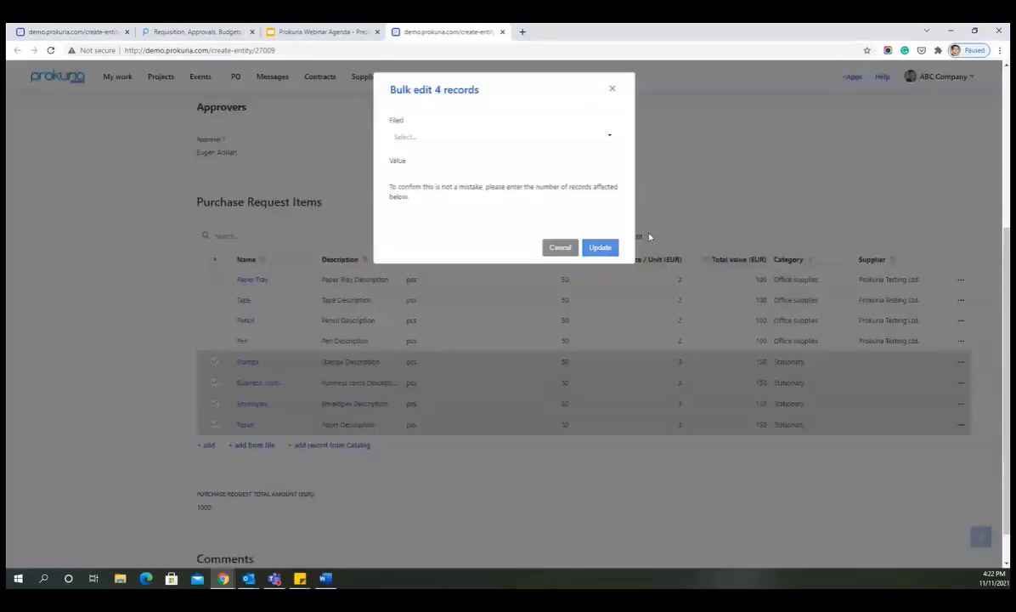
click(440, 141)
click(418, 325)
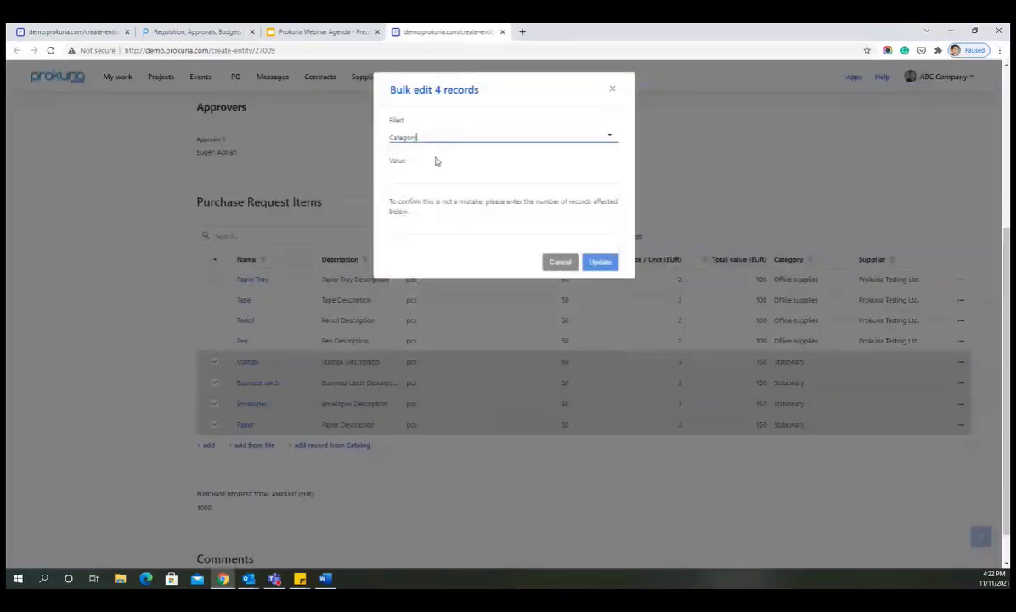
click(433, 142)
click(425, 344)
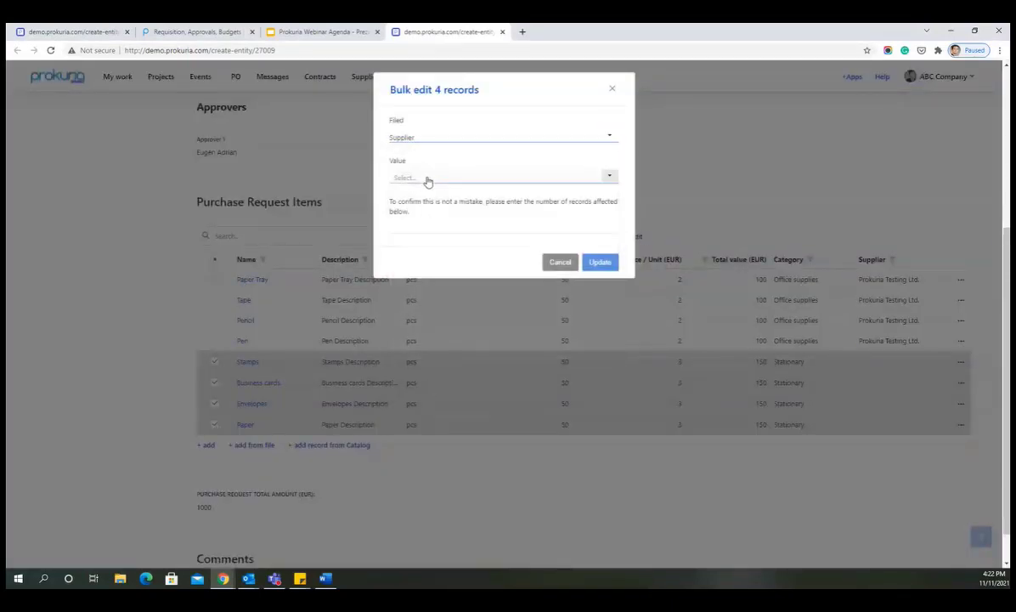
click(429, 178)
click(449, 338)
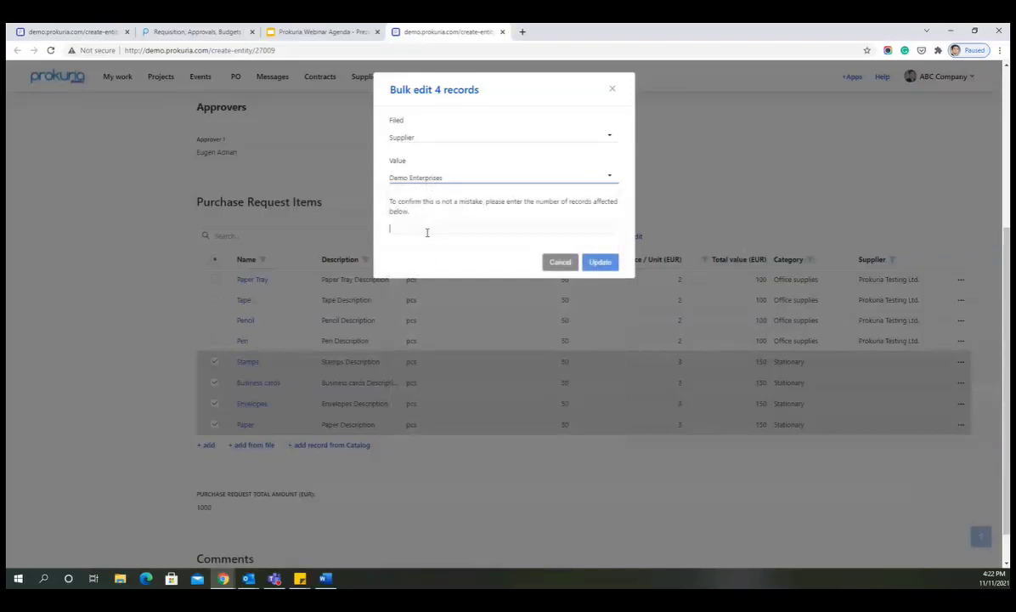
click(426, 229)
text(4)
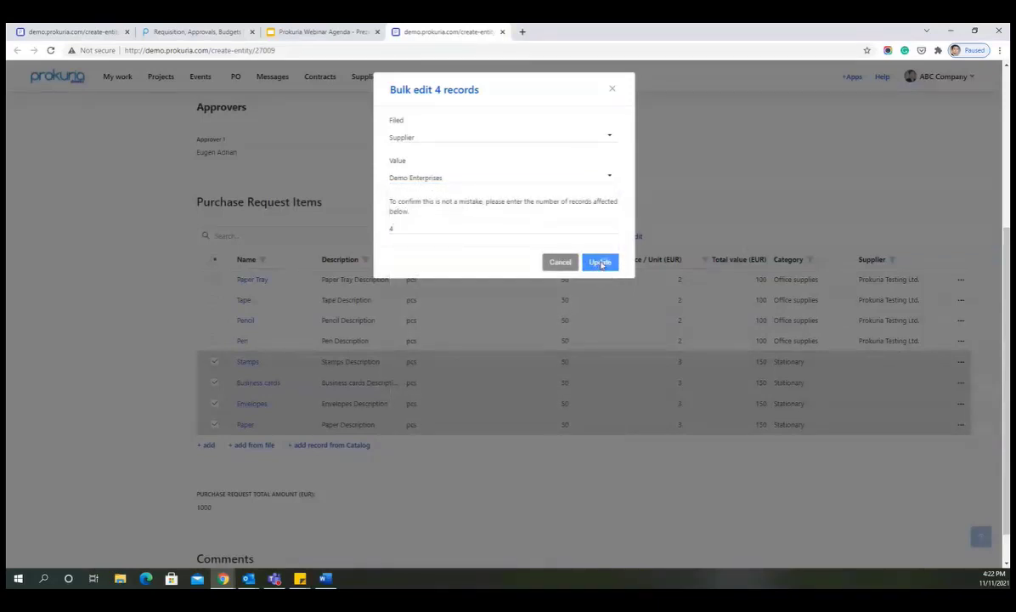
click(600, 263)
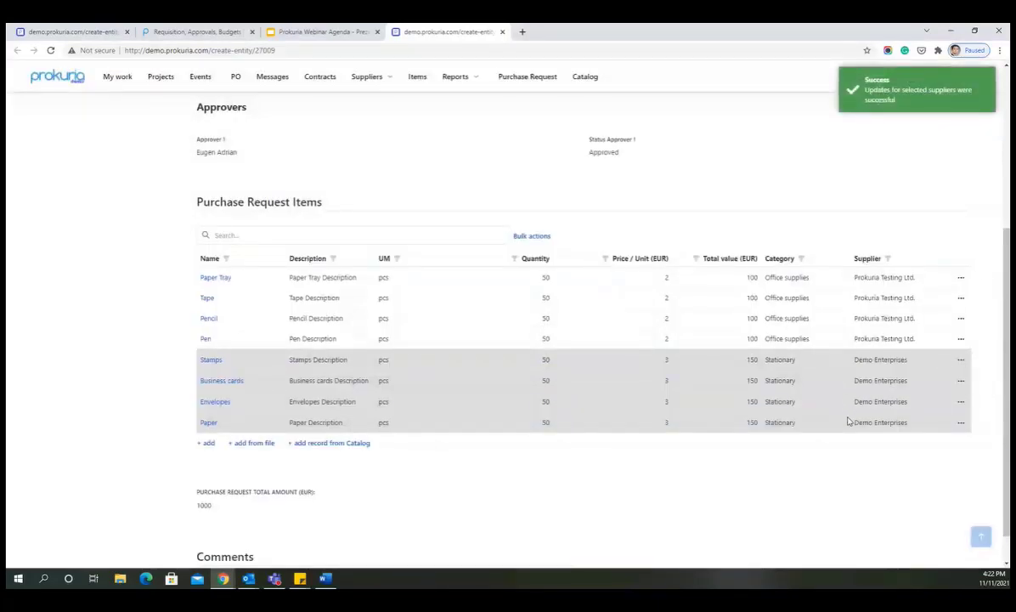
Step: Generate the purchase orders from the approved purchase request and open the PO list
scroll(847, 421, down, 1)
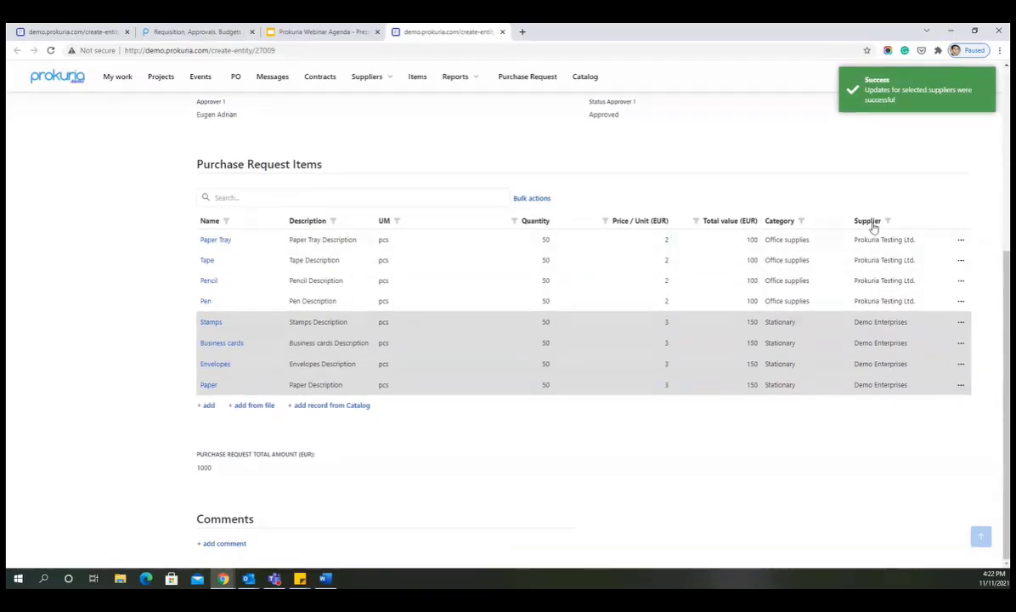
scroll(861, 448, up, 4)
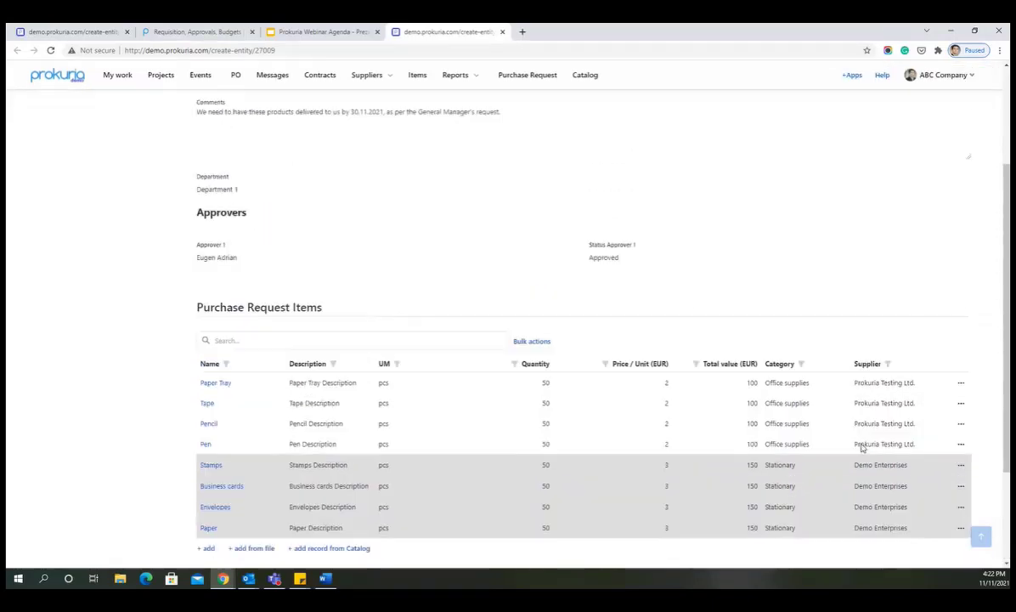
scroll(678, 357, down, 4)
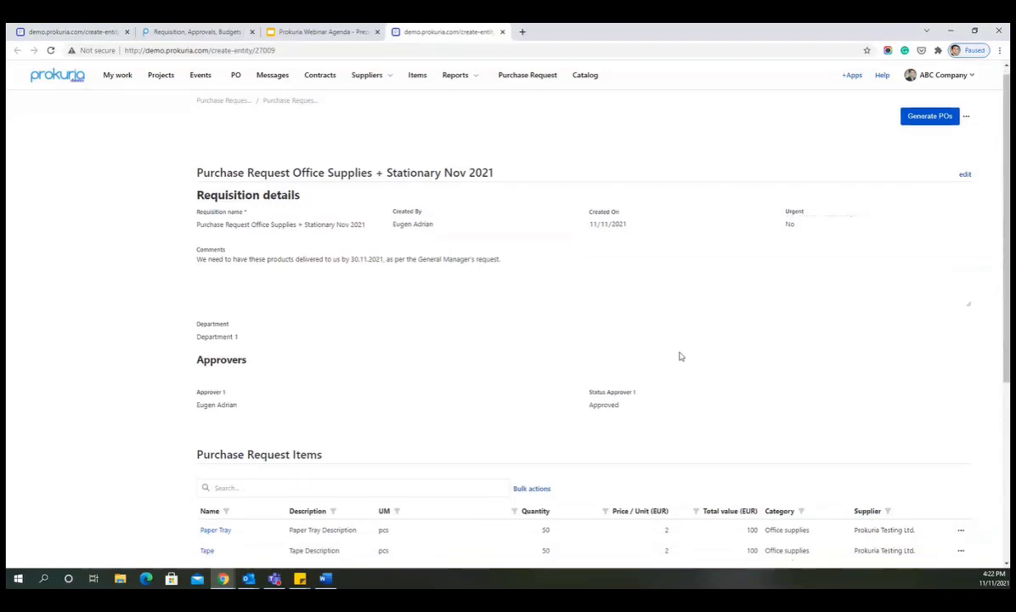
scroll(680, 238, up, 4)
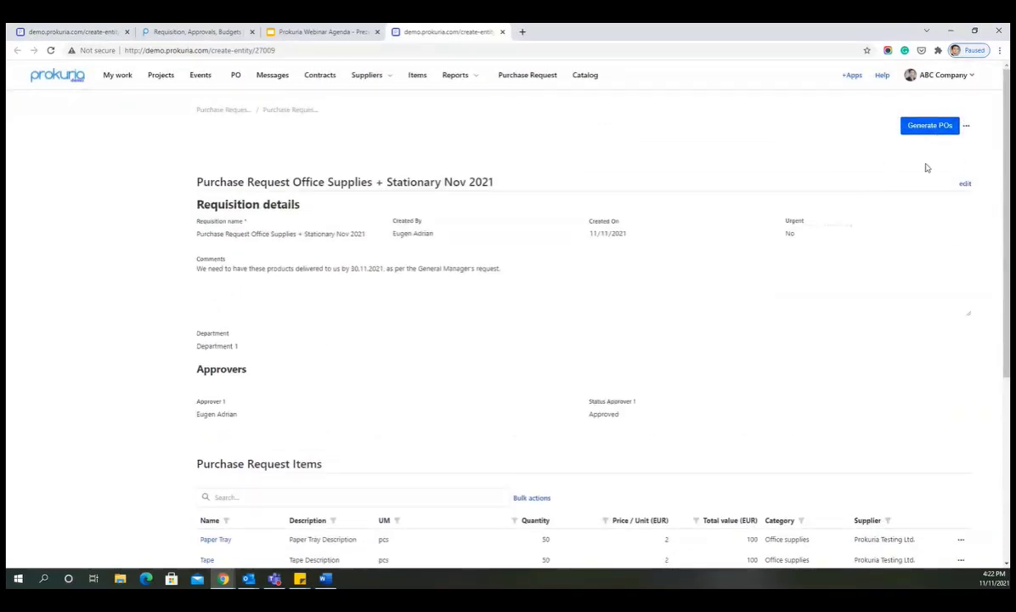
click(929, 128)
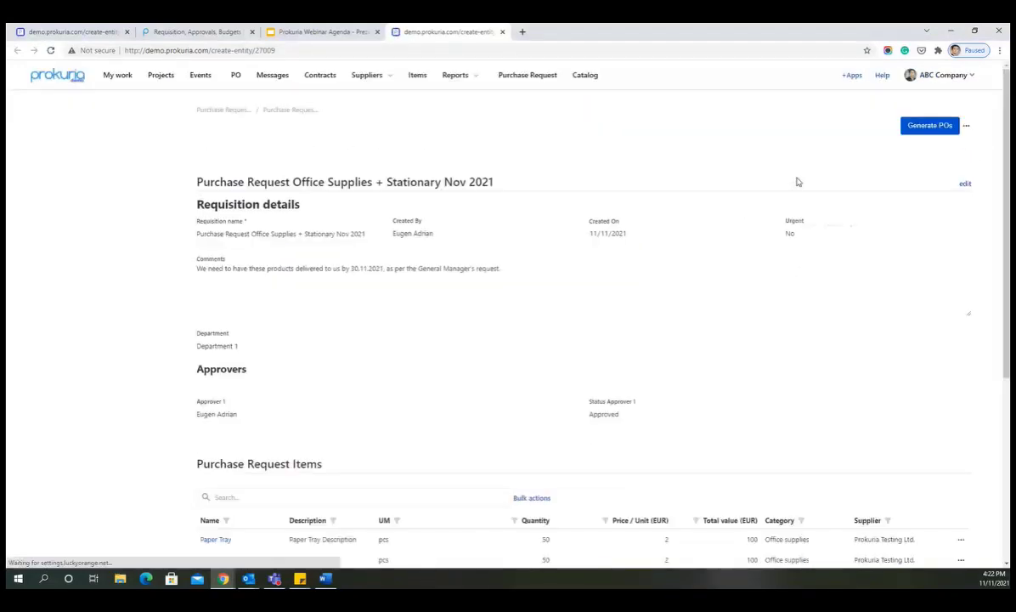
scroll(910, 297, down, 3)
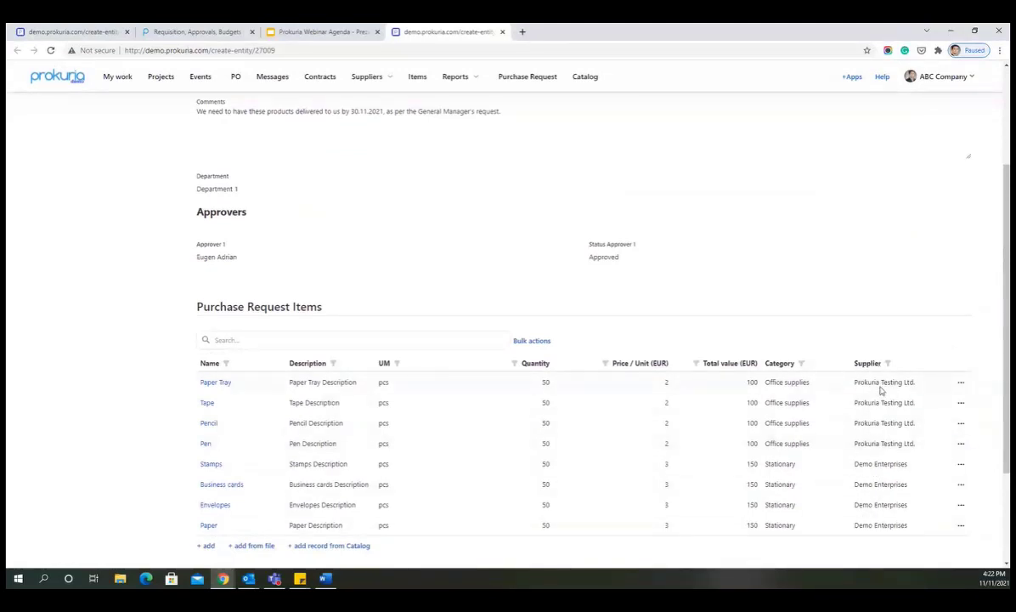
click(237, 86)
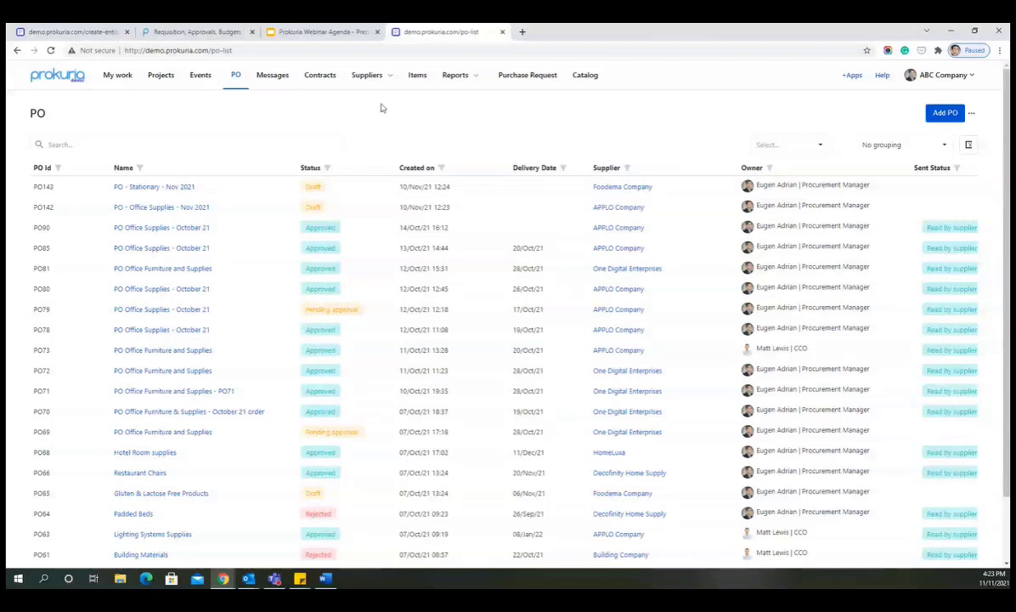
Step: Show the Case study 2 More complex Approval Flow slide in the webinar presentation and return to the PO list
click(323, 32)
click(932, 479)
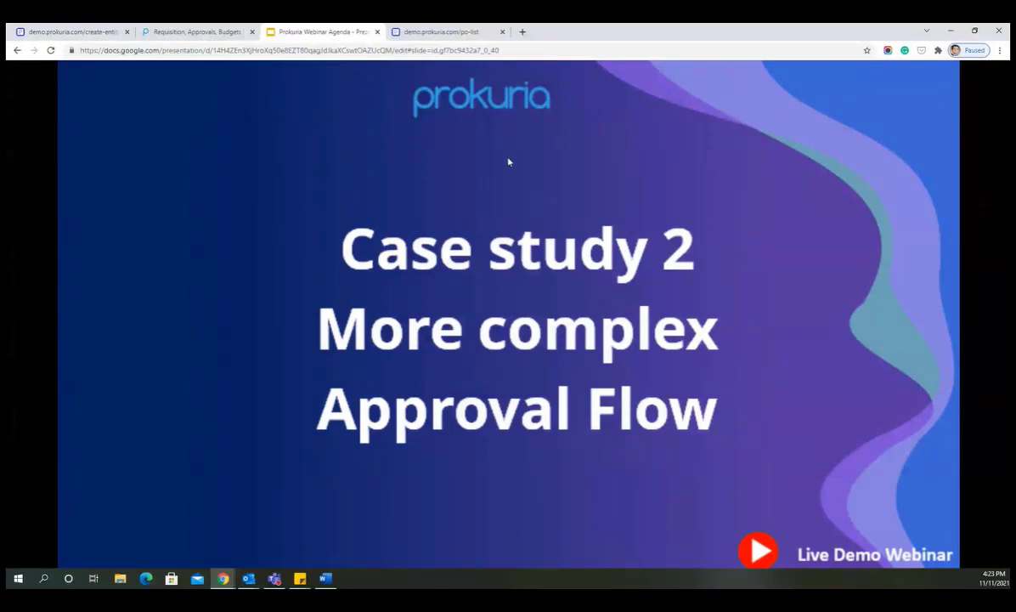
click(454, 30)
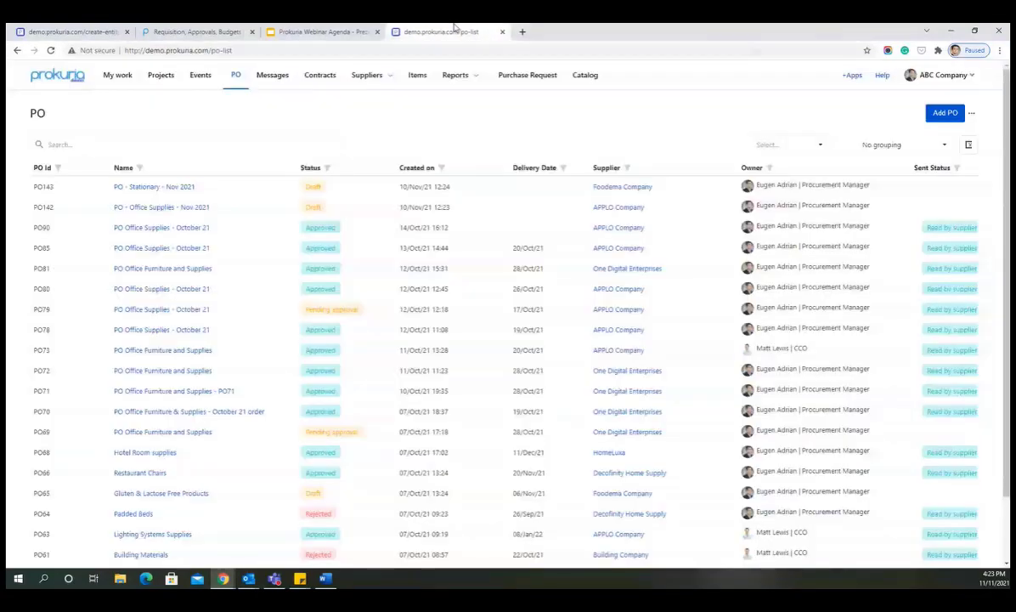
Step: Create a new purchase request and name it Purchase Request Office Supplies + Stationary Nov 2021
click(544, 84)
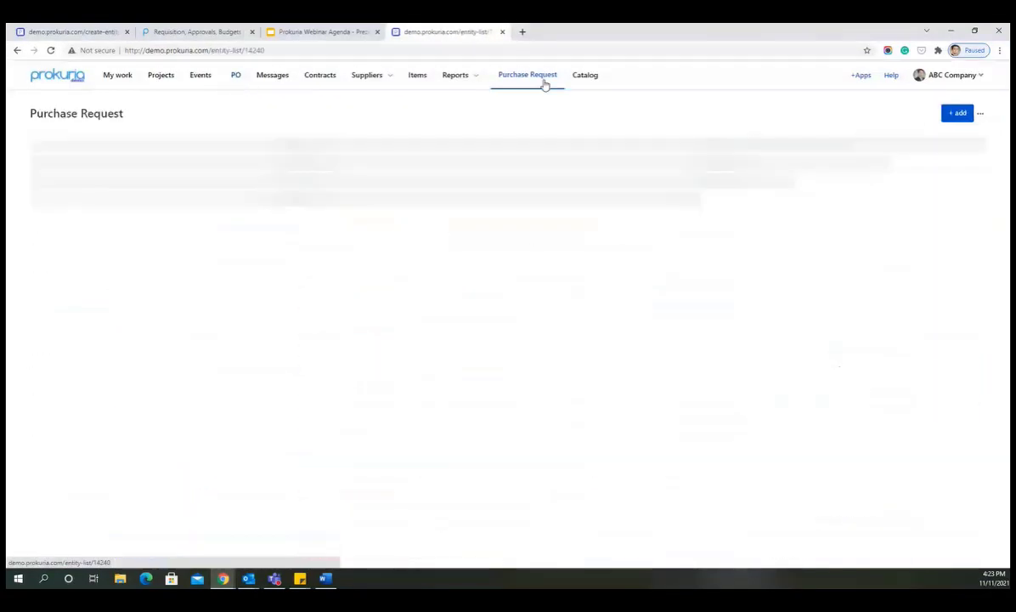
key(alt+Tab)
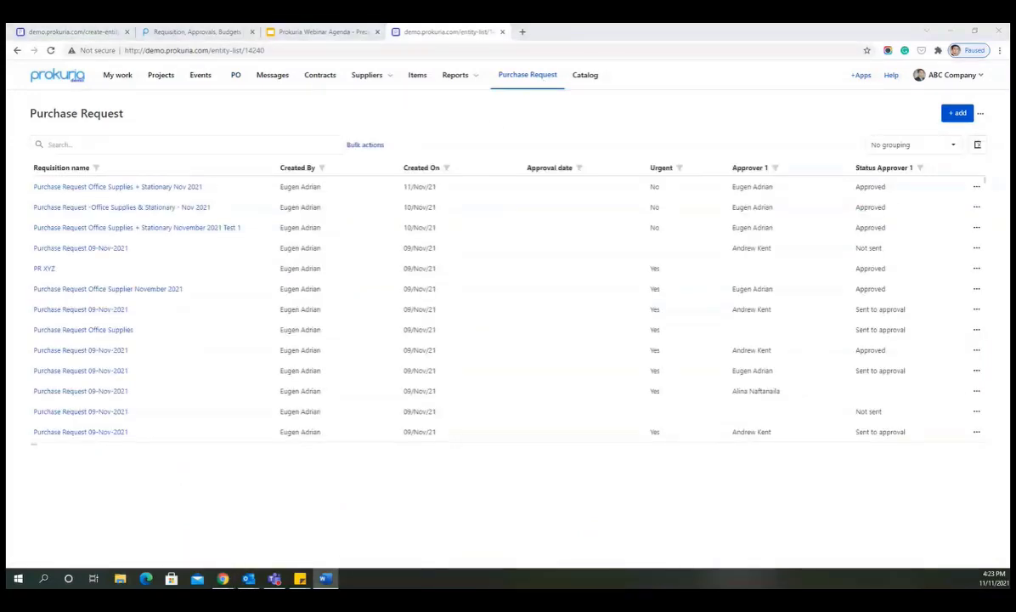
click(957, 112)
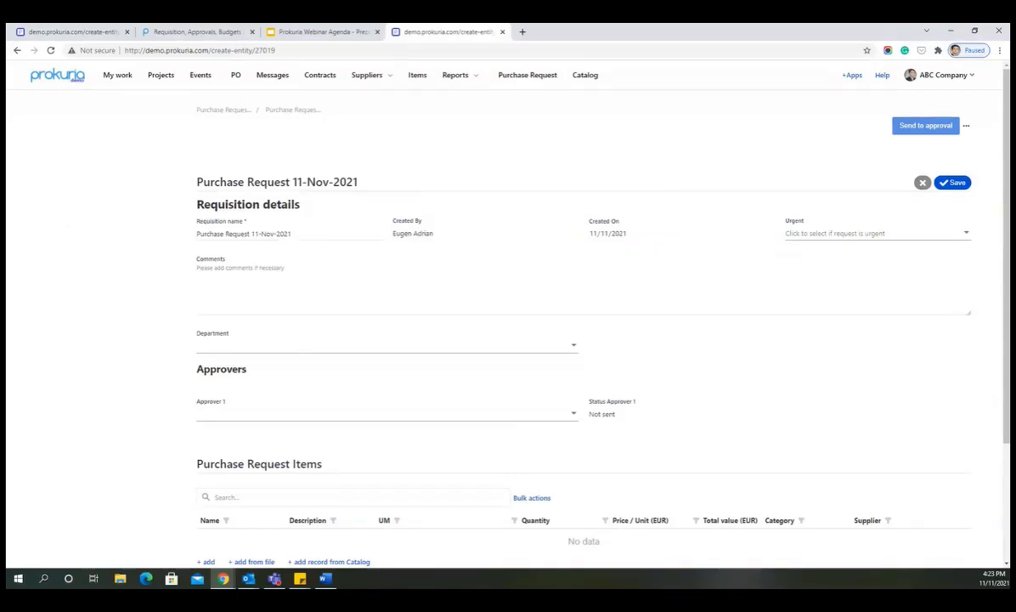
key(alt+Tab)
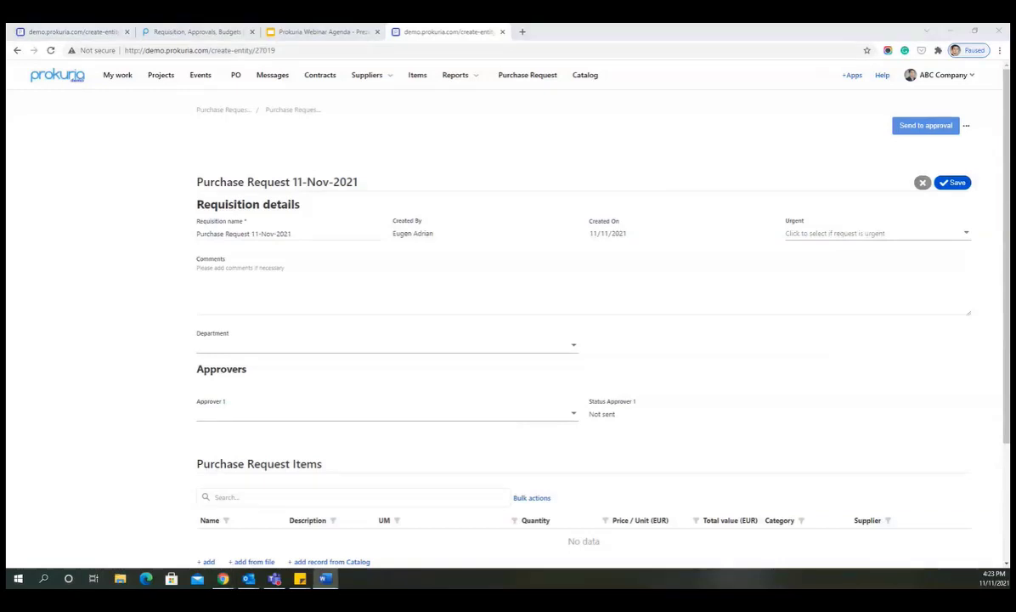
triple_click(319, 238)
text(Purchase Request Office Supplies + Stationary Nov 2021)
Step: Mark the request as urgent, set the department to Department 2, assign Approver 1 and save the record
click(841, 233)
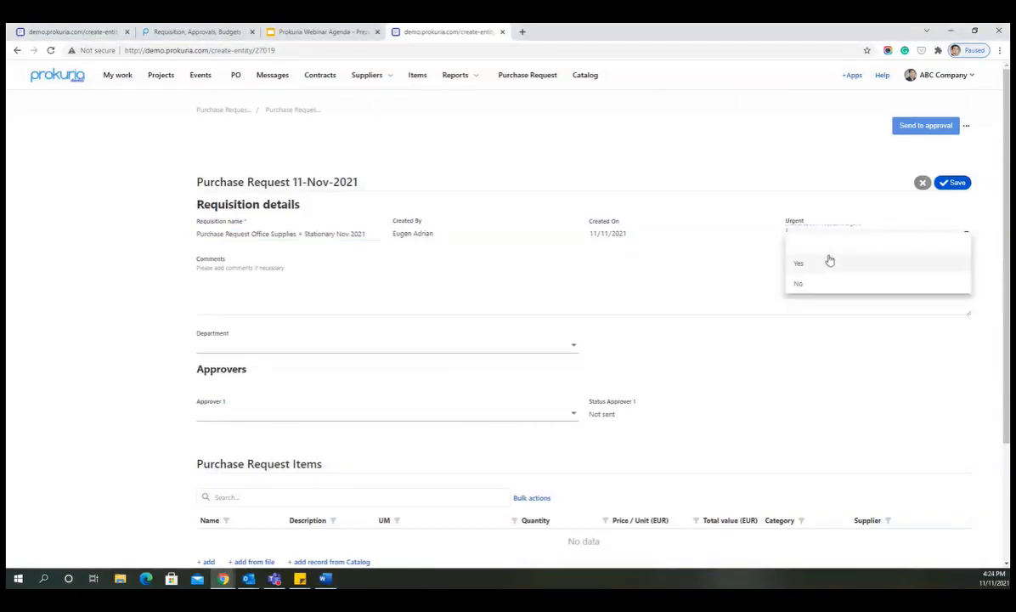
click(828, 263)
click(245, 347)
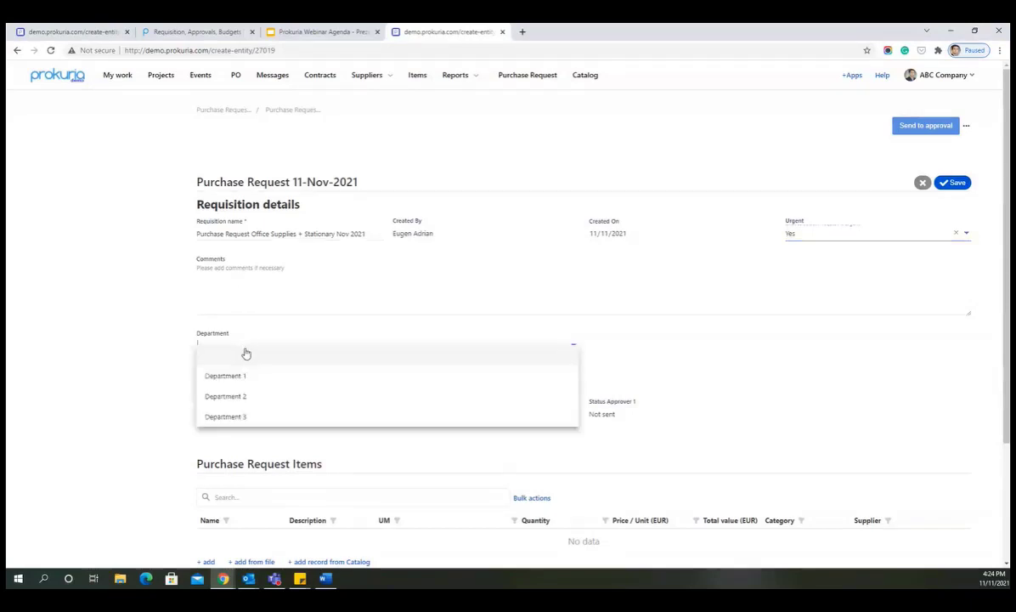
click(236, 396)
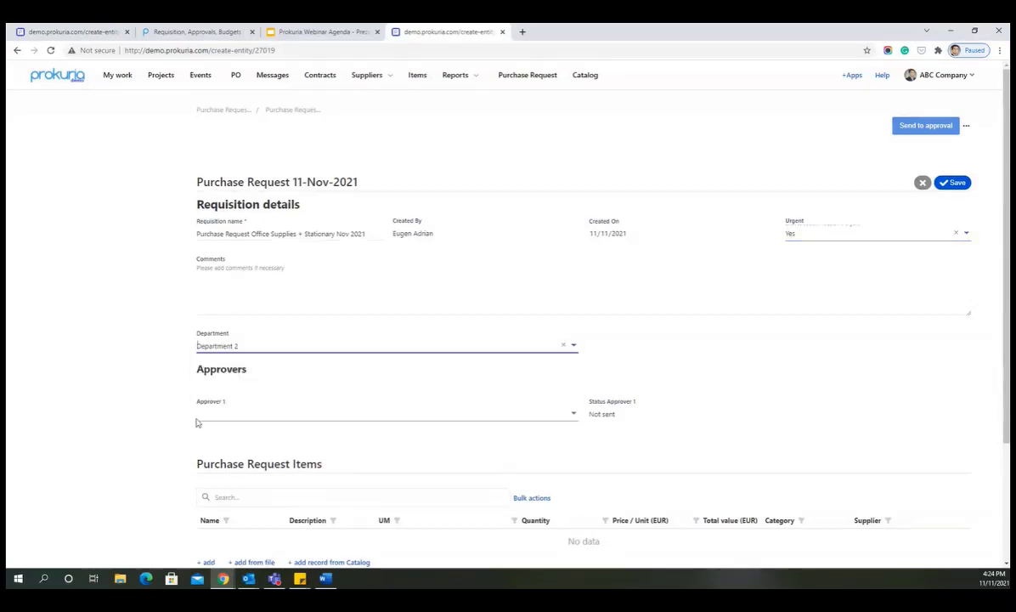
click(416, 417)
click(394, 467)
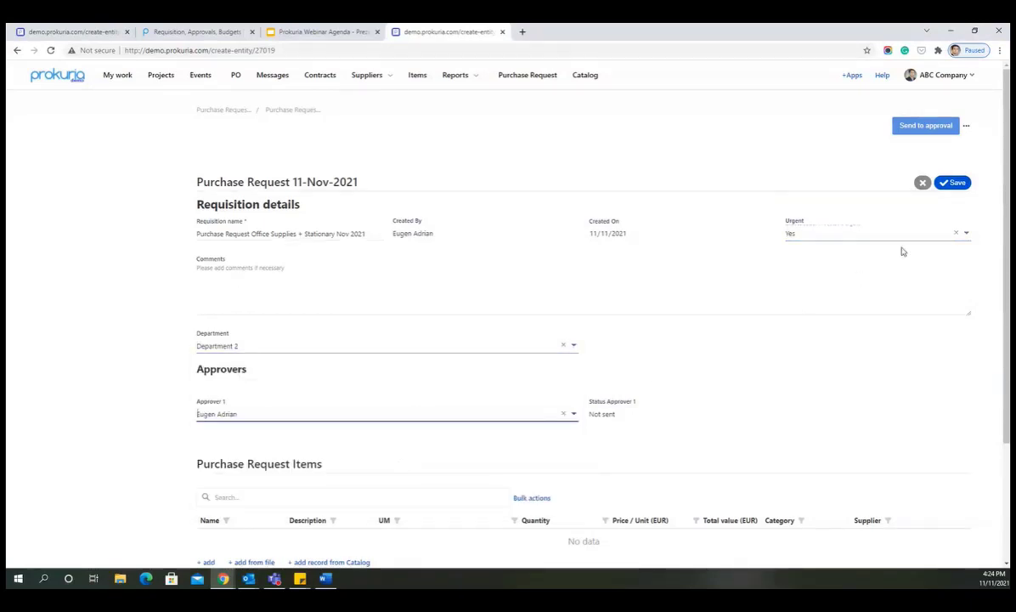
click(953, 181)
Step: Add Paper Tray, Tape, Pencil and Pen to the request items from the catalog, filtered to the Office supplies category
scroll(707, 363, down, 2)
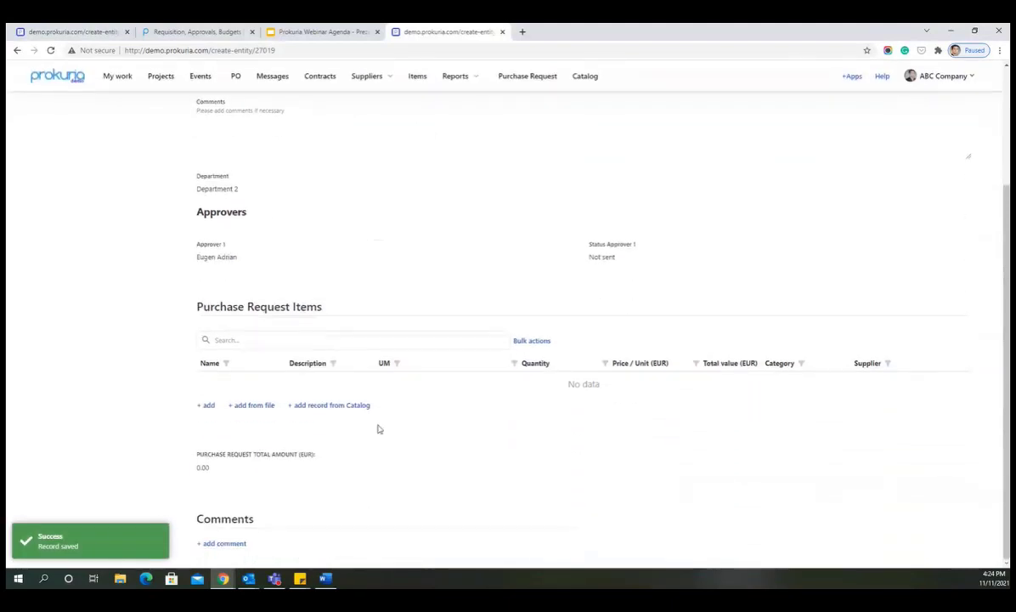
click(340, 407)
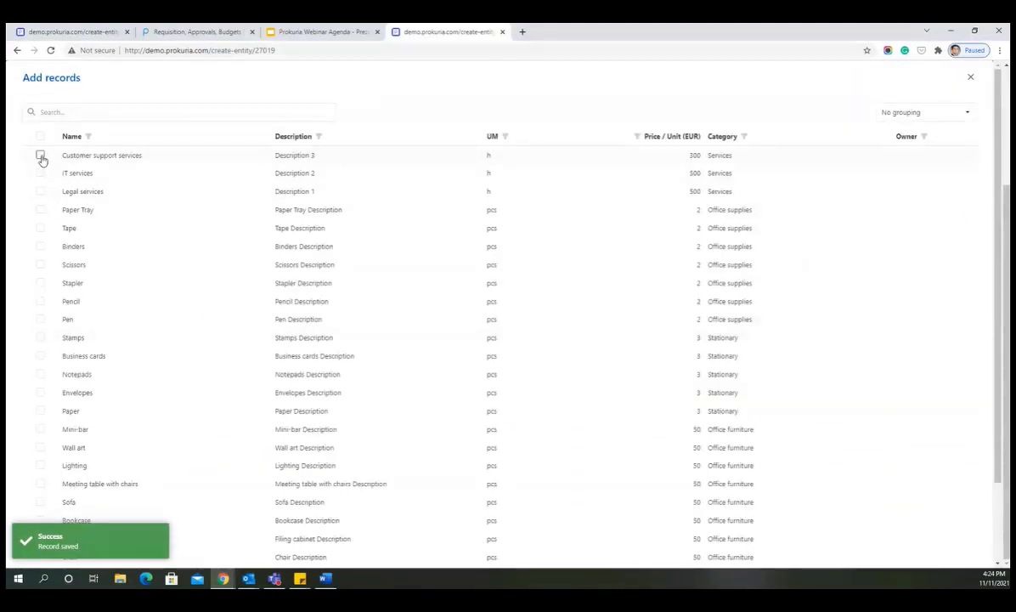
click(744, 135)
click(782, 263)
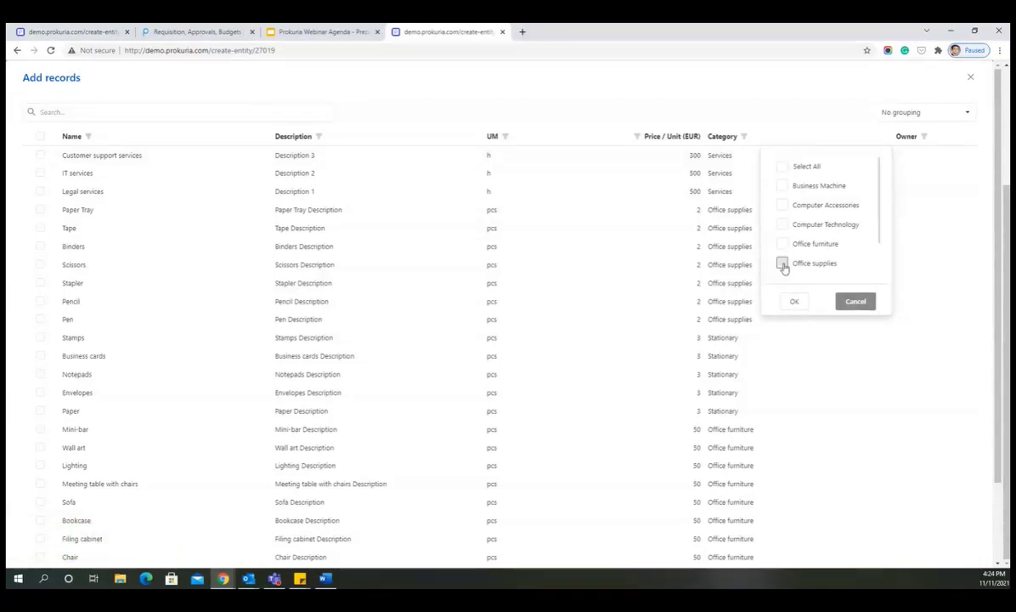
click(792, 304)
click(40, 156)
click(40, 174)
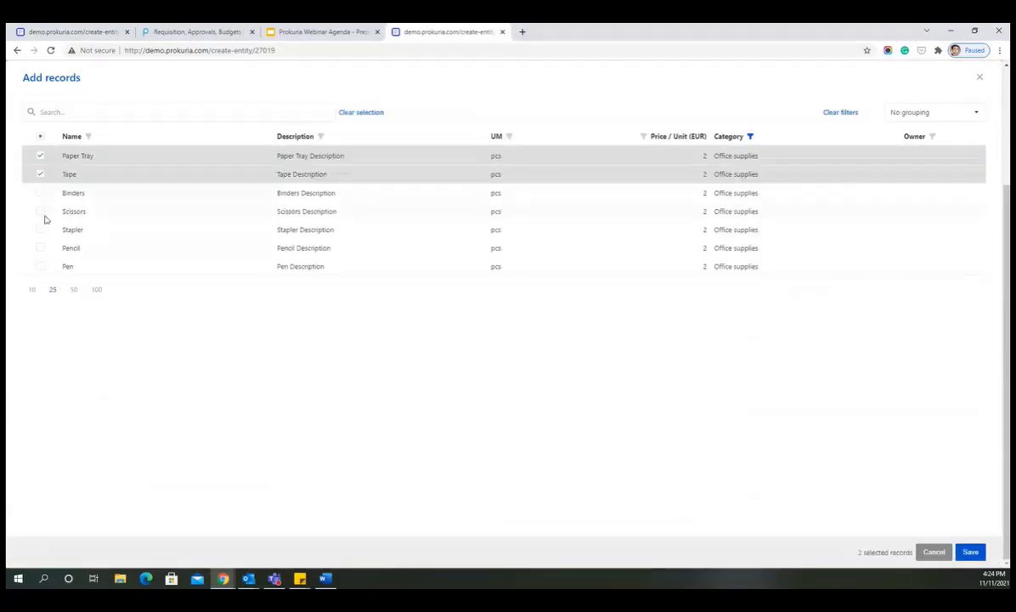
click(40, 248)
click(40, 266)
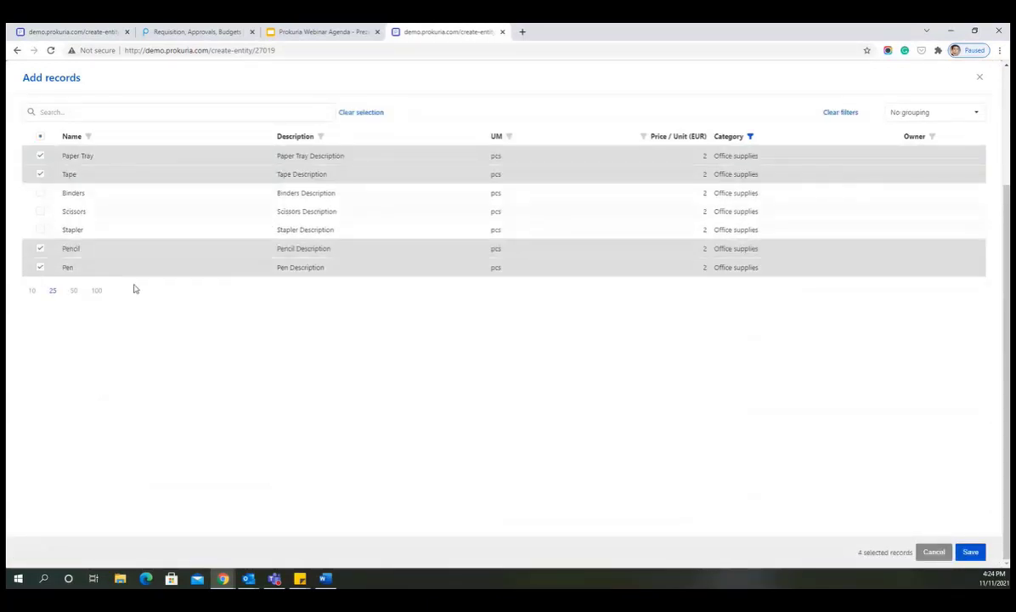
click(970, 551)
Step: Add Stamps, Business cards, Envelopes and Paper to the request items from the catalog, filtered to the Stationary category
scroll(386, 496, down, 1)
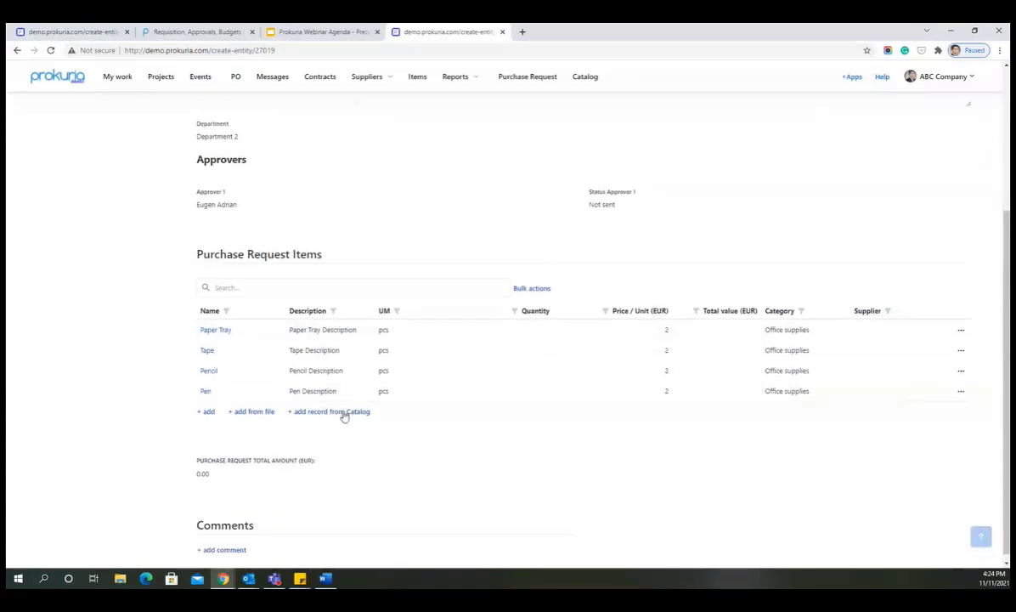
click(340, 414)
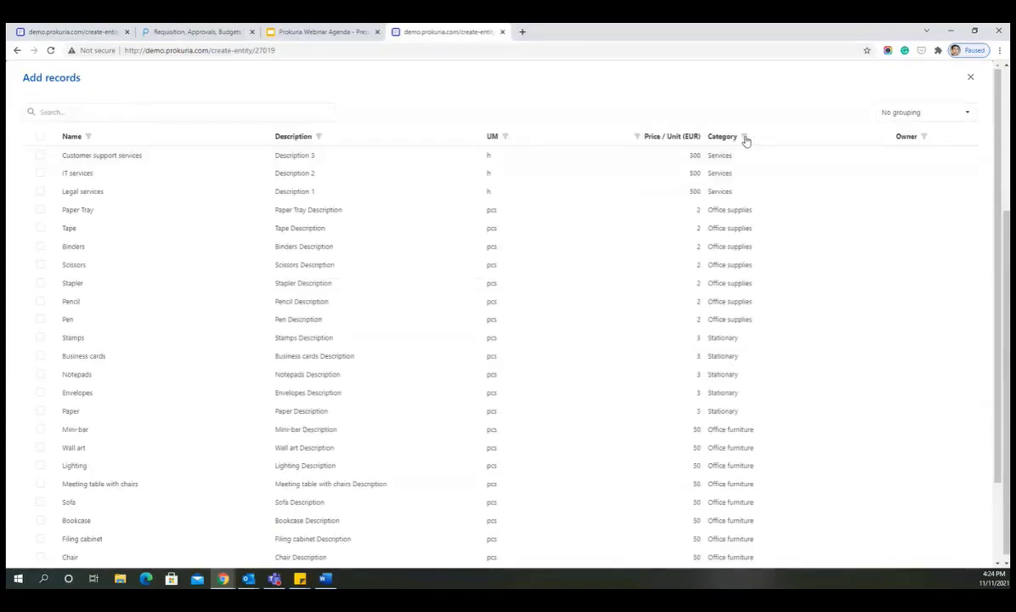
click(743, 137)
scroll(838, 257, down, 2)
click(782, 265)
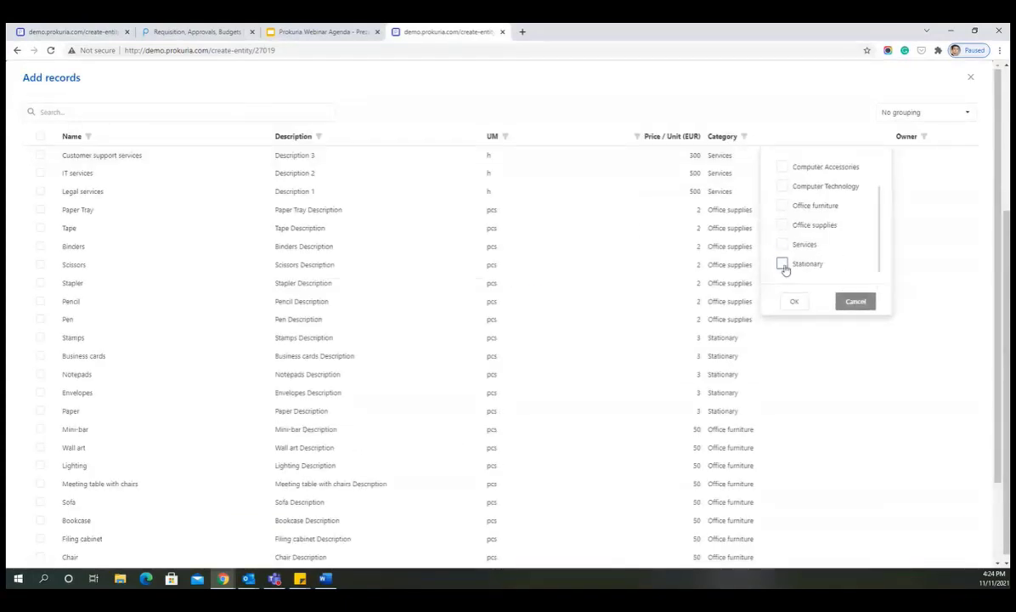
click(793, 302)
click(40, 156)
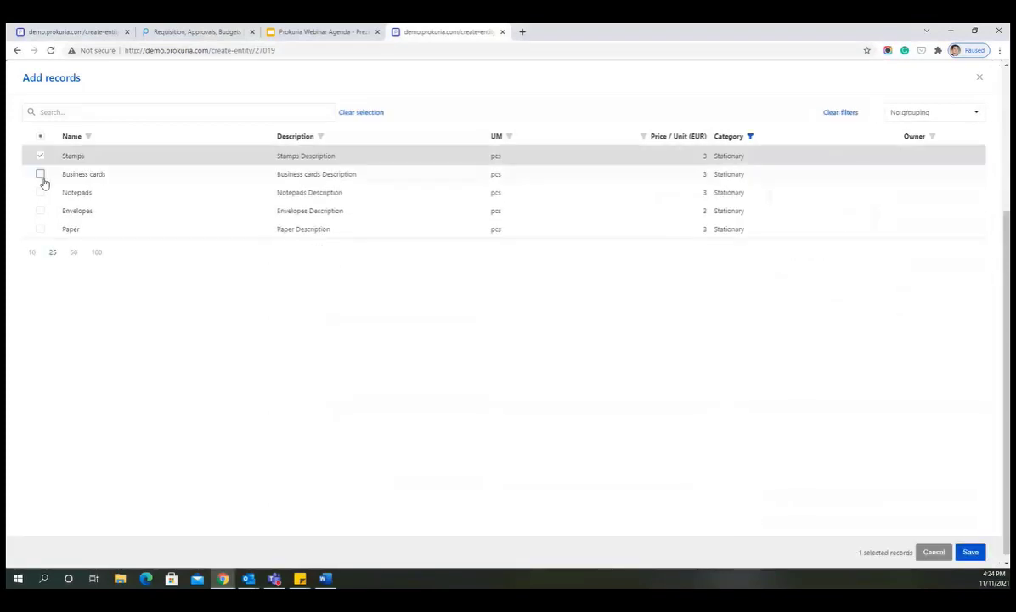
click(40, 173)
click(40, 211)
click(40, 231)
click(971, 552)
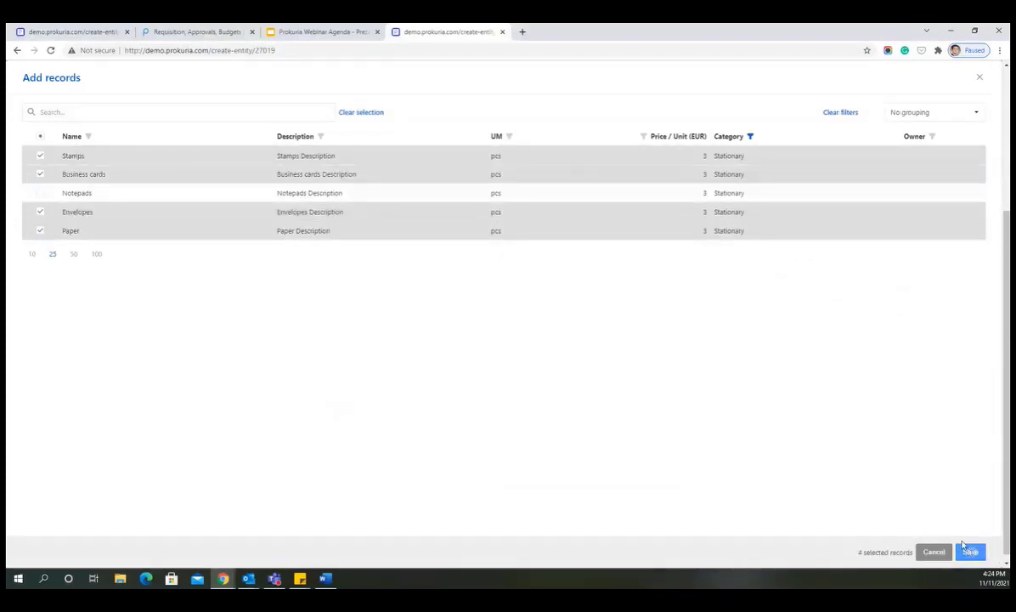
Step: Bulk edit all eight purchase request items to set their Quantity to 5000
scroll(585, 455, down, 1)
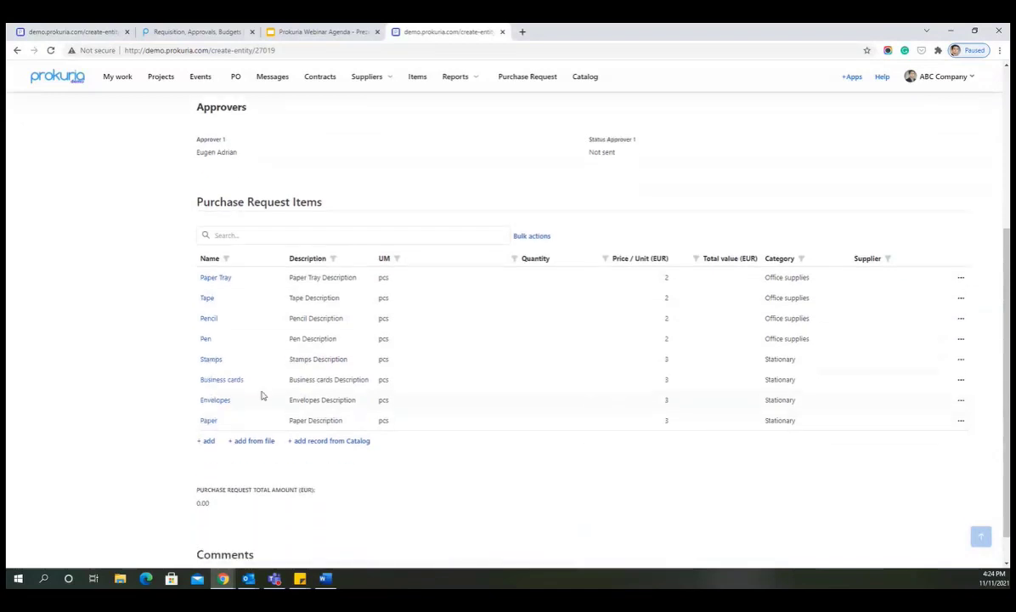
click(533, 237)
click(215, 260)
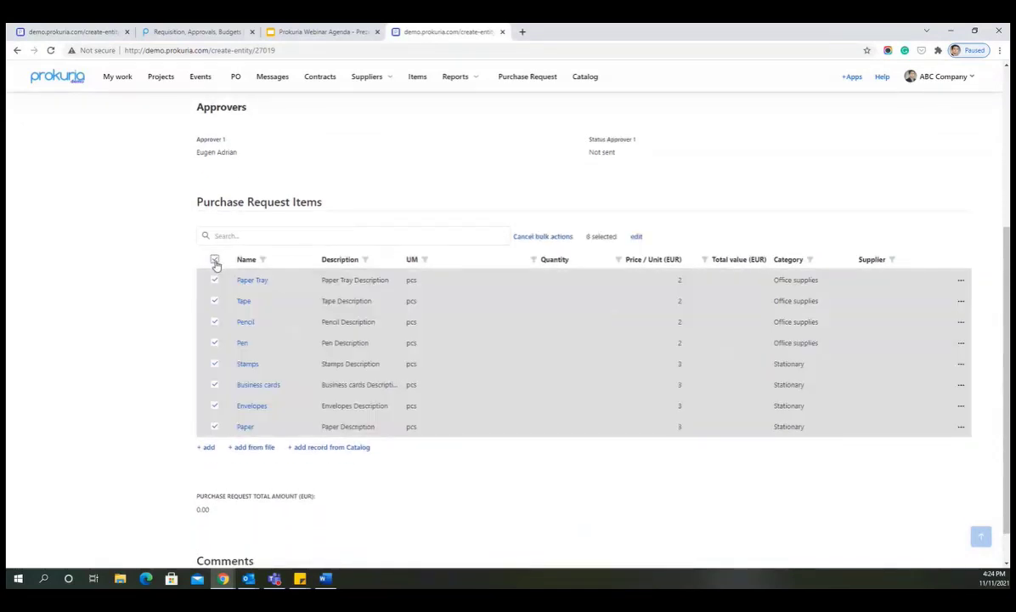
click(636, 236)
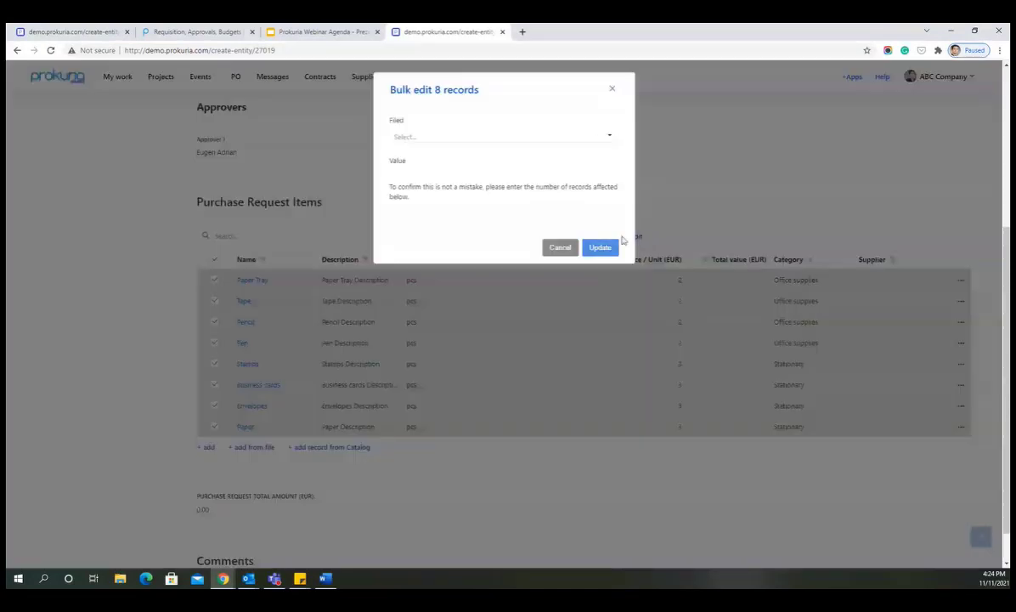
click(430, 137)
click(427, 252)
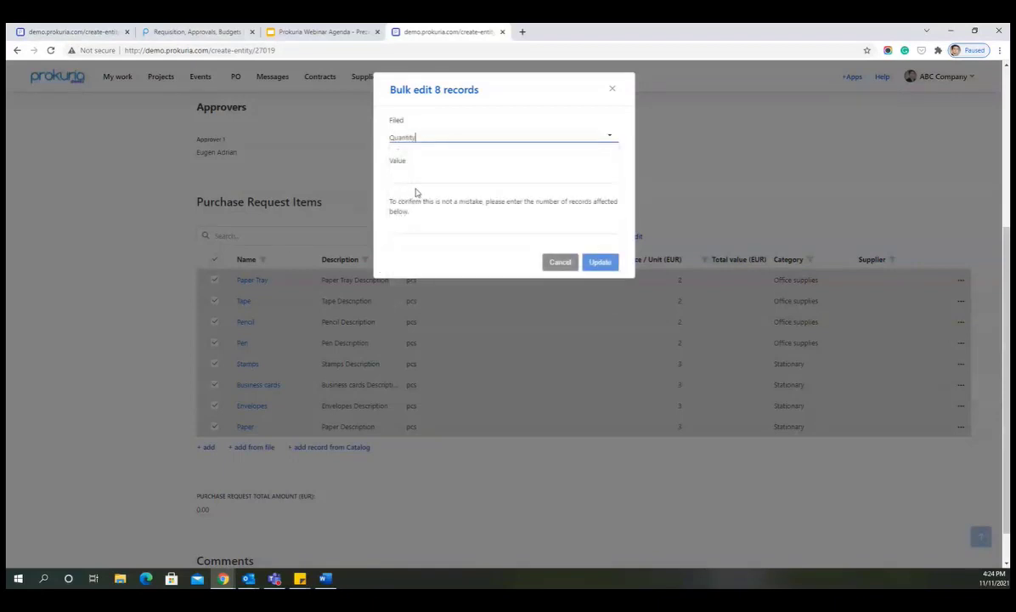
click(419, 178)
text(5000)
key(Tab)
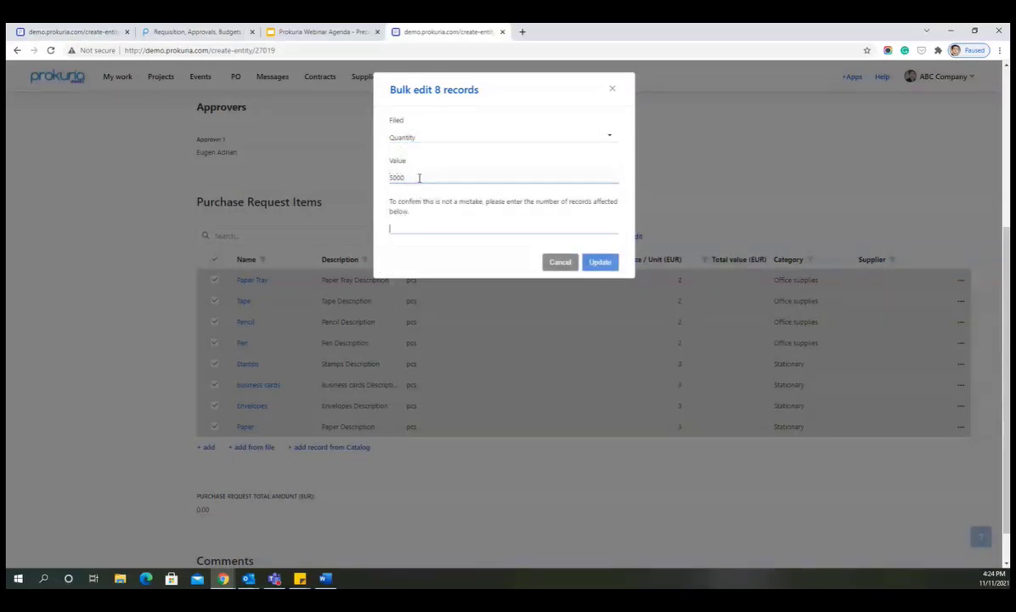
click(605, 264)
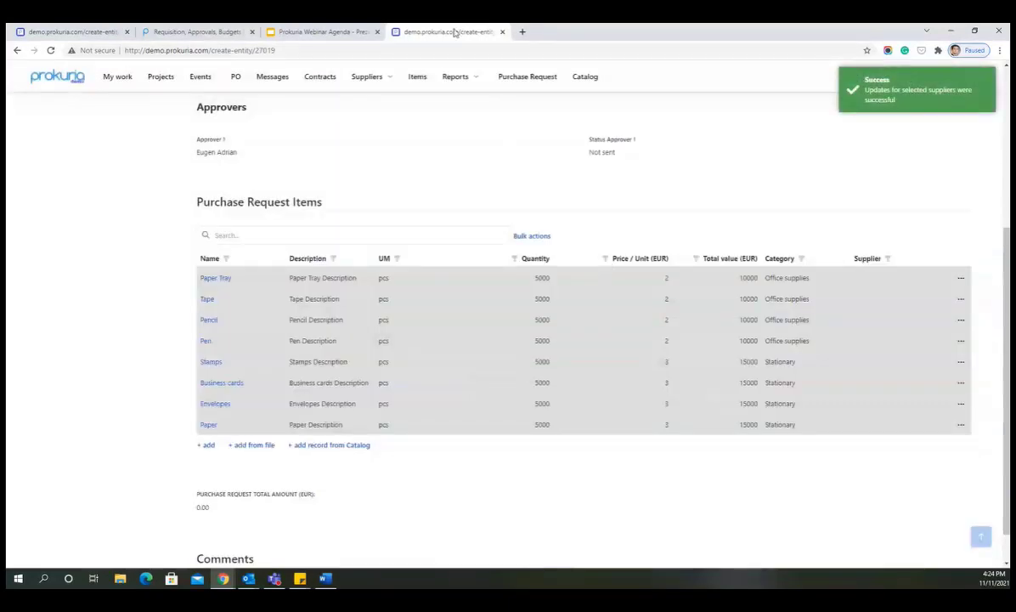
Step: Reload the purchase request and review its total amount and approver fields
key(F5)
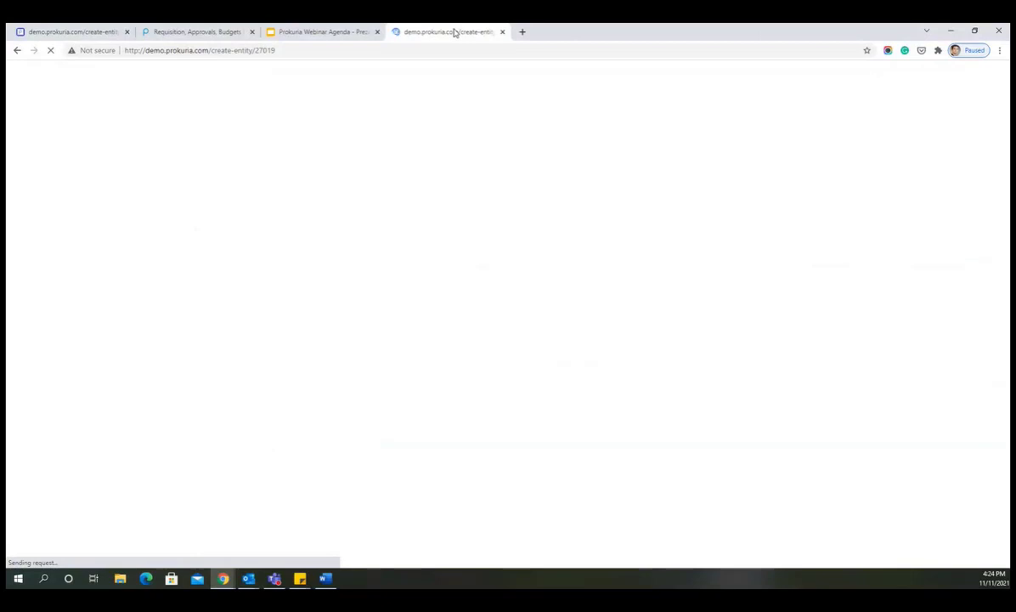
scroll(479, 326, down, 3)
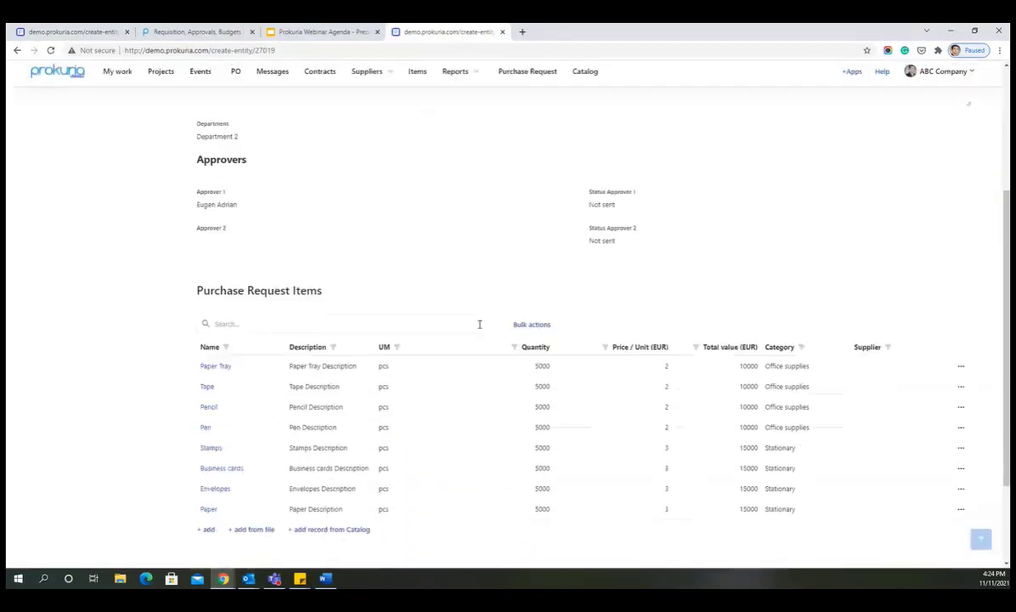
scroll(479, 326, down, 2)
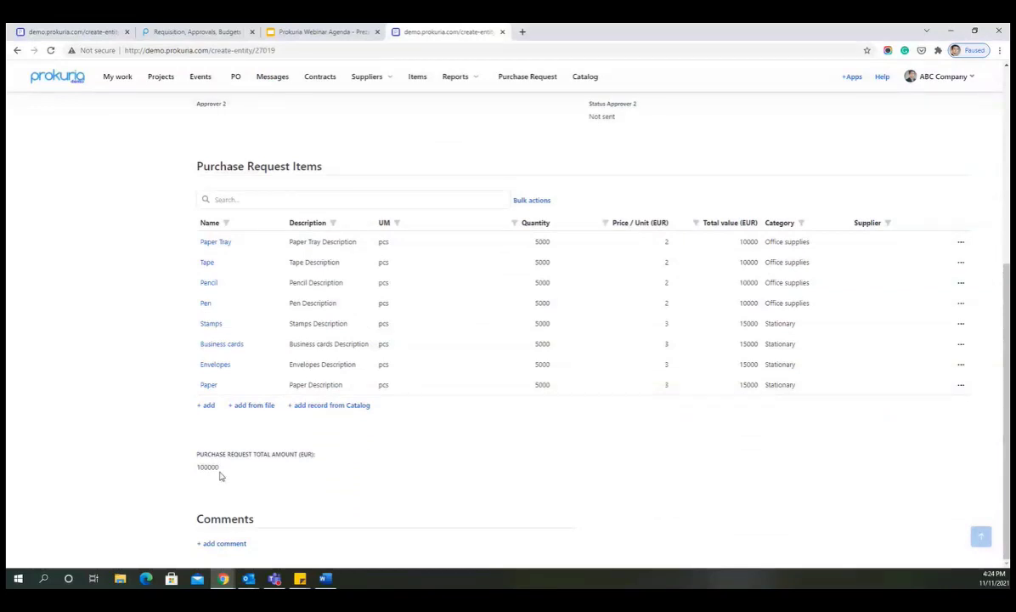
scroll(220, 474, up, 4)
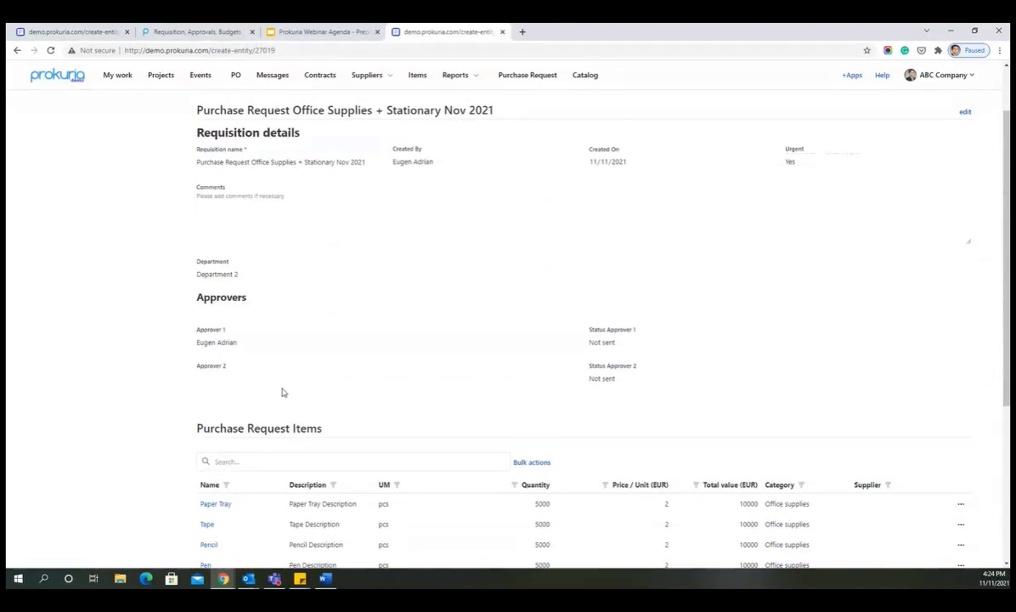
scroll(460, 389, up, 1)
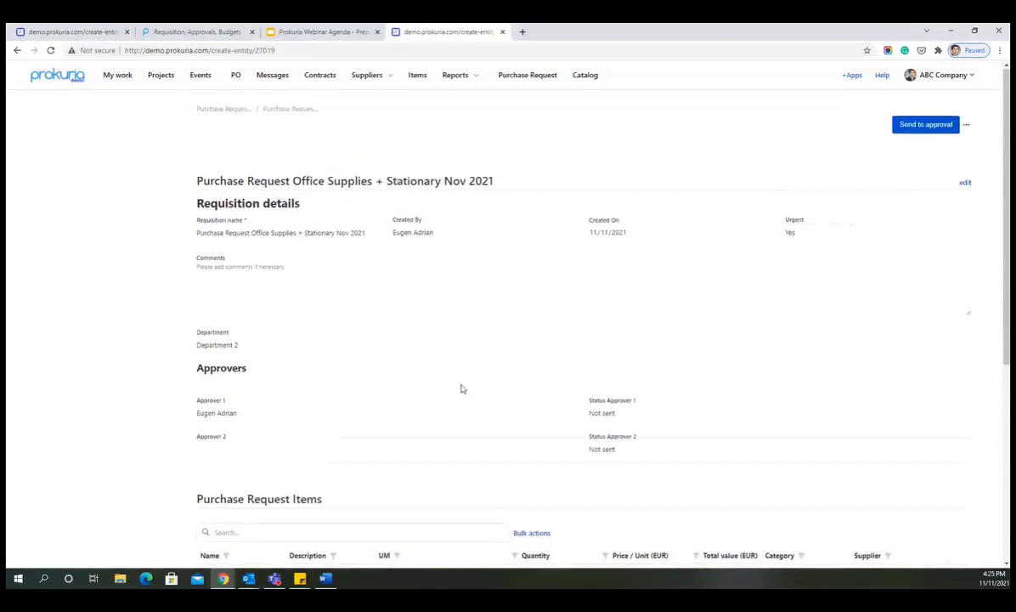
scroll(460, 391, down, 2)
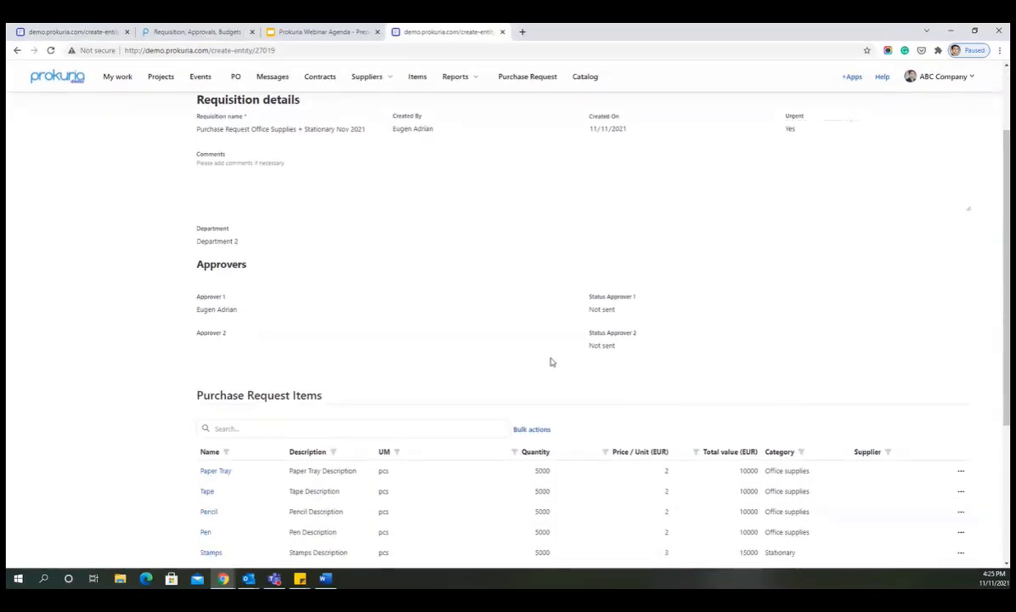
scroll(551, 362, up, 1)
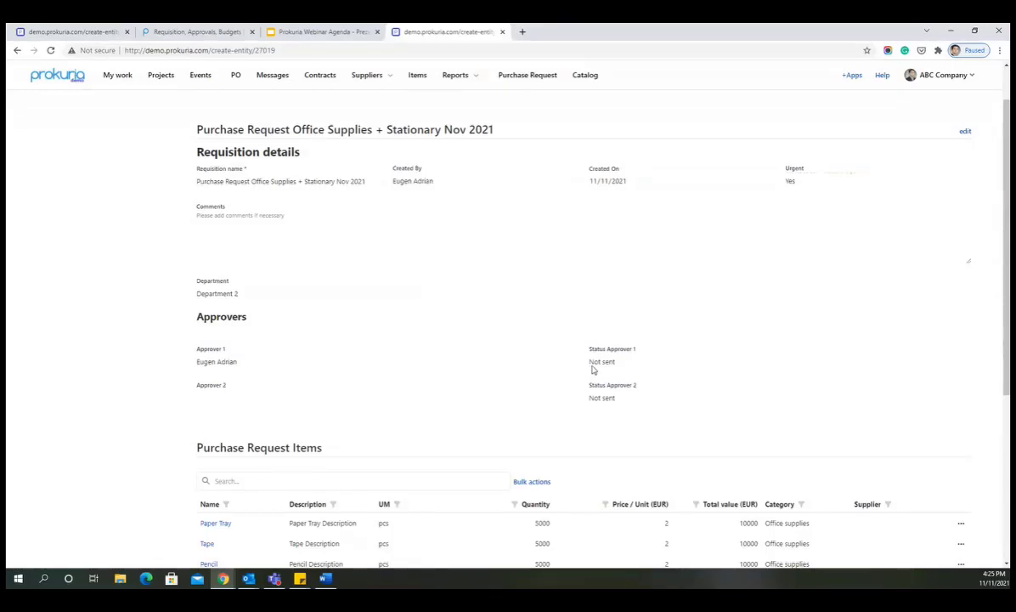
Step: Assign Approver 2 on the saved purchase request and send it to approval
click(965, 131)
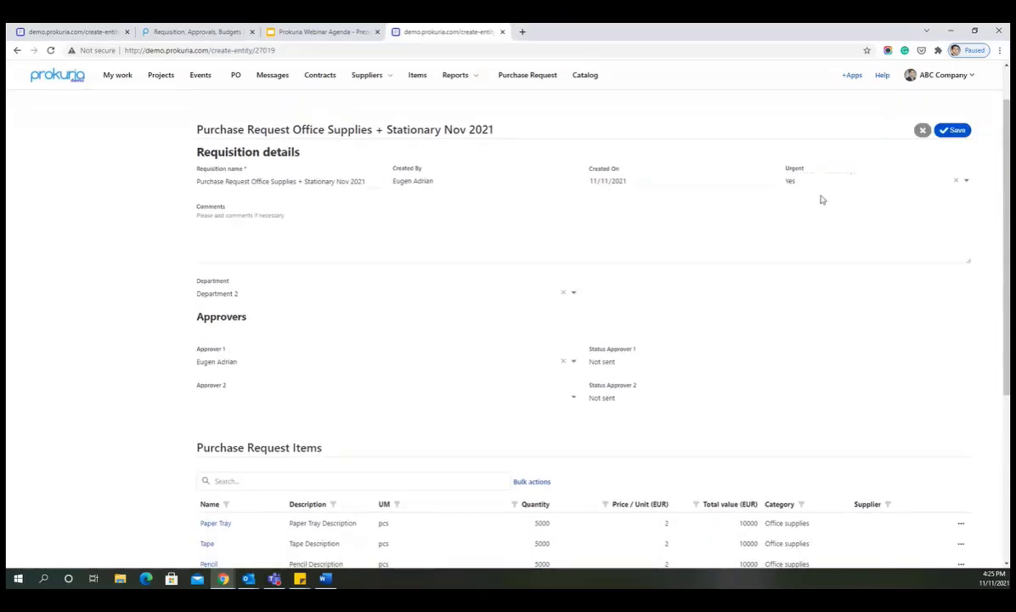
click(267, 401)
click(274, 408)
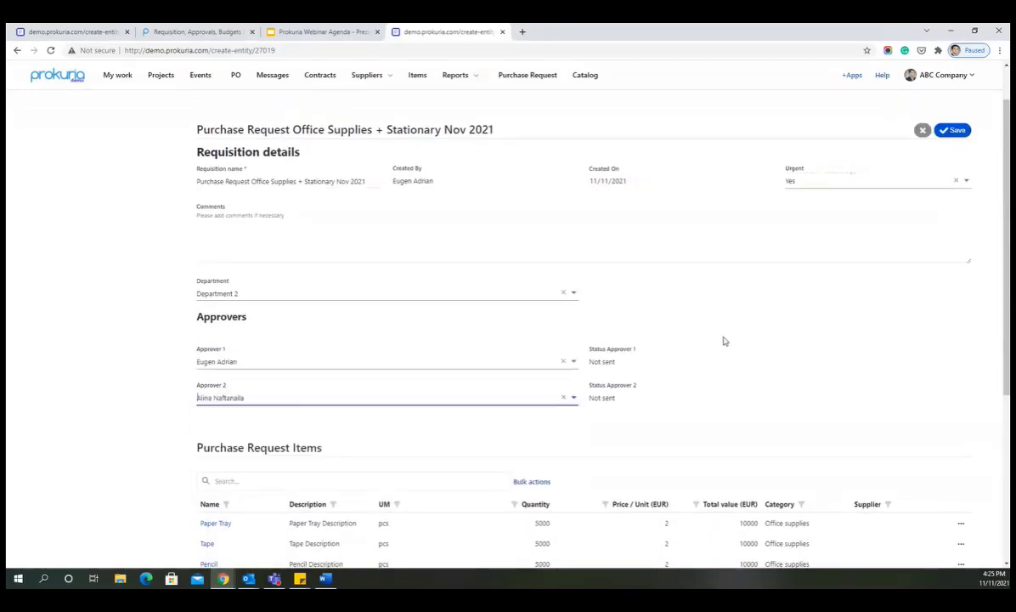
click(724, 341)
scroll(884, 215, up, 1)
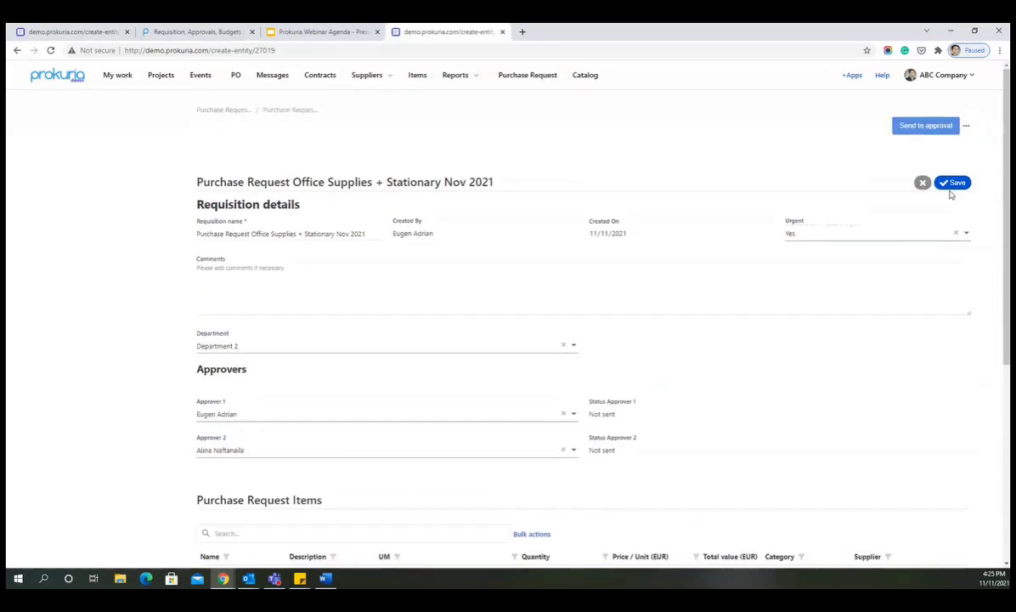
click(953, 184)
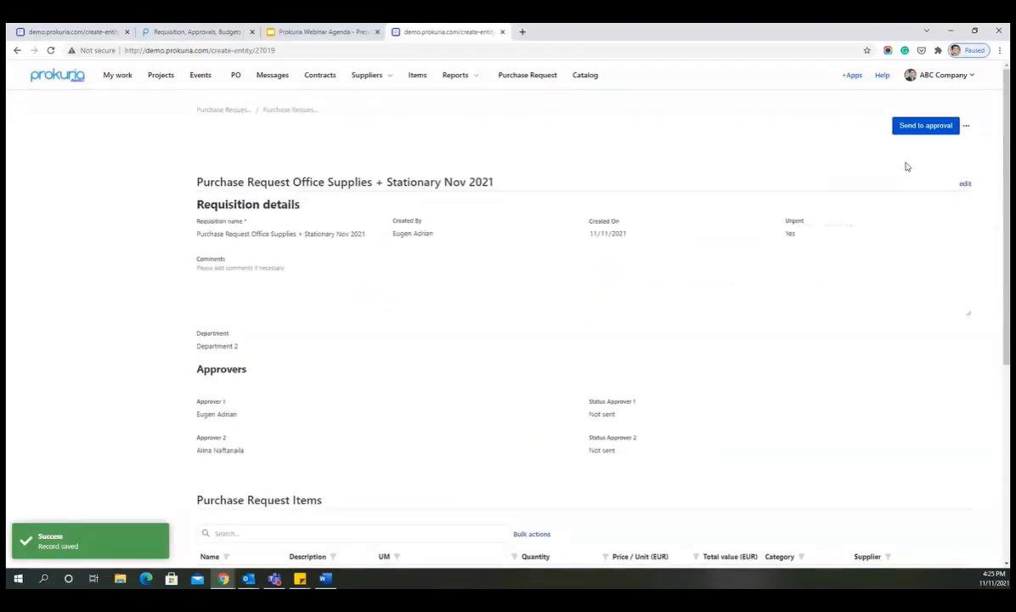
click(919, 131)
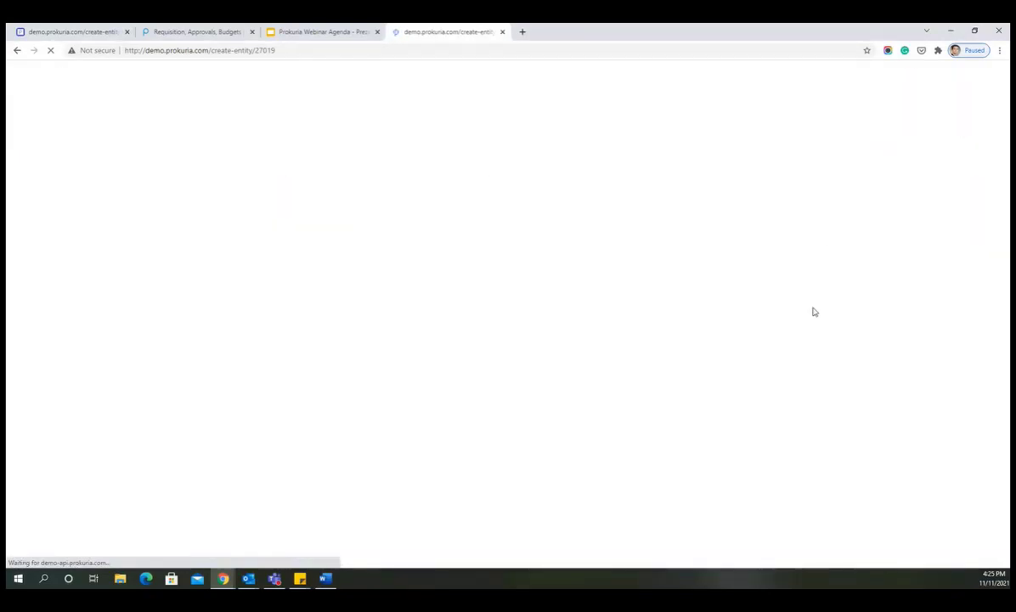
scroll(799, 341, down, 2)
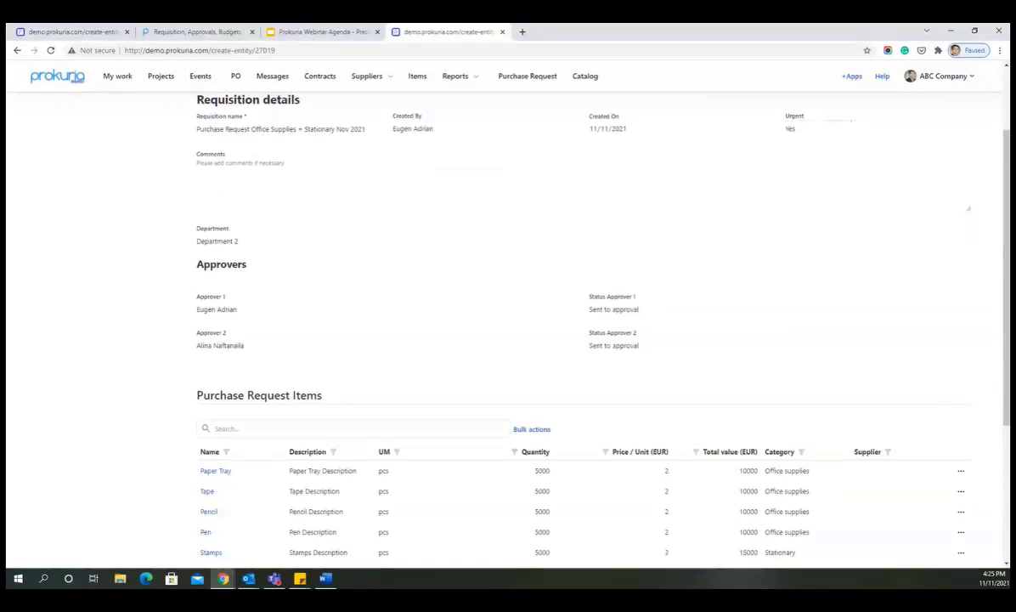
Step: Switch to Outlook to view the approval notification email, close it and review the items and total amount in the purchase request
key(alt+Tab)
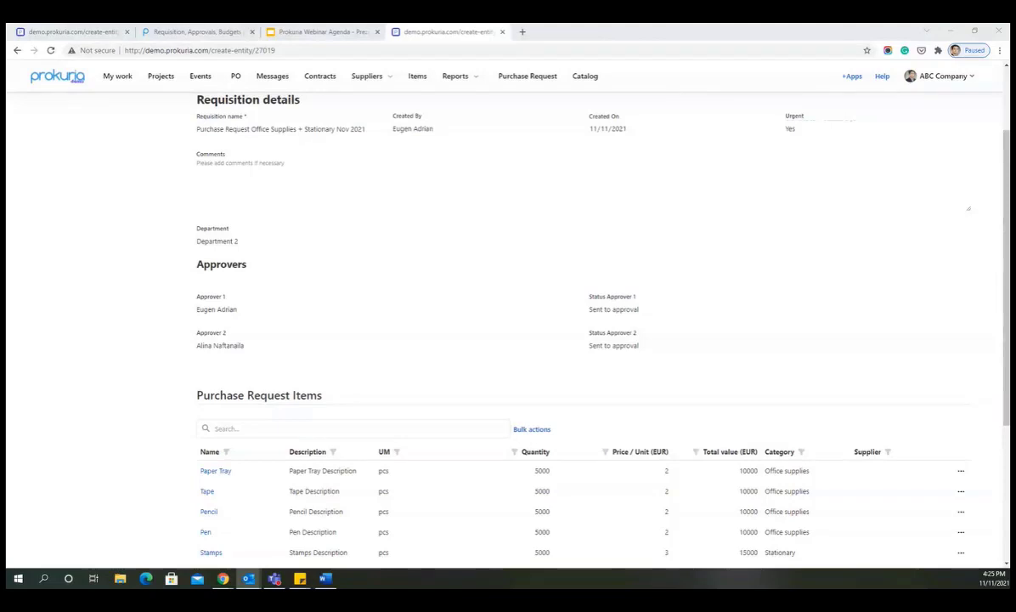
key(alt+Tab)
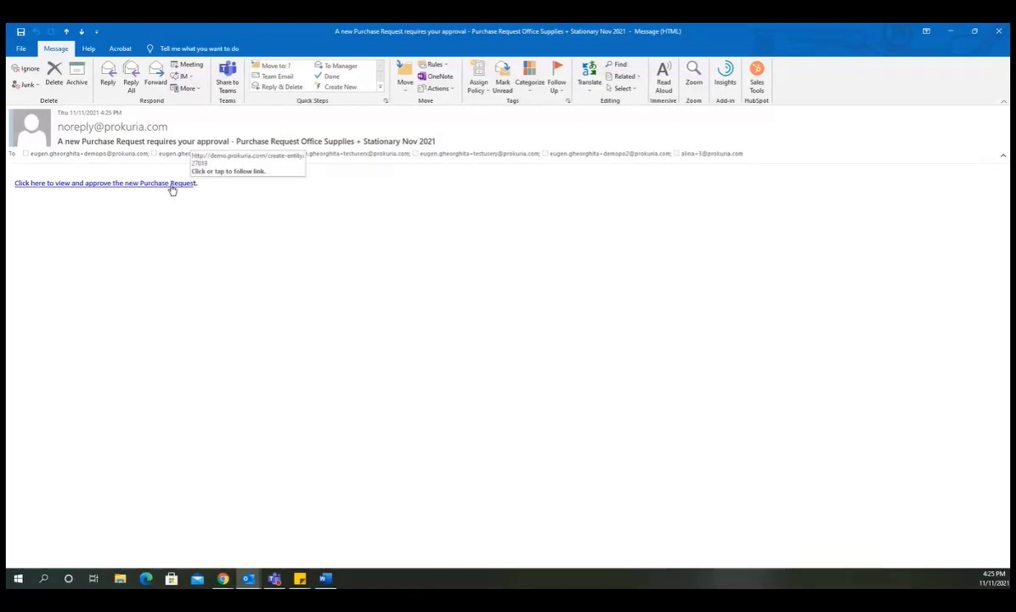
click(1000, 31)
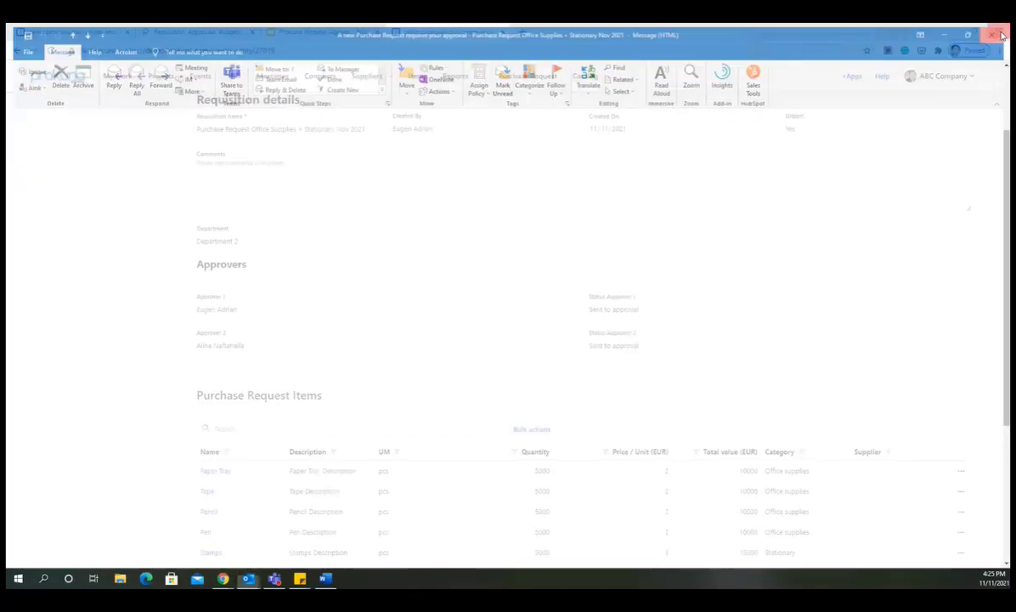
scroll(436, 286, down, 2)
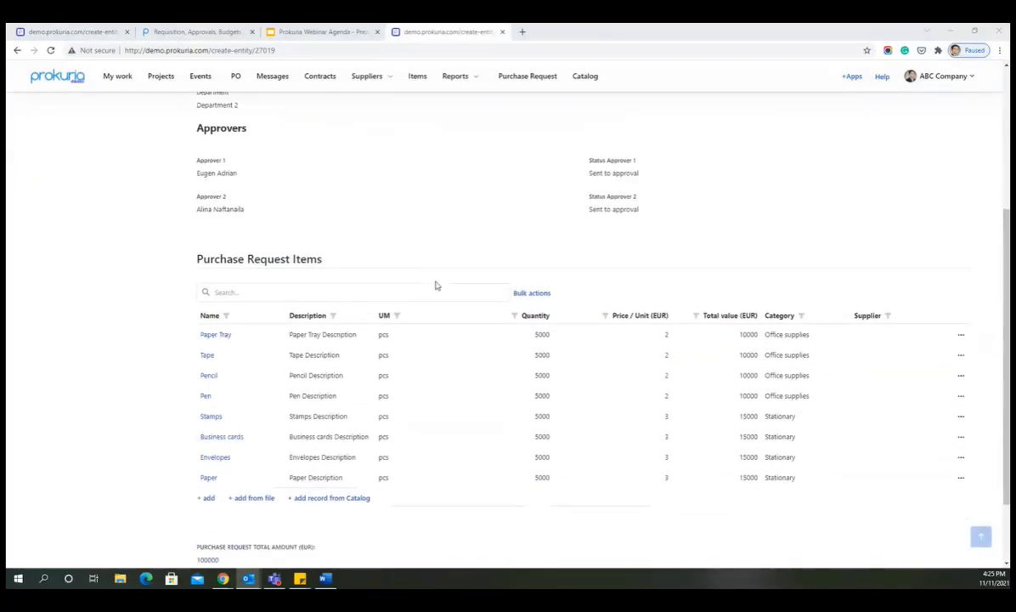
scroll(436, 285, down, 1)
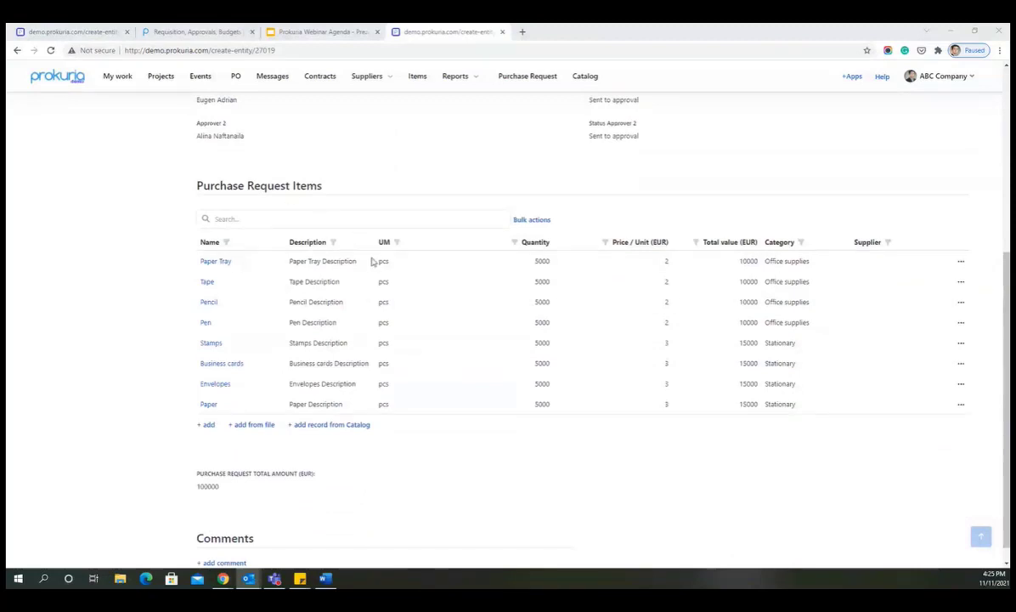
scroll(451, 329, down, 1)
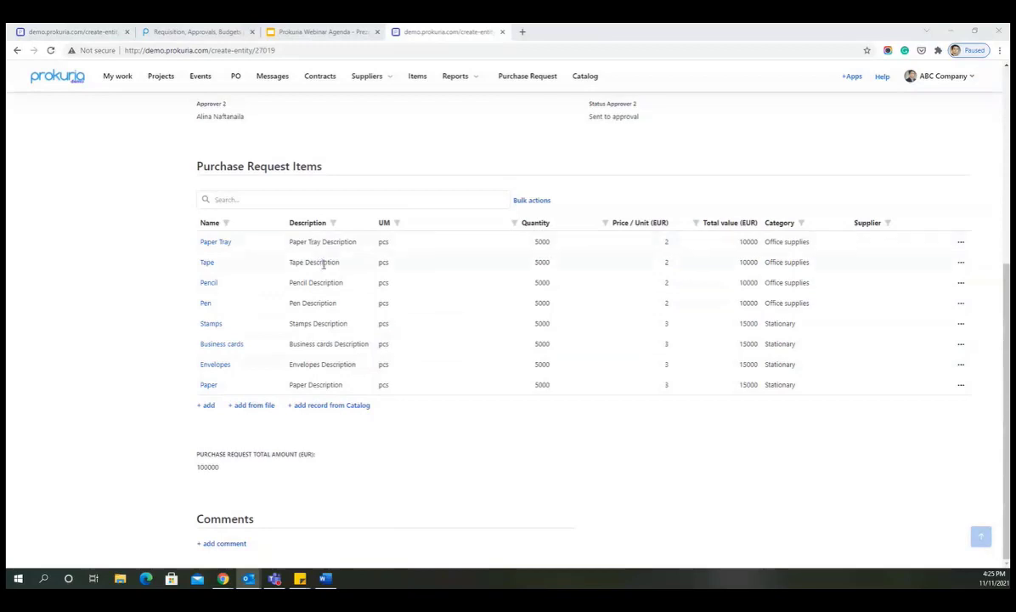
Step: Set the Paper Tray item's Quantity to 4,000 in the purchase request and save the record
scroll(331, 297, up, 1)
click(223, 346)
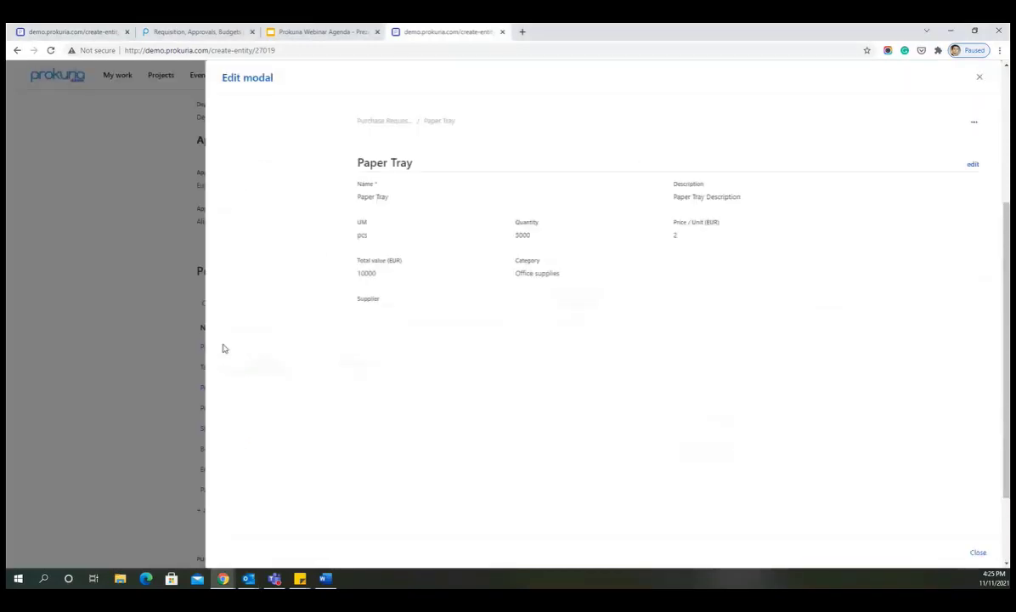
click(974, 165)
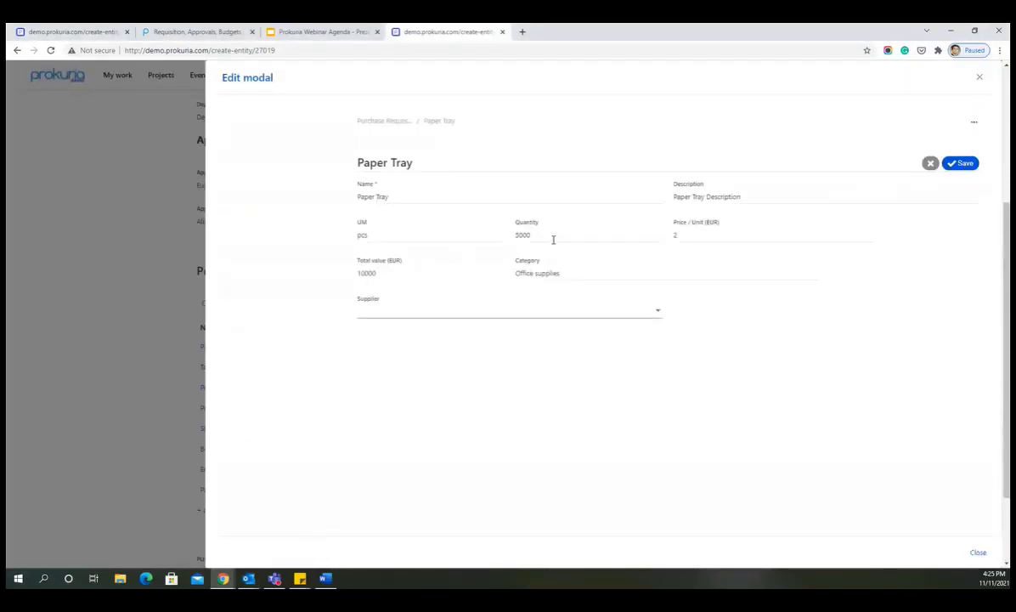
drag(551, 238, 492, 236)
text(4,)
text(000)
click(962, 163)
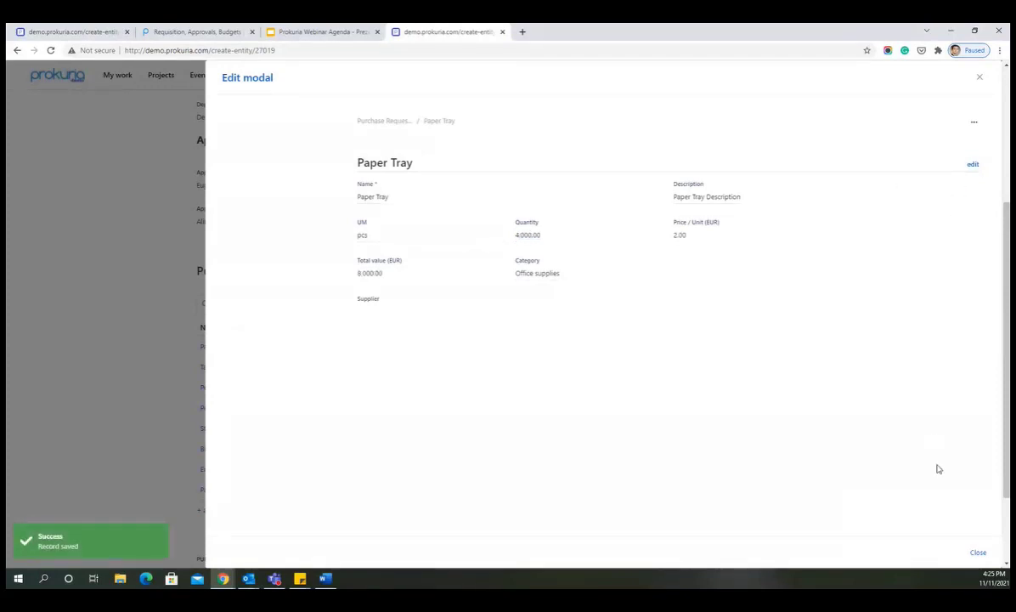
click(978, 553)
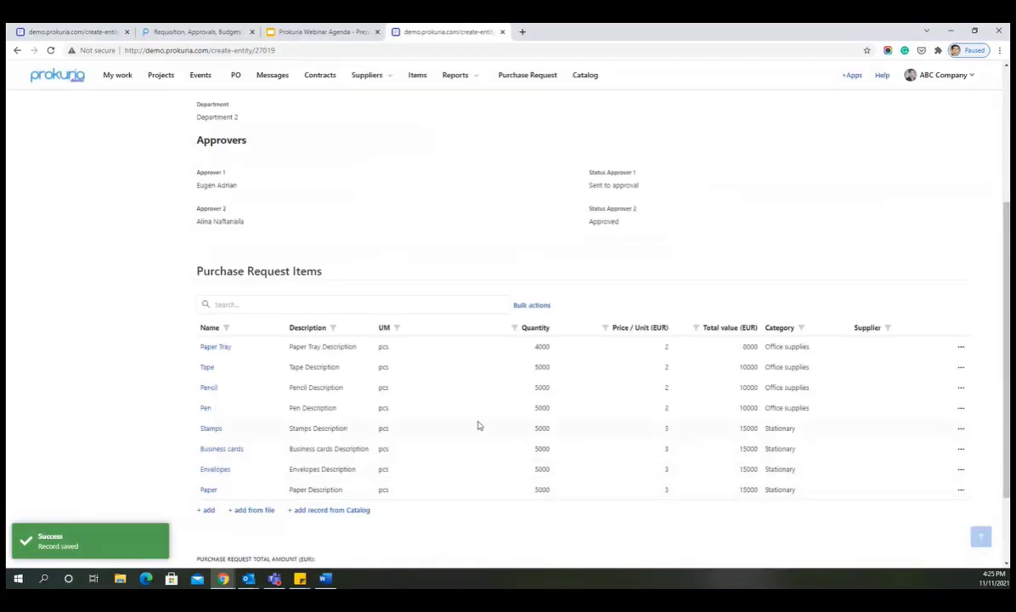
Step: Post a comment mentioning the Category Manager: "Qty for Paper Trays has been changed from 5000 to 4000."
scroll(471, 429, down, 2)
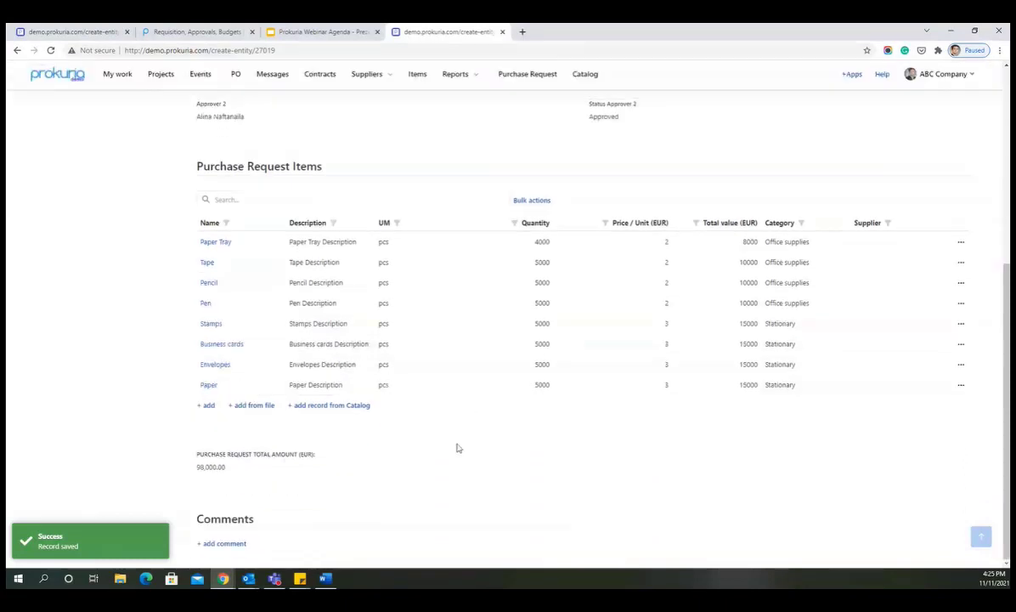
click(234, 545)
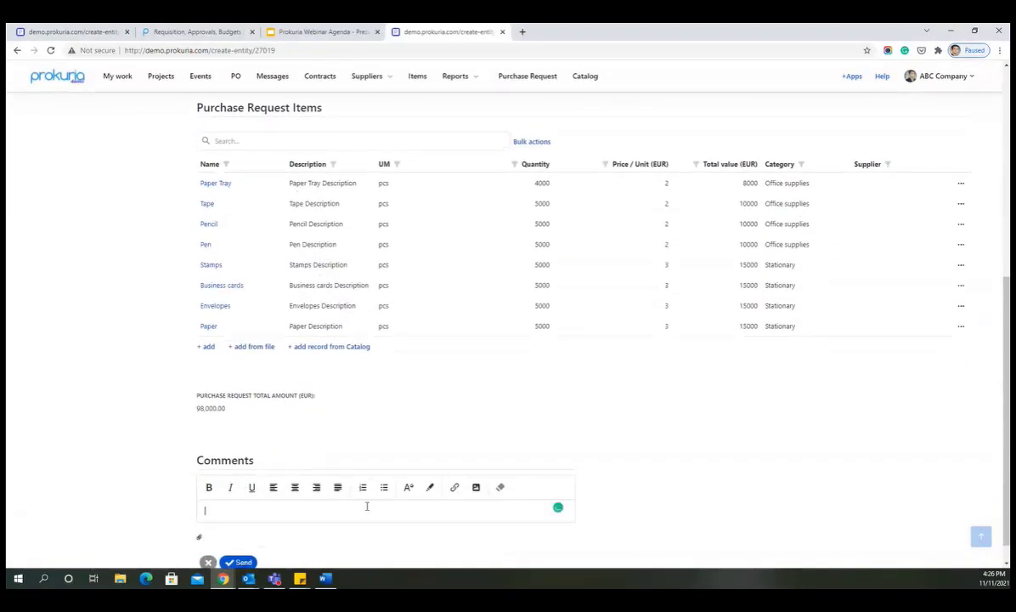
text(@)
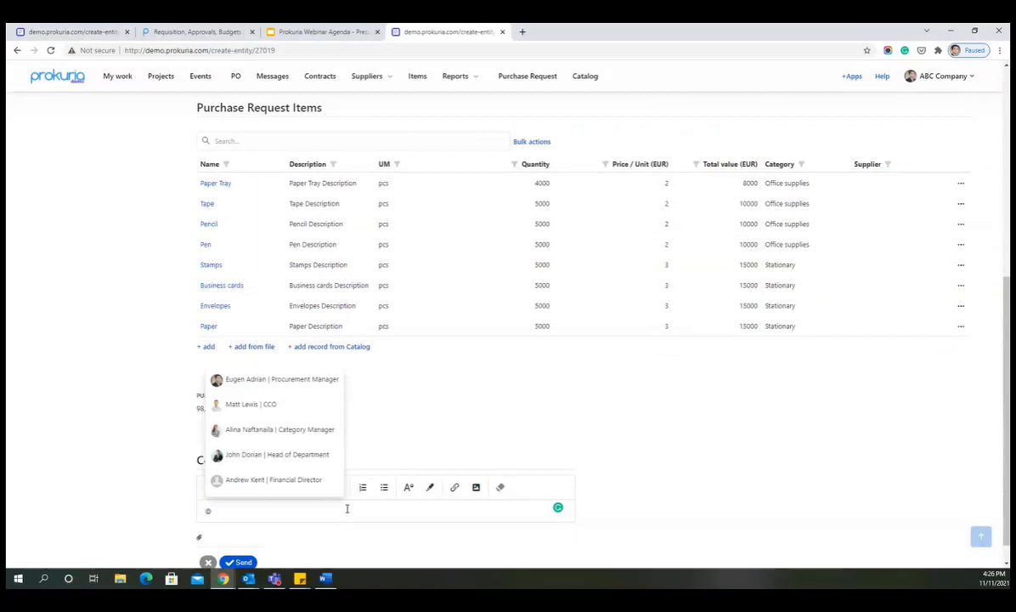
click(325, 430)
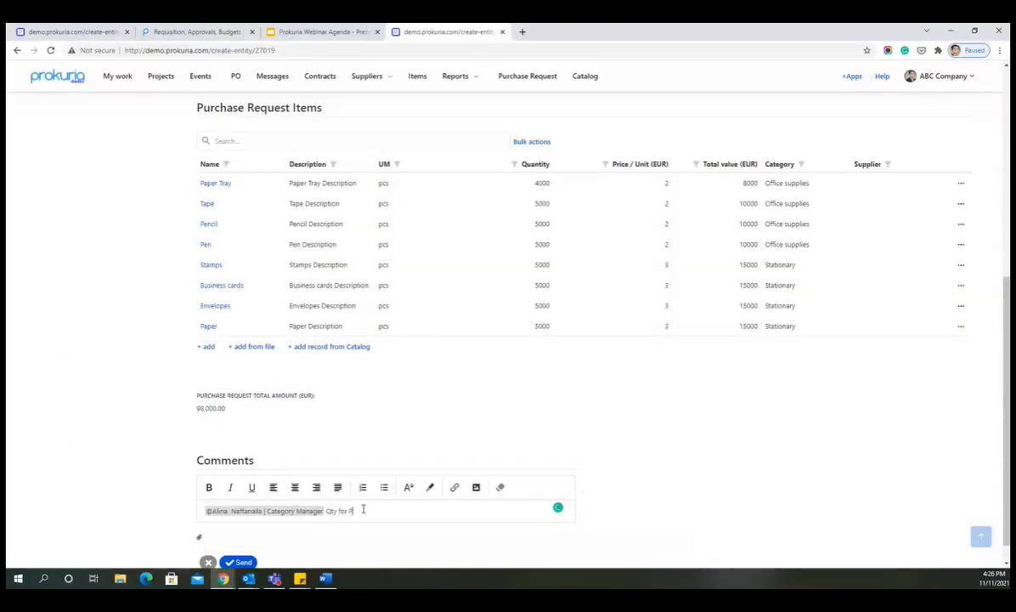
text(Qty for Paper Trays has been changed from 5000 to)
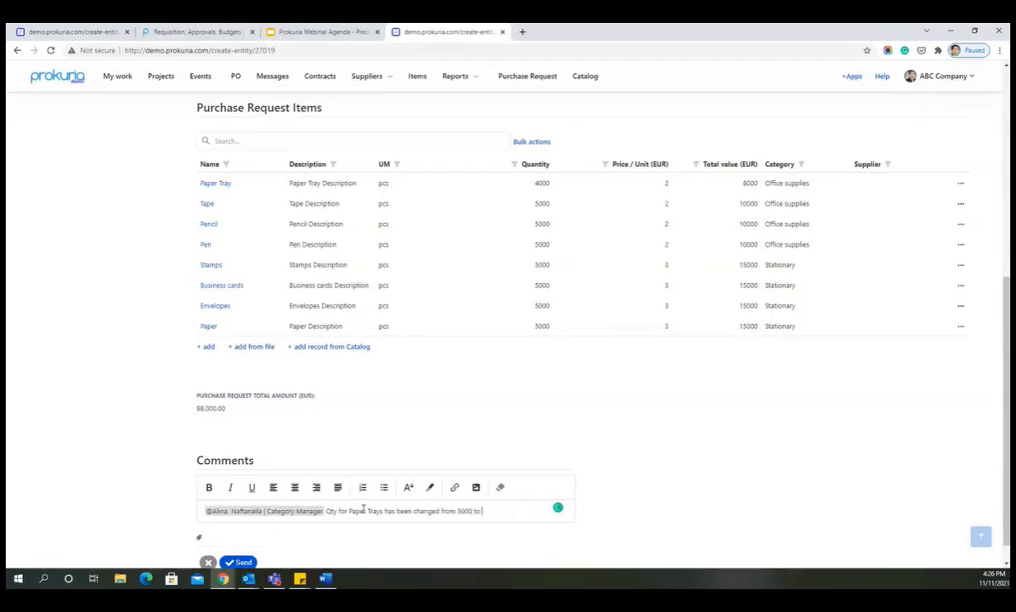
text( 4000.)
scroll(383, 378, down, 1)
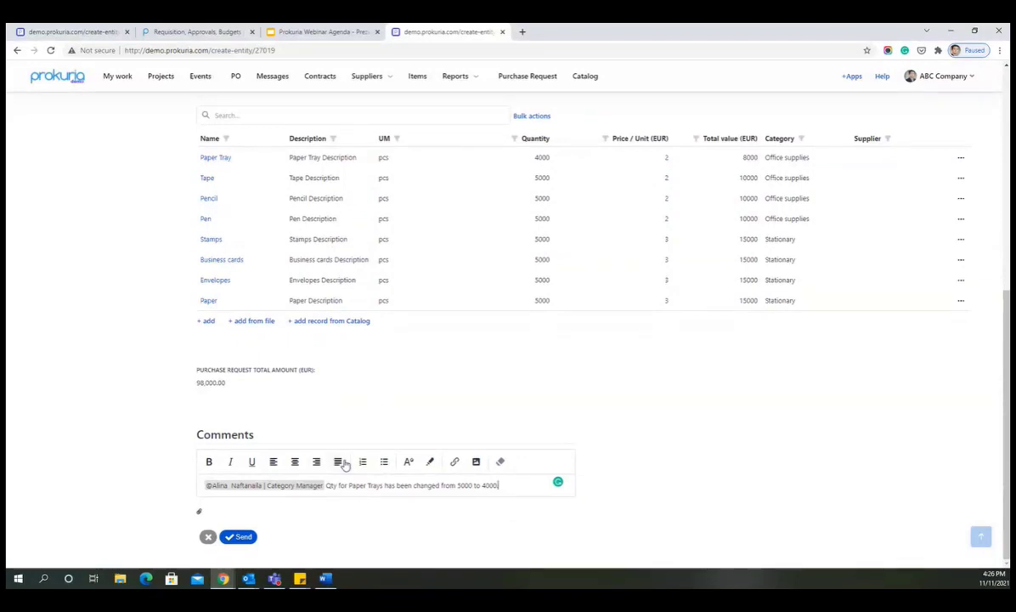
click(241, 537)
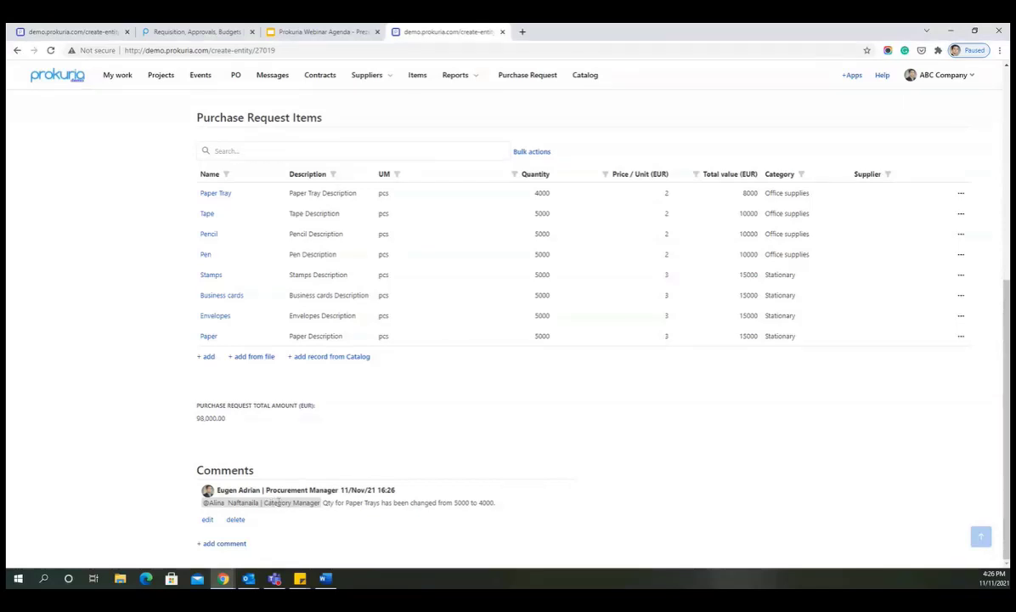
drag(235, 504, 392, 515)
click(392, 515)
Step: Approve the purchase request "Office Supplies + Stationary Nov 2021" as Approver 1
scroll(634, 417, up, 6)
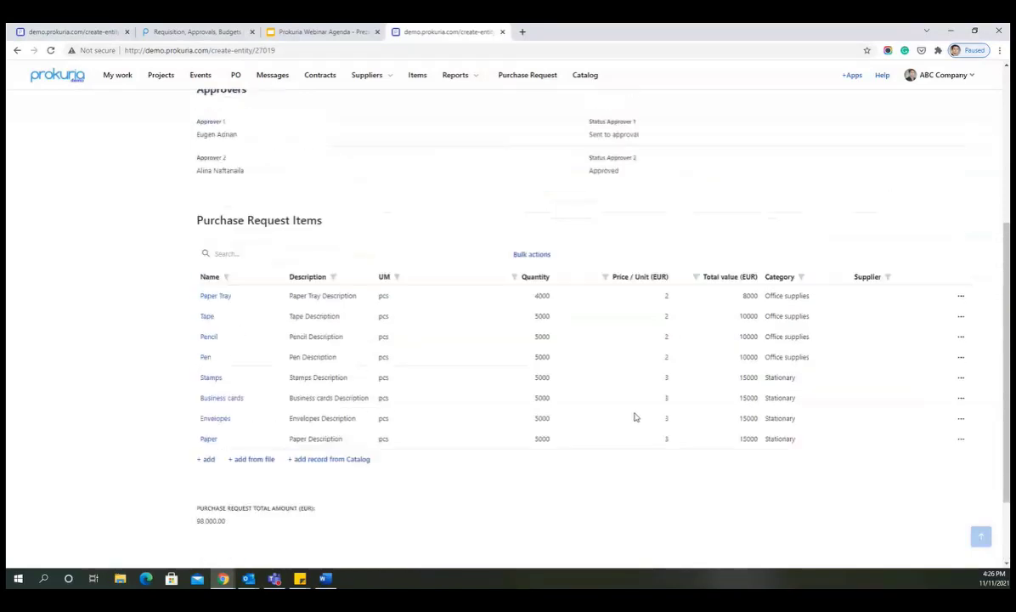
scroll(634, 417, up, 1)
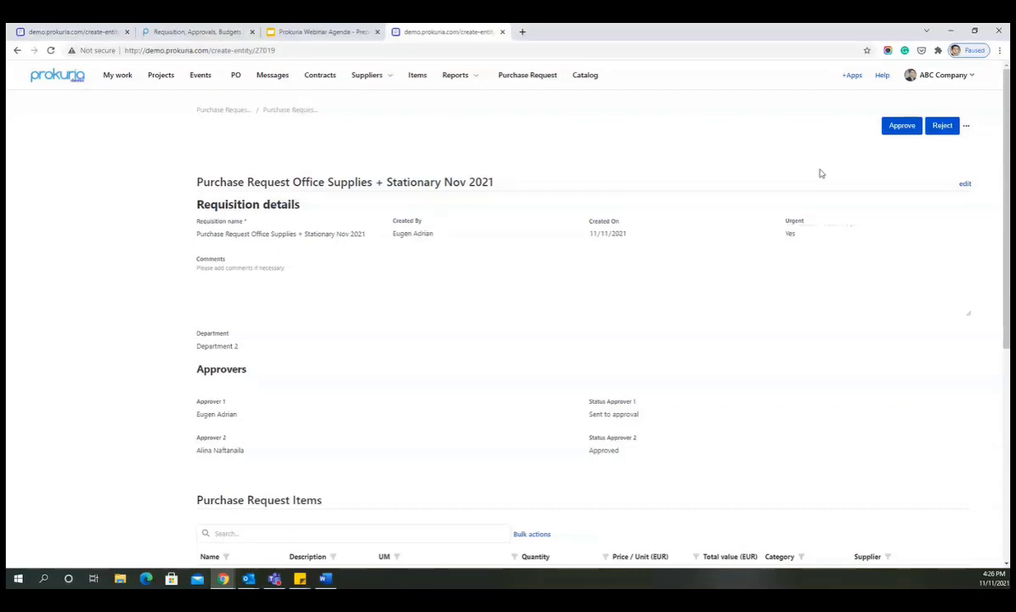
click(902, 127)
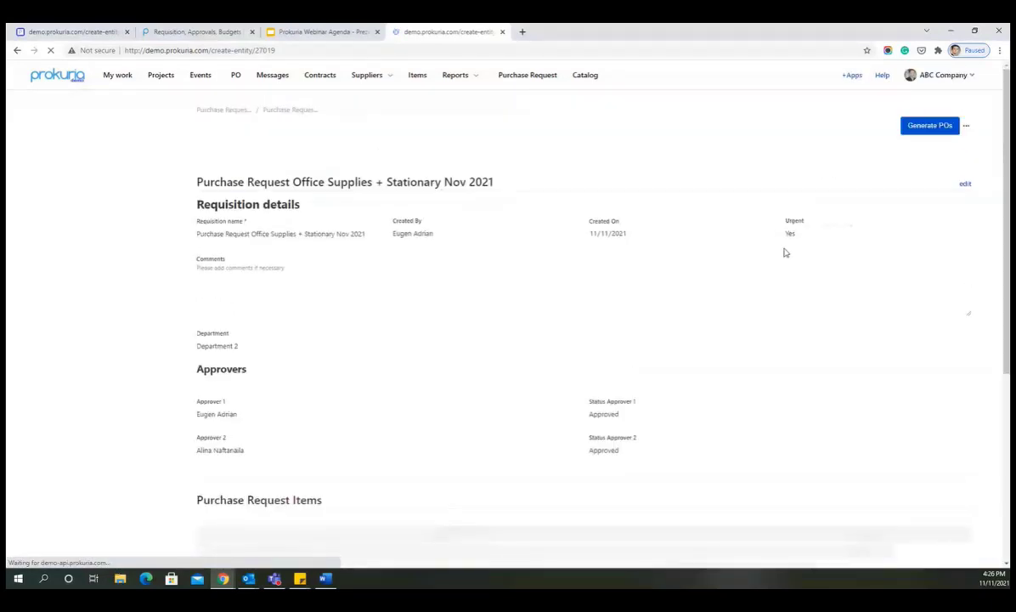
Step: Review both approver statuses, the item list and the Supplier column of the purchase request
scroll(775, 268, down, 1)
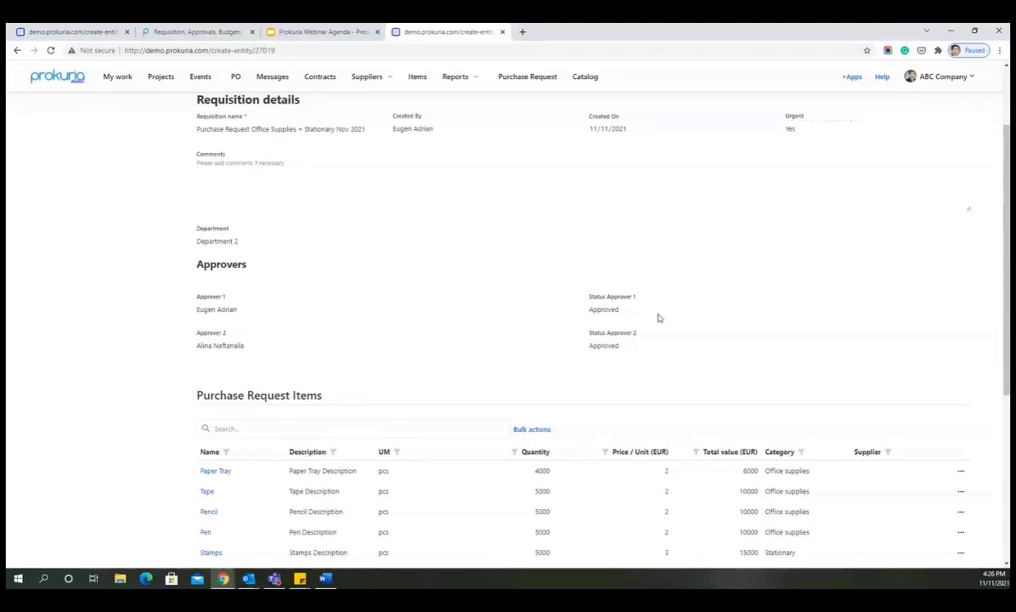
scroll(658, 319, up, 2)
scroll(658, 322, down, 3)
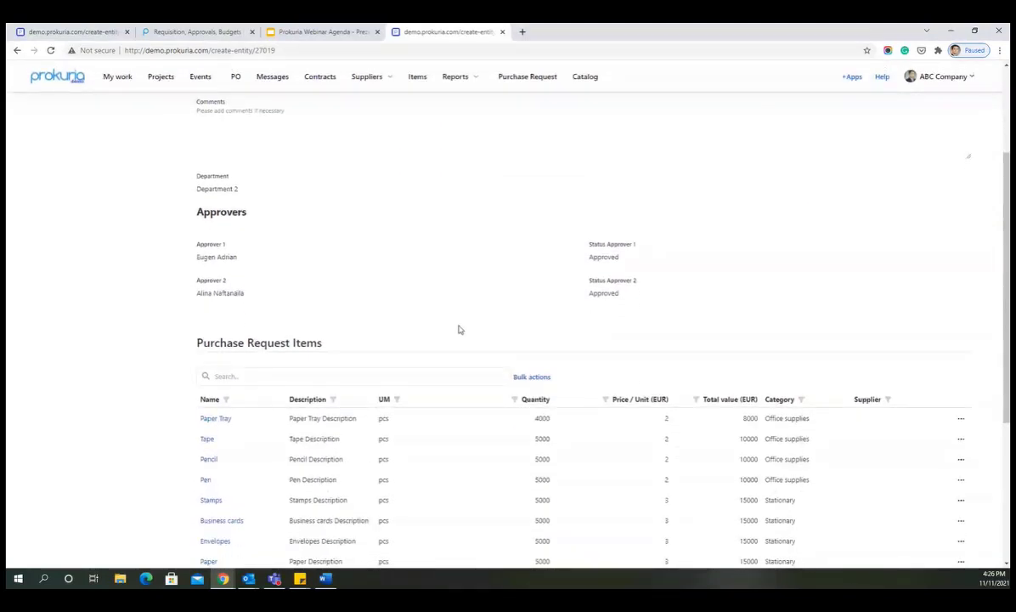
scroll(459, 330, down, 3)
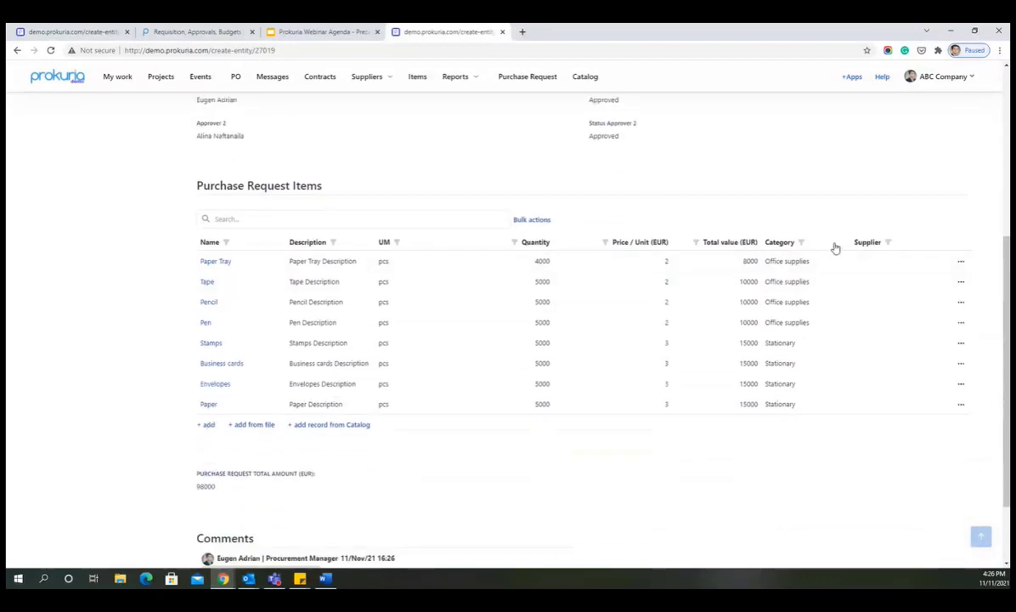
scroll(849, 265, up, 2)
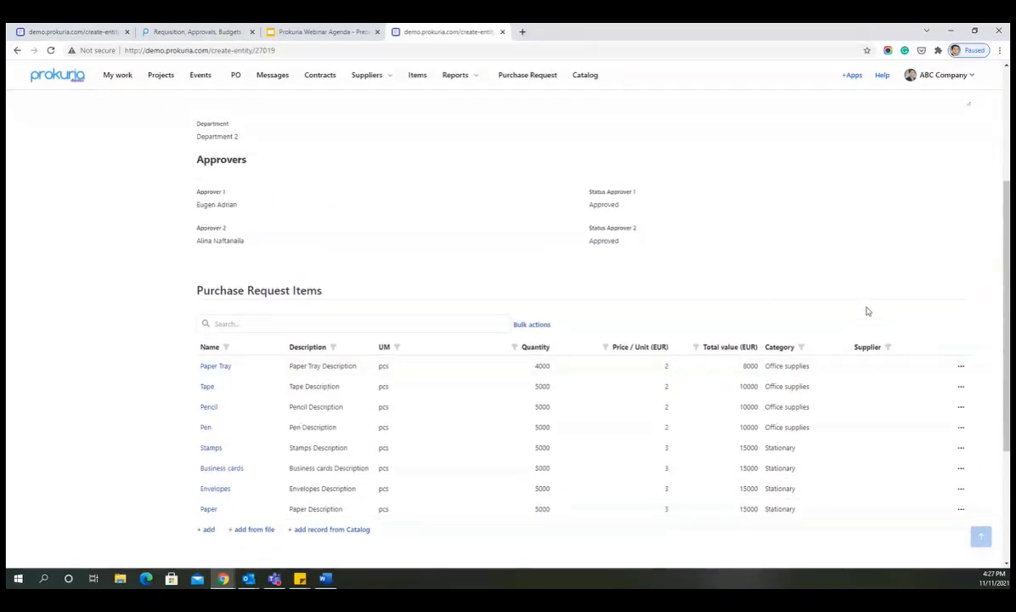
scroll(874, 351, up, 3)
scroll(874, 352, down, 3)
scroll(839, 352, down, 1)
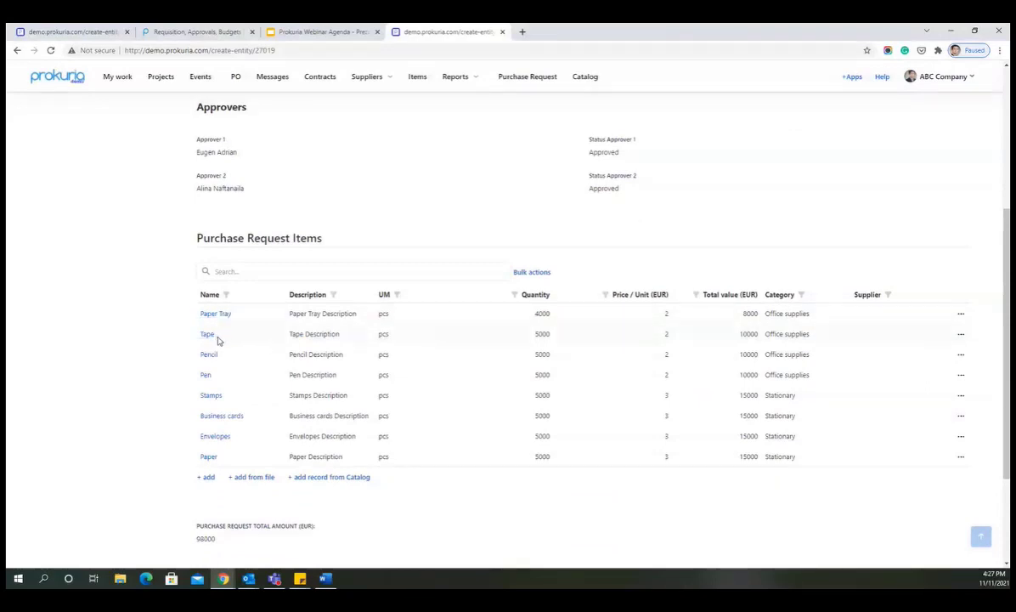
Step: Bulk edit the four Office supplies items (Paper Tray, Tape, Pencil, Pen) to set their Supplier to Test Inc., confirming 4 records
click(530, 271)
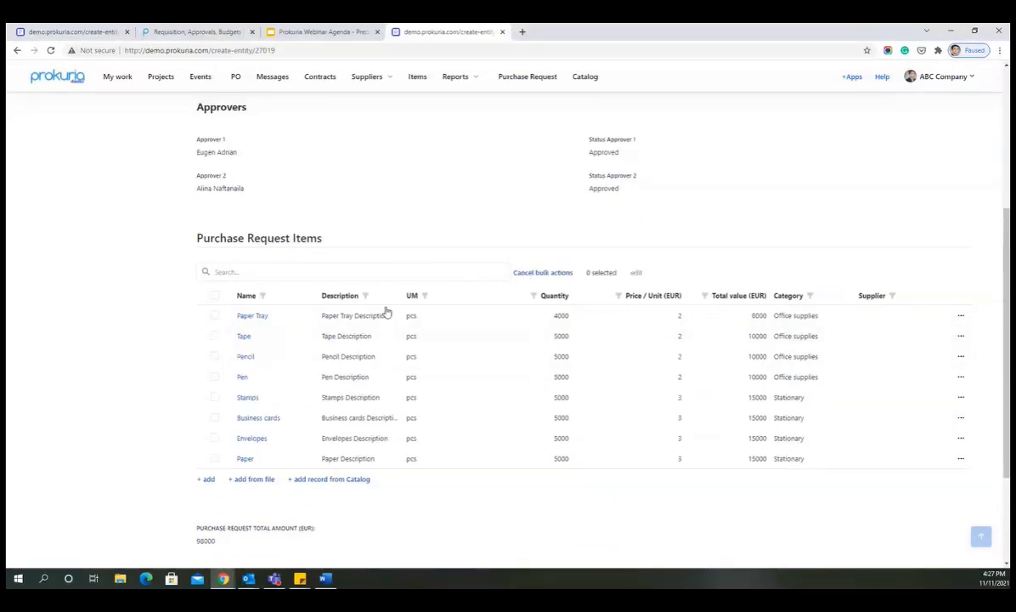
click(216, 318)
click(215, 336)
click(215, 357)
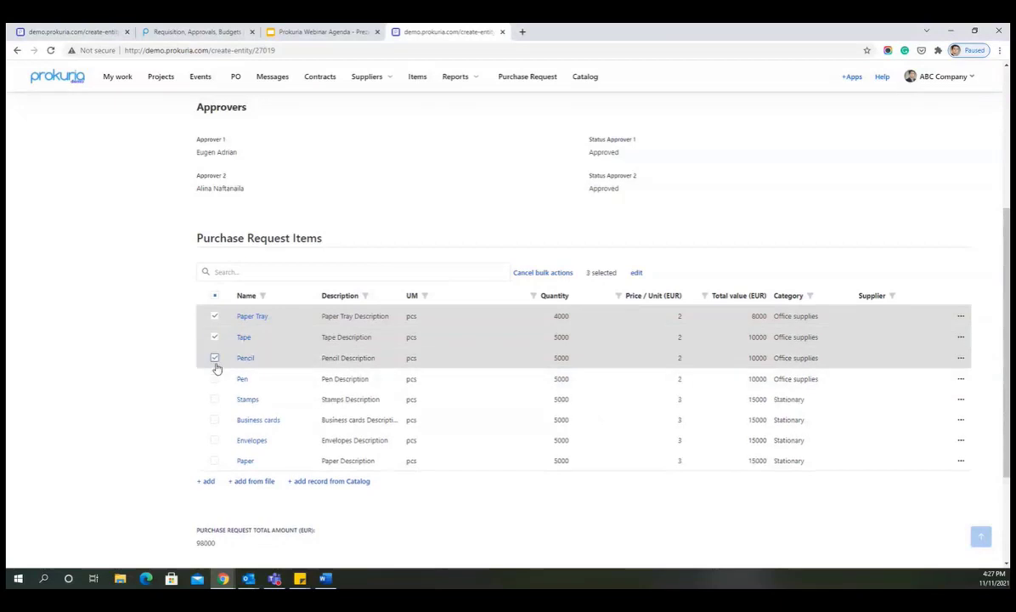
click(215, 377)
click(637, 271)
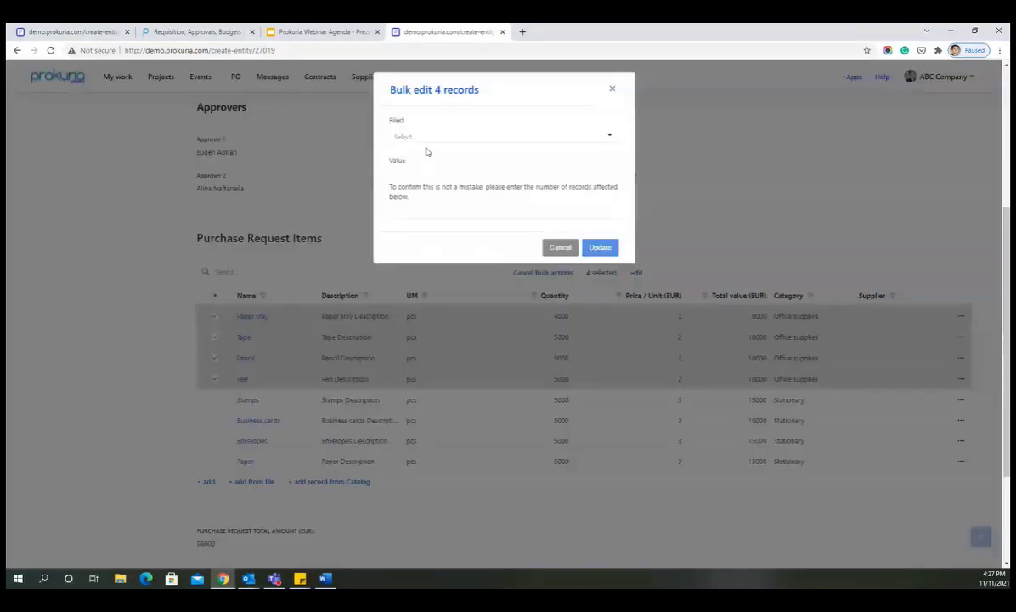
click(408, 136)
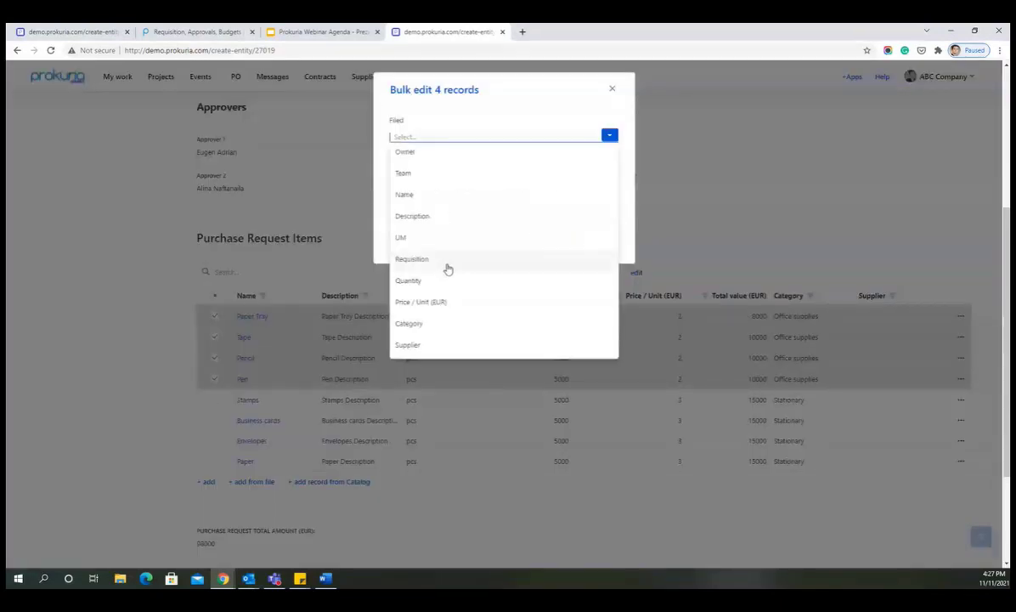
click(424, 346)
click(419, 179)
click(441, 387)
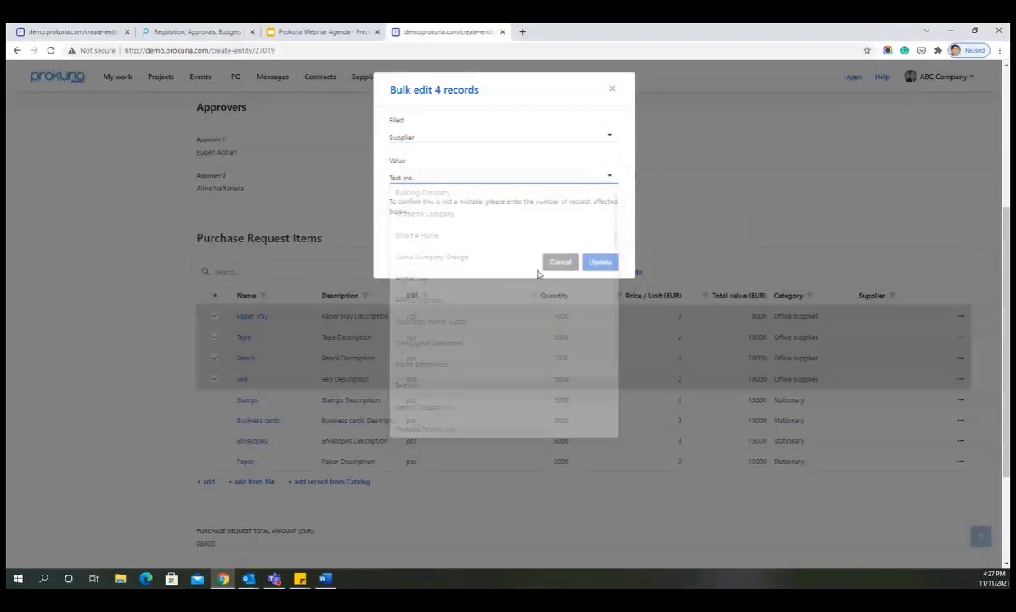
click(486, 226)
text(4)
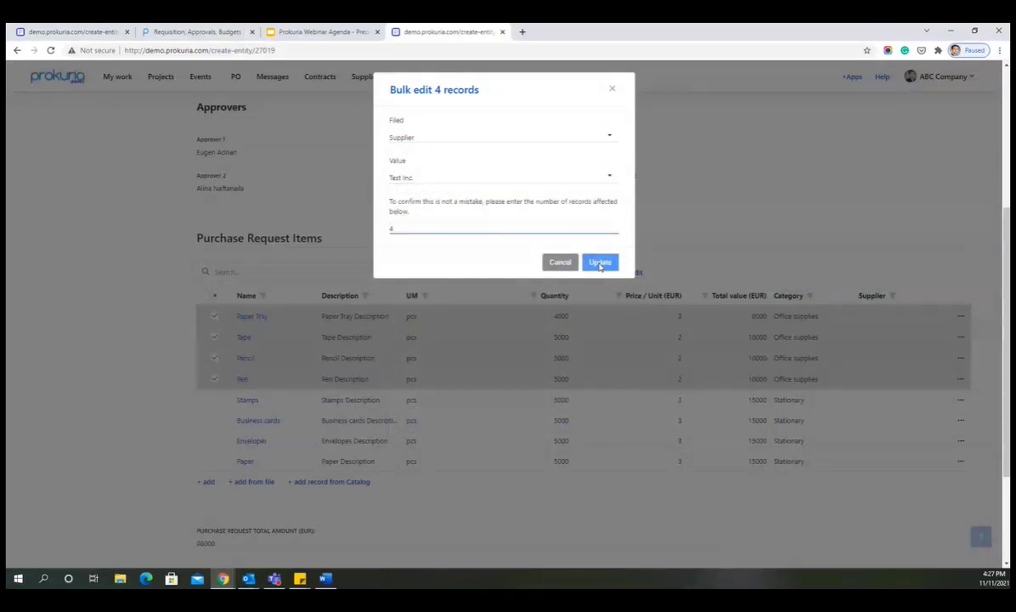
click(600, 264)
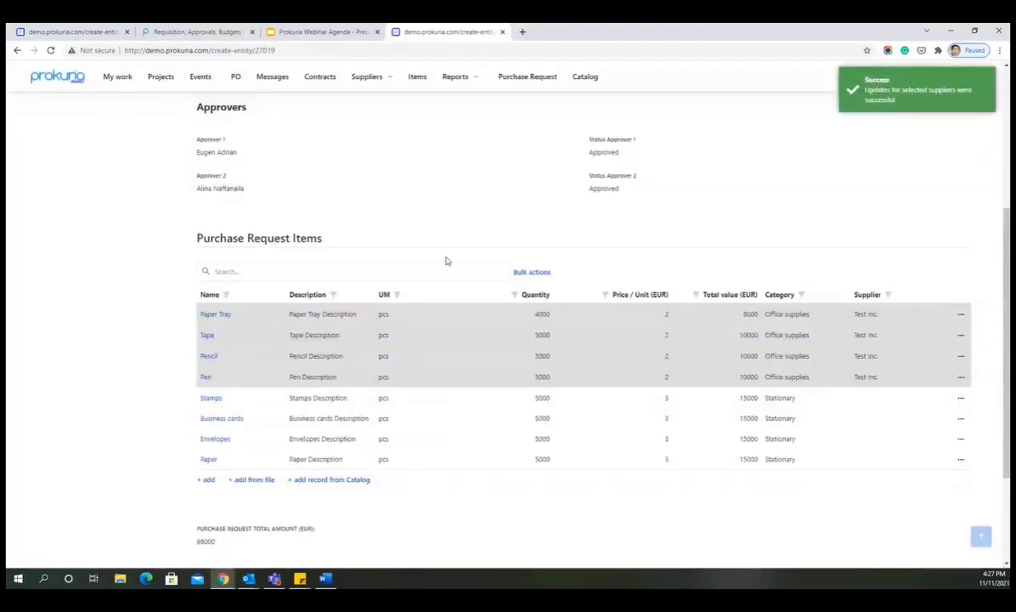
Step: Bulk edit the four Stationary items (Stamps, Business cards, Envelopes, Paper) to set their Supplier to Decofinity Home Supply, confirming 4 records
click(520, 272)
click(214, 398)
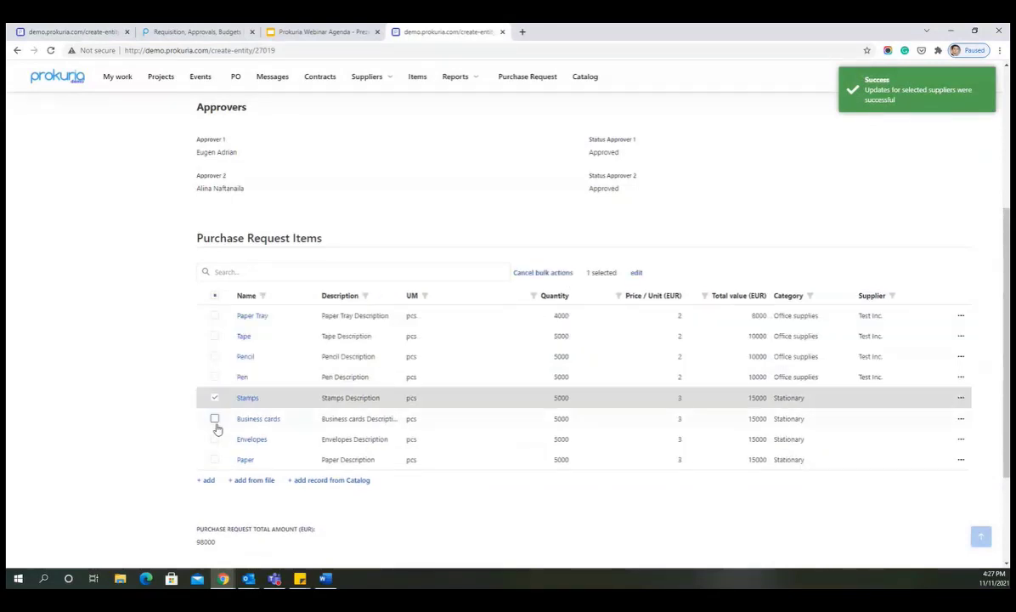
click(214, 418)
click(214, 439)
click(214, 459)
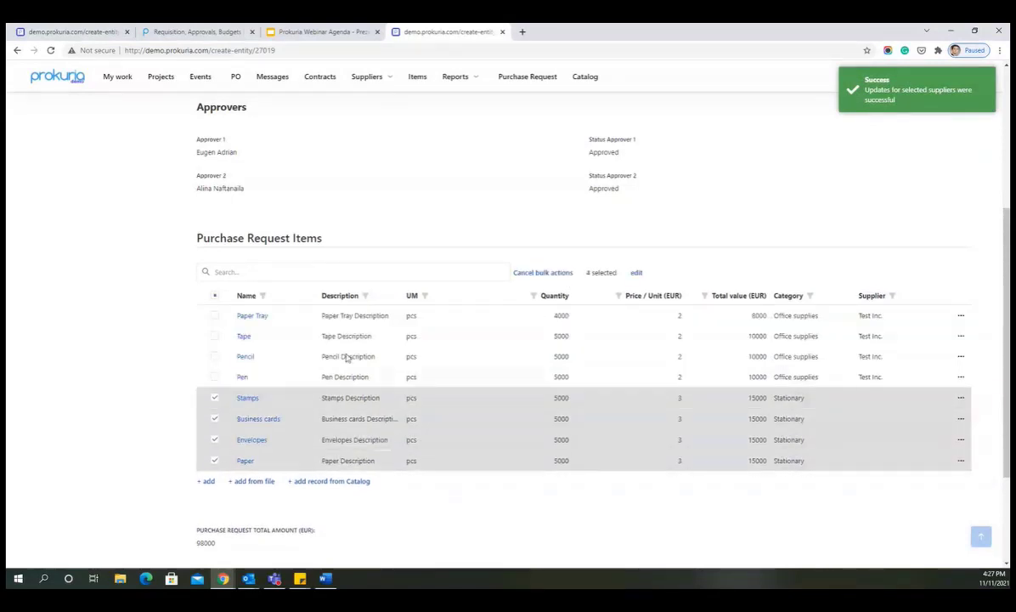
click(637, 273)
click(481, 140)
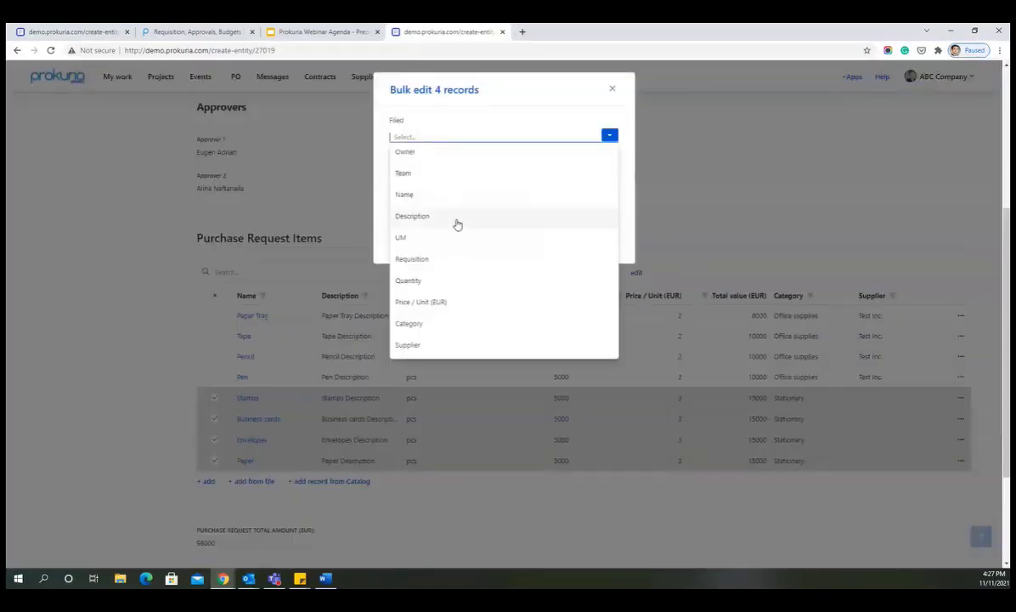
click(443, 346)
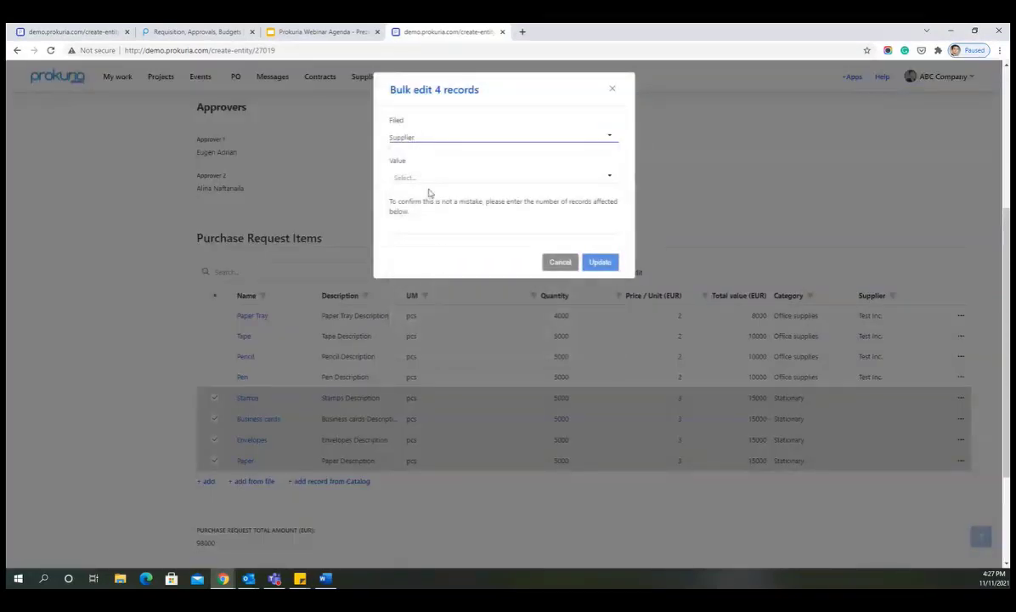
click(432, 178)
click(456, 328)
click(393, 226)
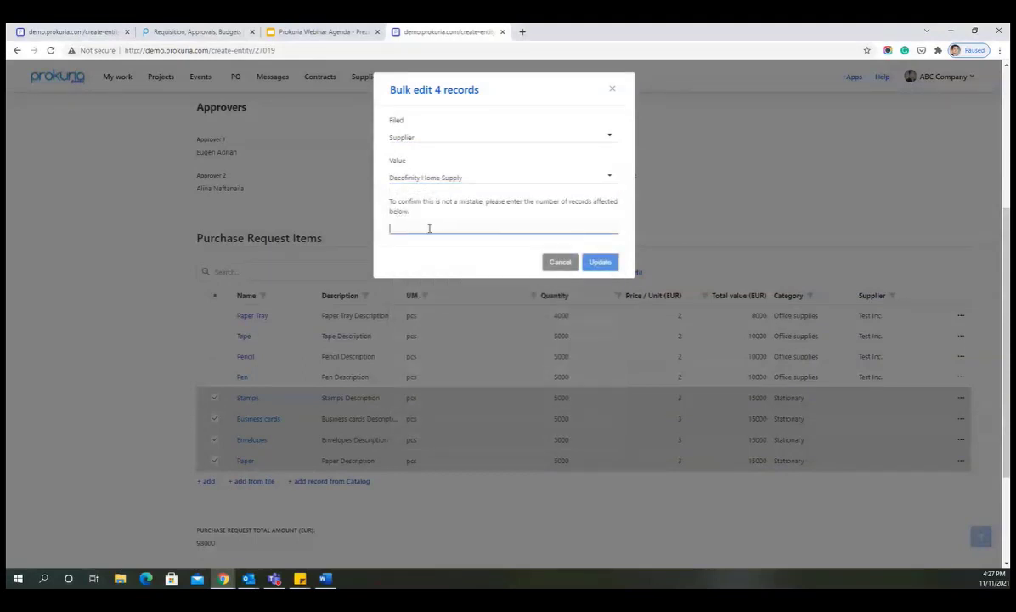
text(4)
click(600, 264)
Step: Check the comment thread on the purchase request and generate its purchase orders
scroll(558, 340, down, 4)
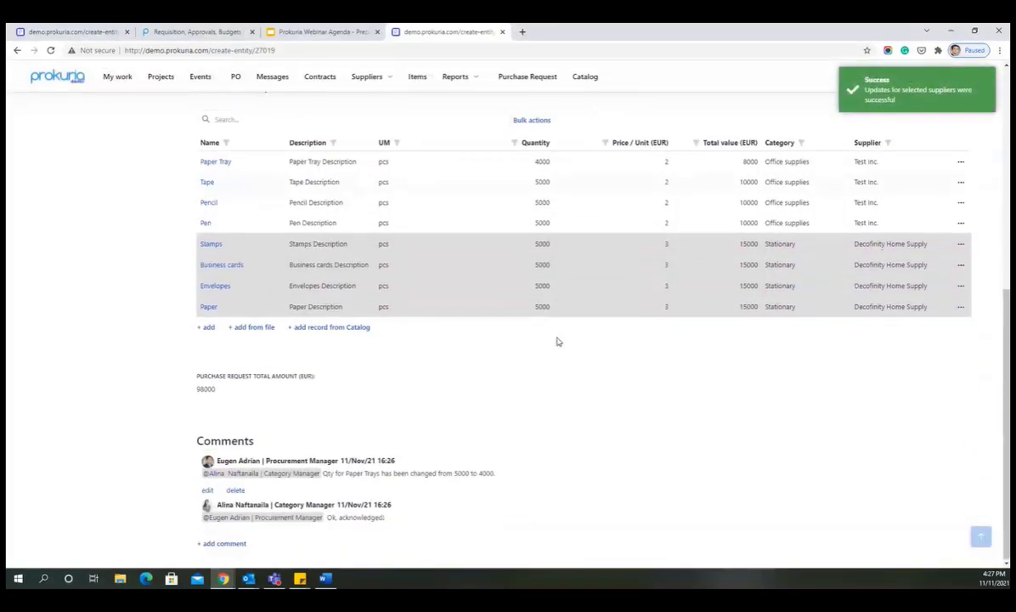
drag(221, 439, 308, 444)
click(310, 443)
drag(225, 516, 389, 519)
click(390, 519)
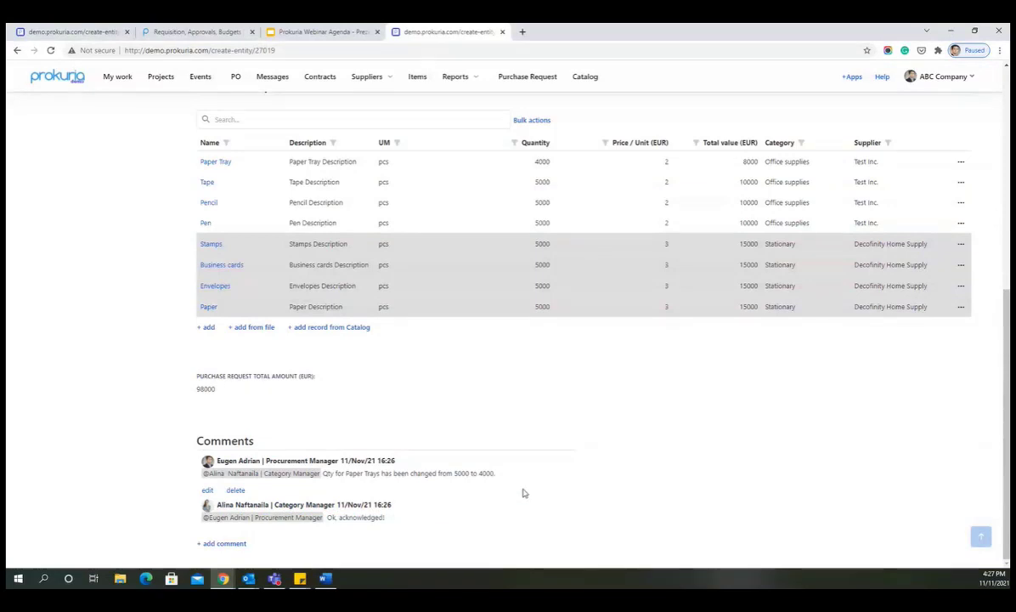
scroll(531, 493, up, 2)
scroll(531, 493, up, 5)
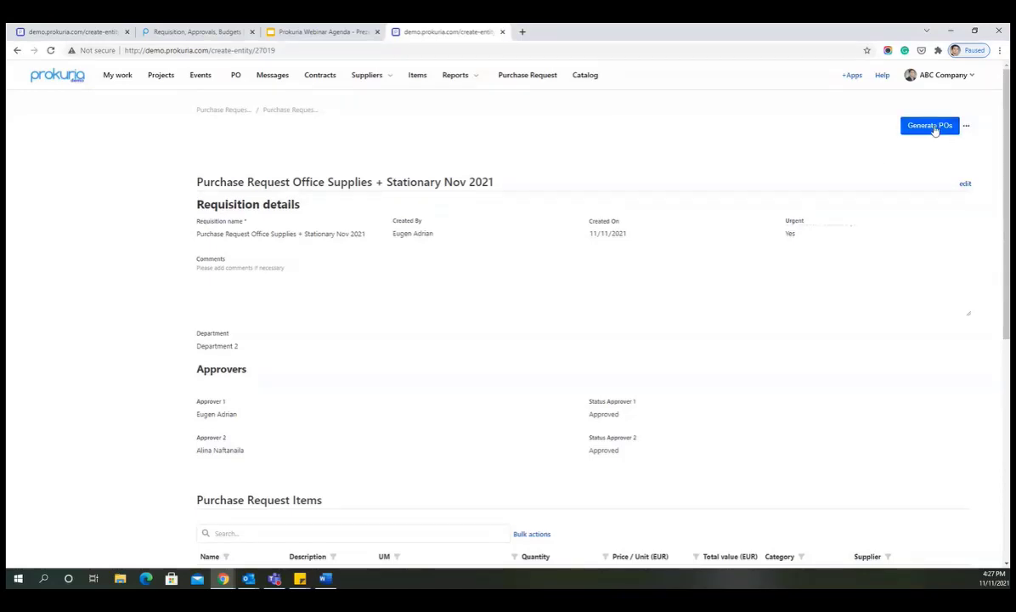
click(933, 128)
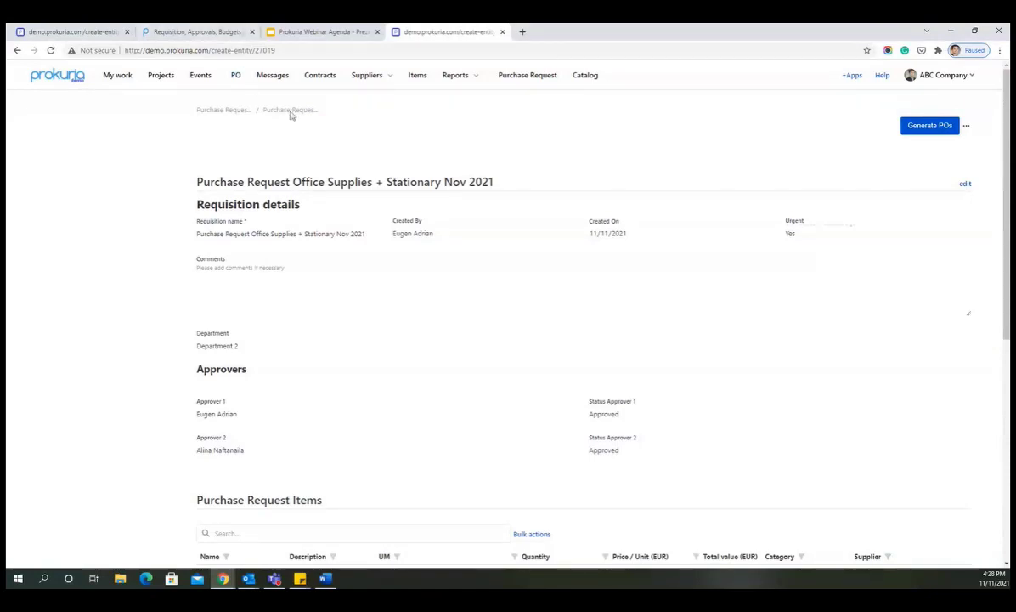
Step: Open the draft purchase order "PO - Office Supplies - Nov 2021" and review its summary, audit log, items and invoices
click(238, 78)
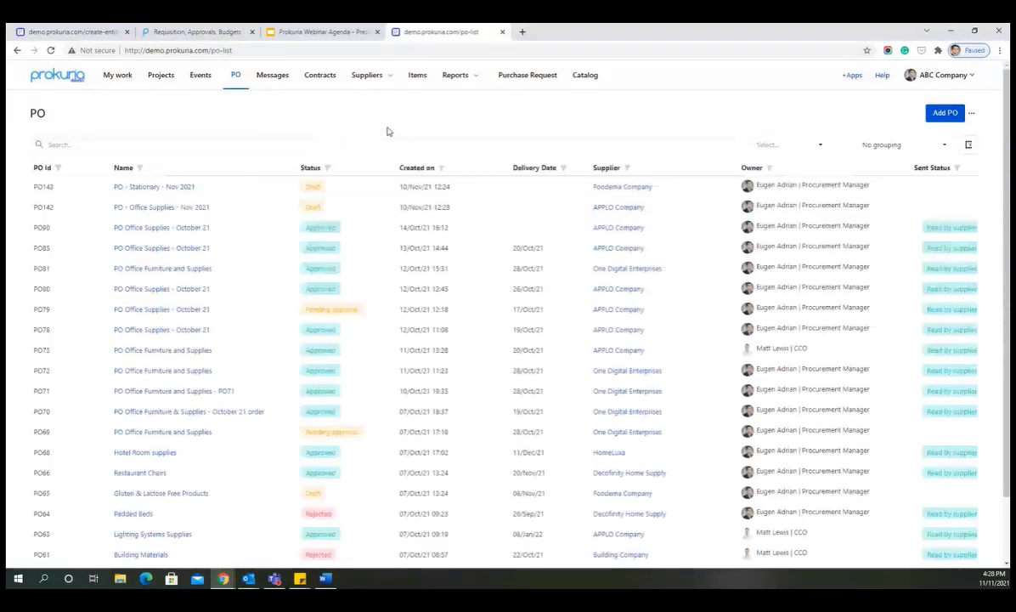
click(169, 209)
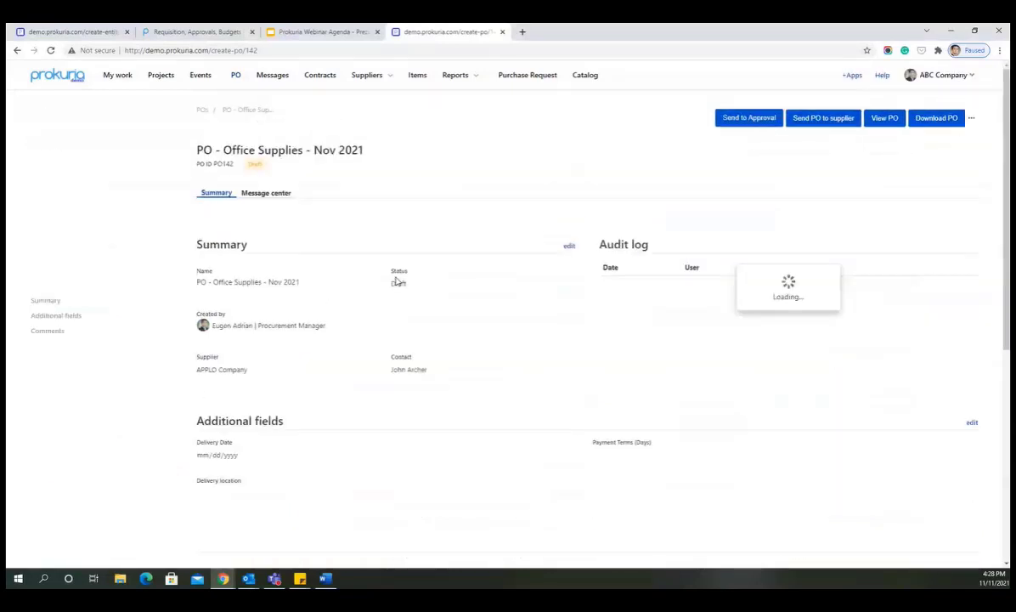
scroll(397, 282, down, 1)
scroll(397, 282, down, 2)
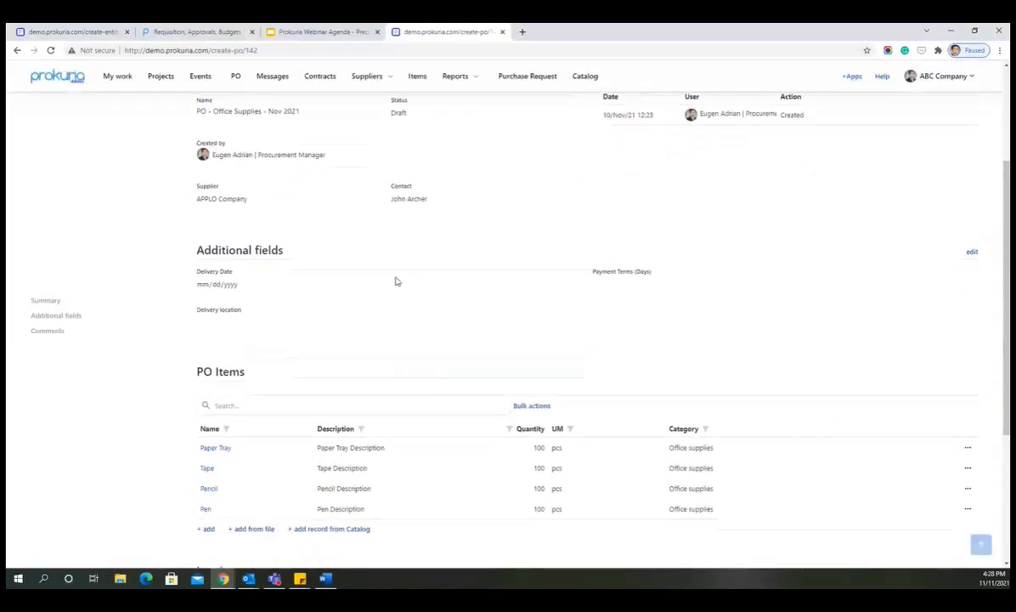
scroll(514, 231, down, 2)
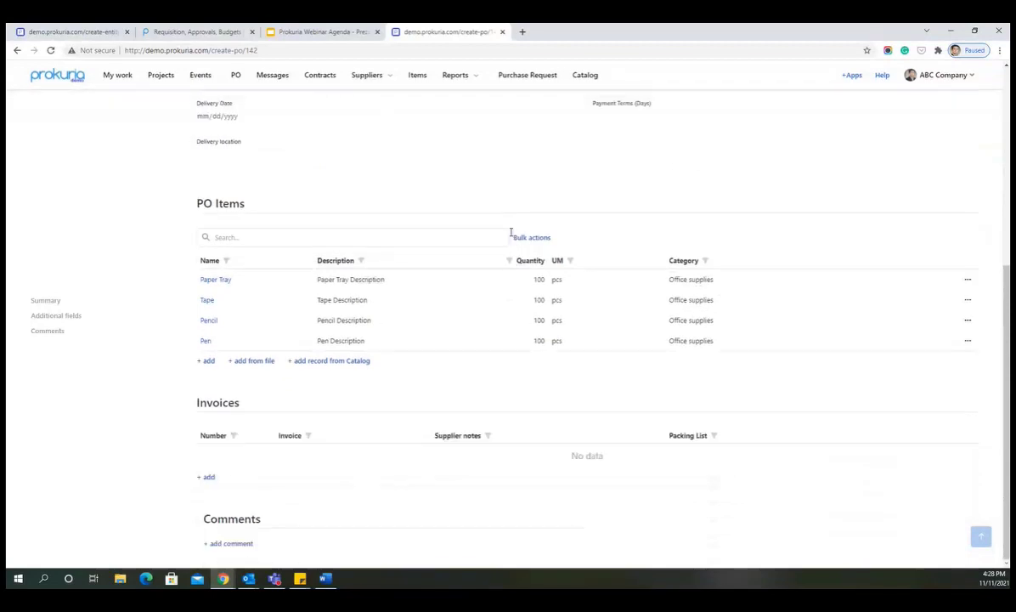
scroll(408, 395, up, 3)
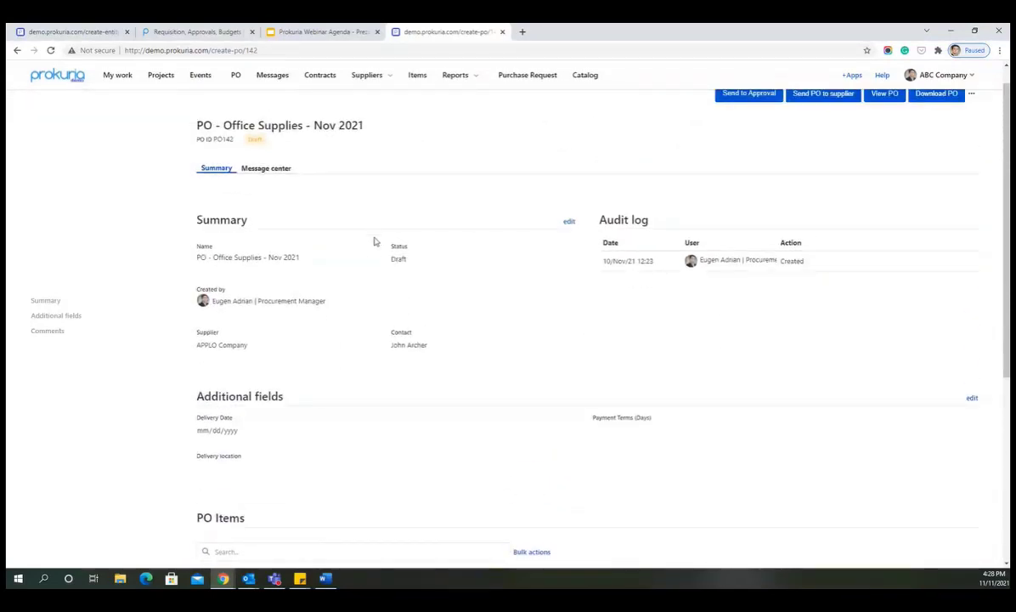
scroll(375, 239, up, 1)
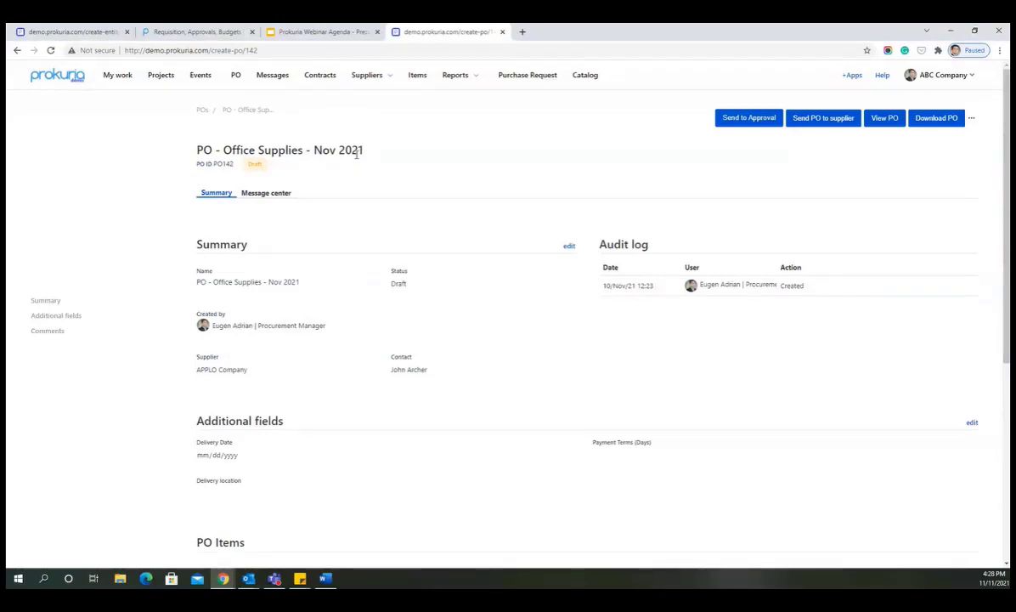
Step: Switch to the webinar presentation and advance it to the Q & A Session slide
click(336, 31)
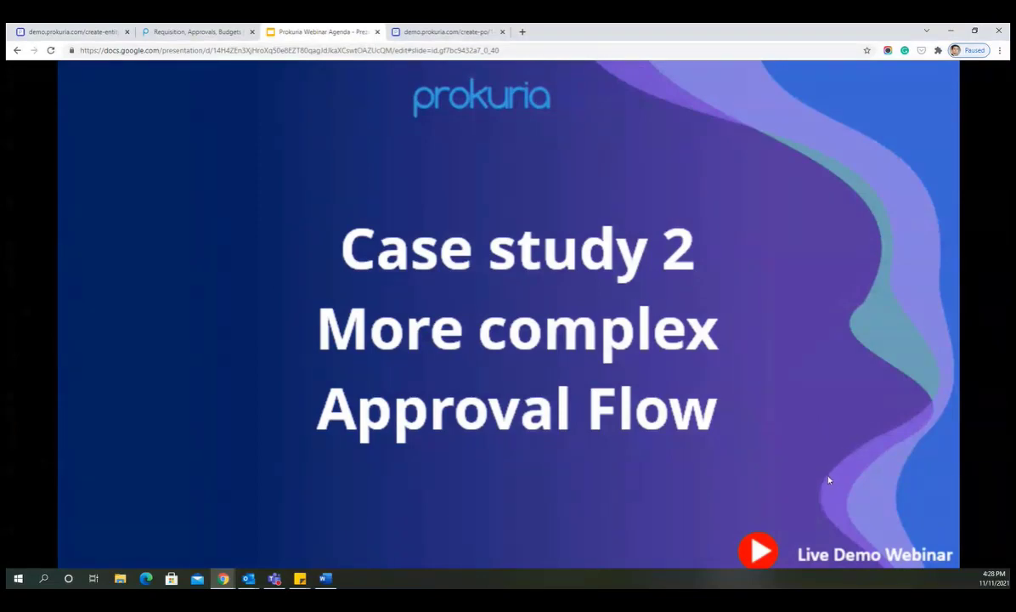
key(Right)
key(alt+Tab)
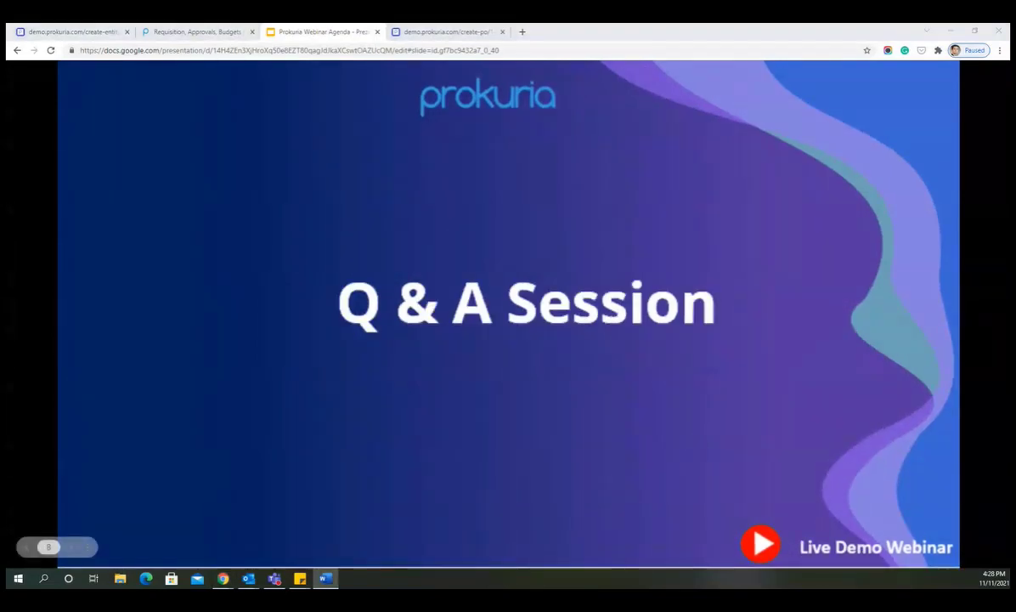
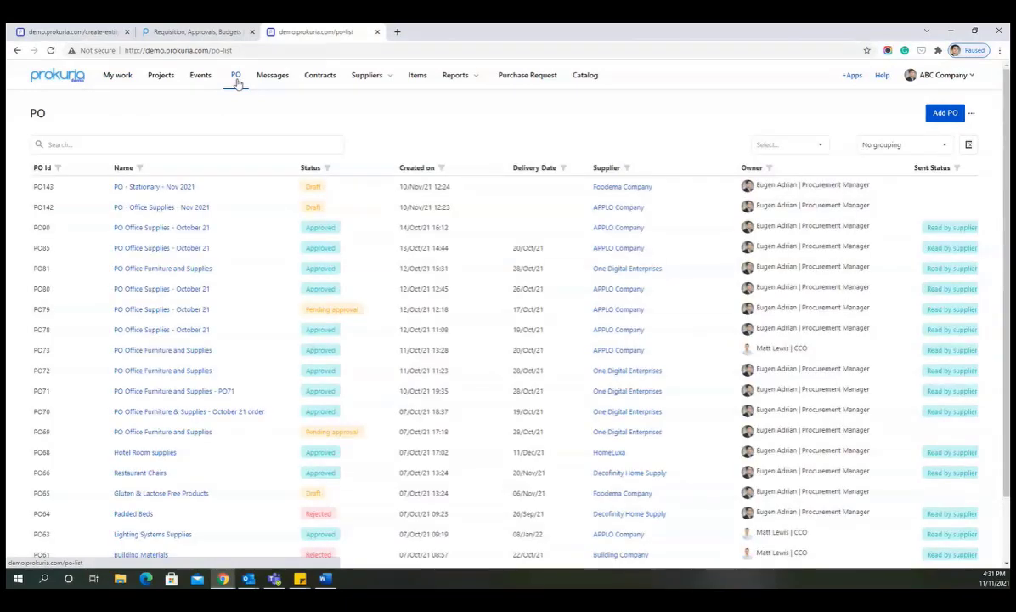
Step: Open the approved "PO Office Supplies - October 21" created 12/Oct/21 11:08, check its details and send it to the supplier
click(187, 331)
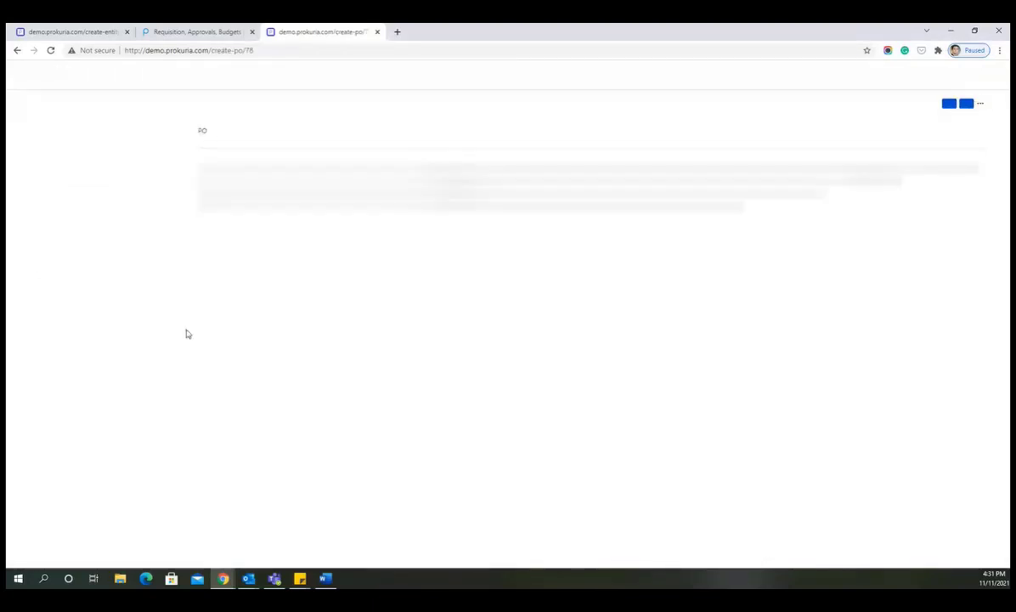
scroll(386, 342, down, 2)
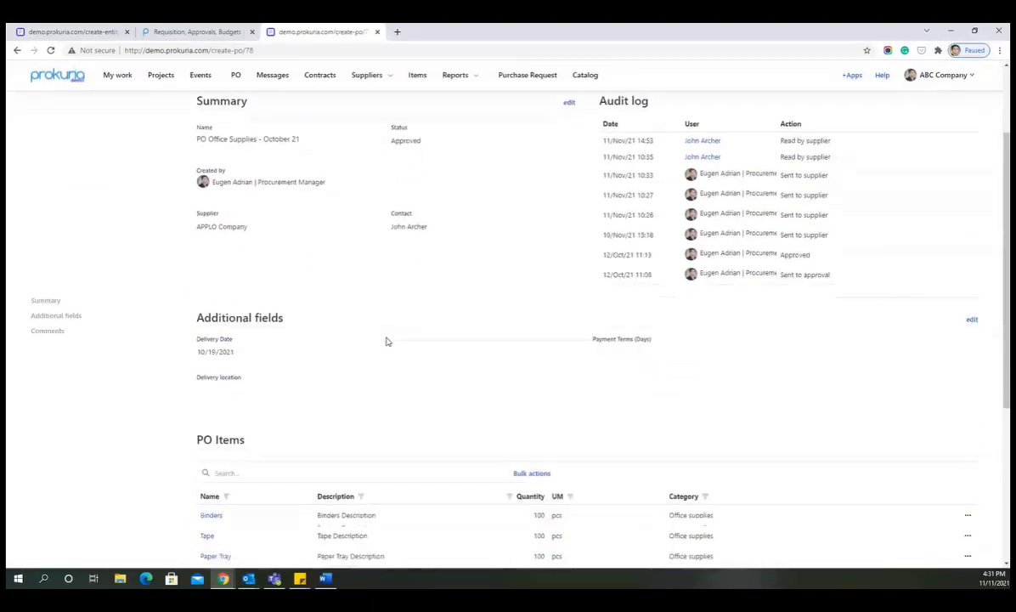
scroll(442, 361, down, 2)
scroll(634, 401, up, 4)
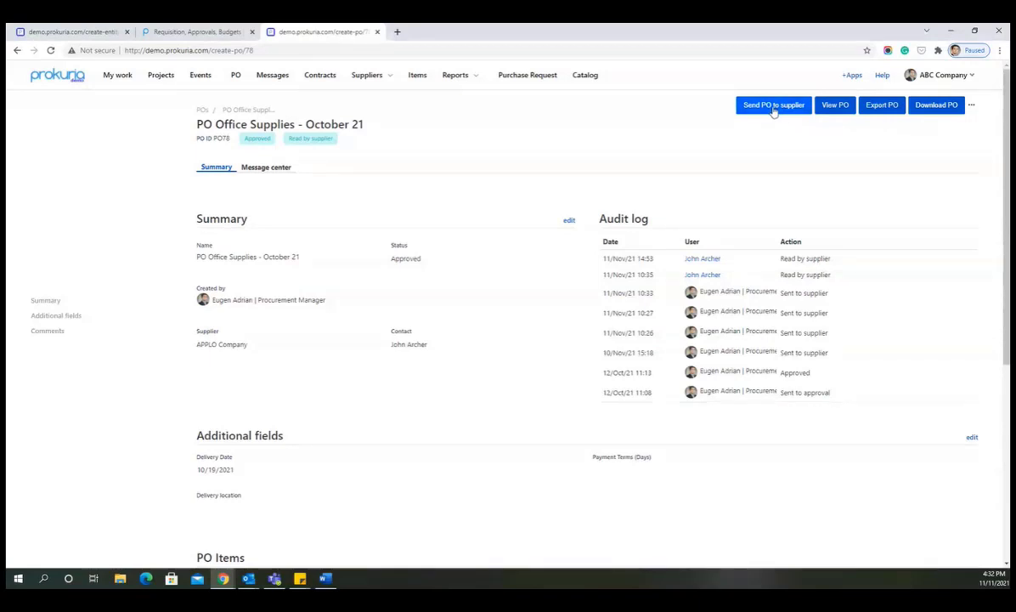
click(773, 109)
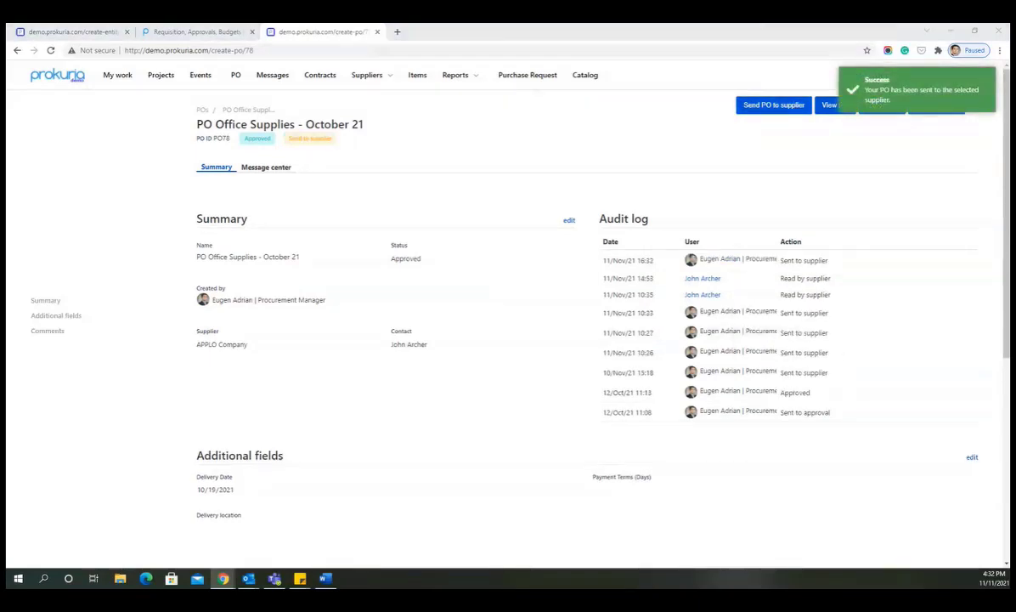
Step: Switch to the supplier's PO invitation e-mail in Outlook, open its PO link and review the supplier view's summary, items and invoices
key(alt+Tab)
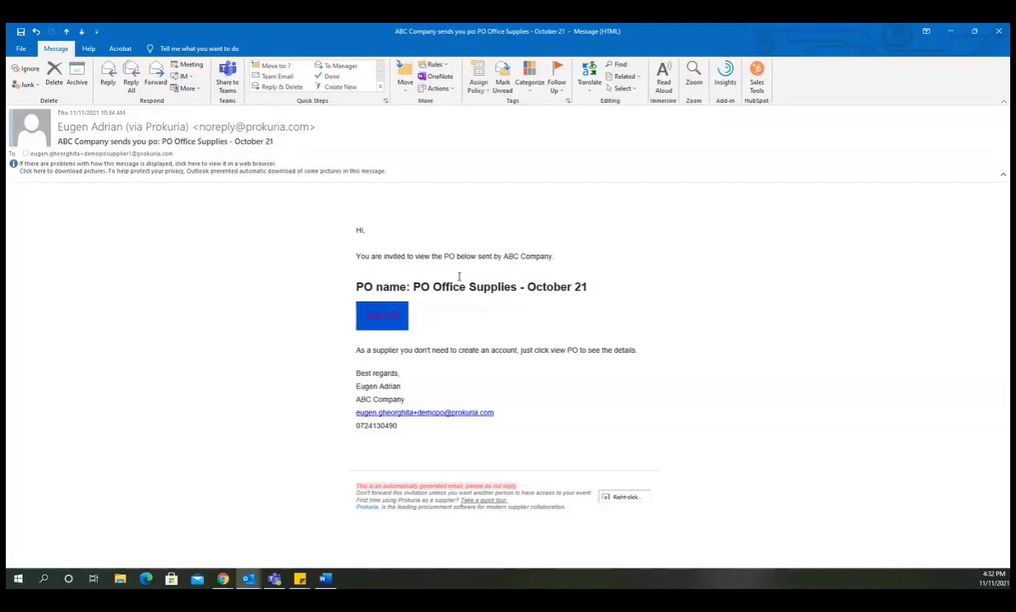
click(380, 323)
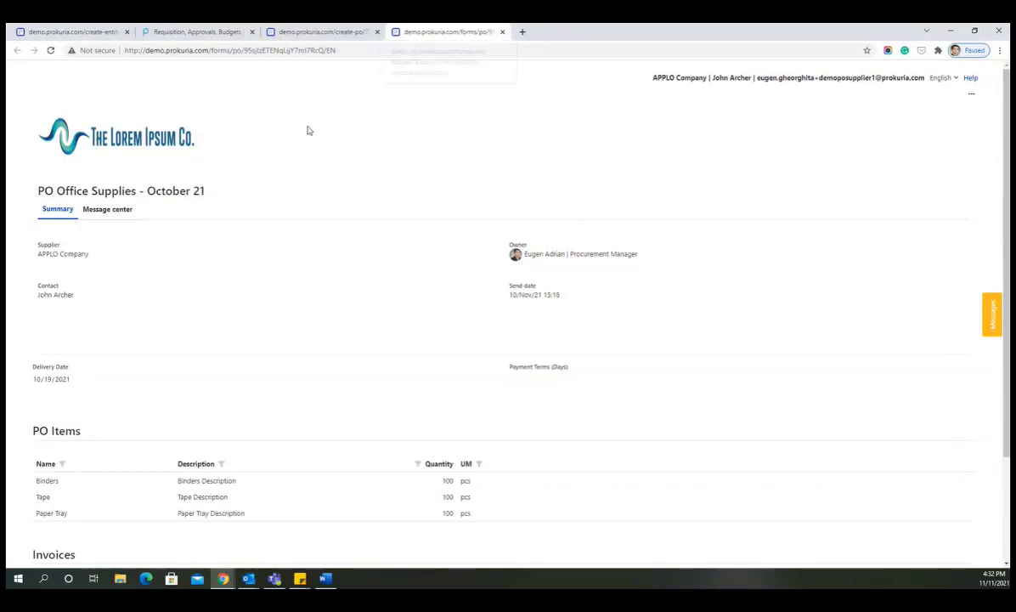
scroll(484, 274, down, 1)
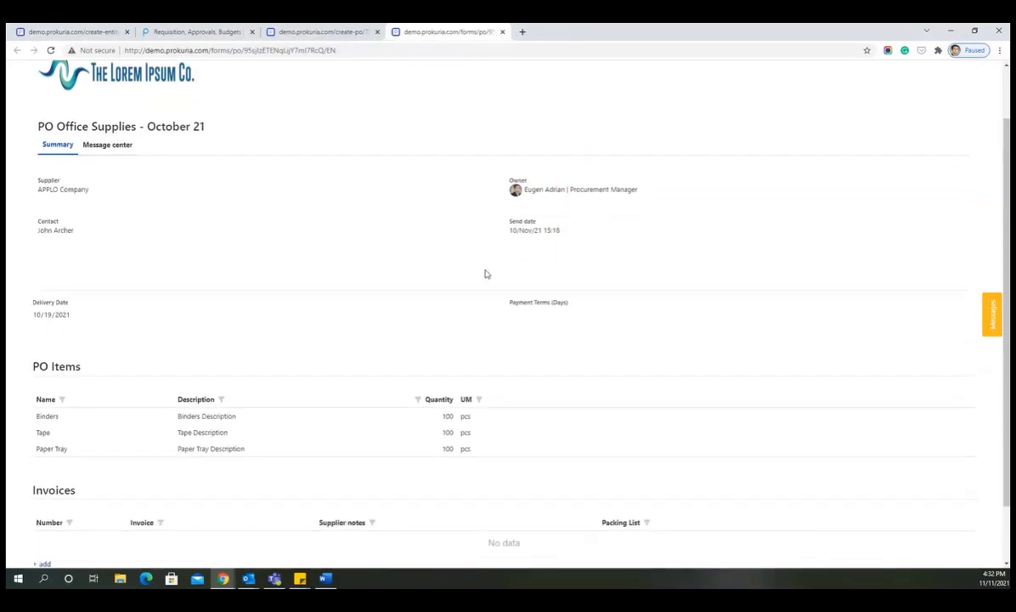
scroll(485, 322, up, 1)
scroll(485, 334, down, 2)
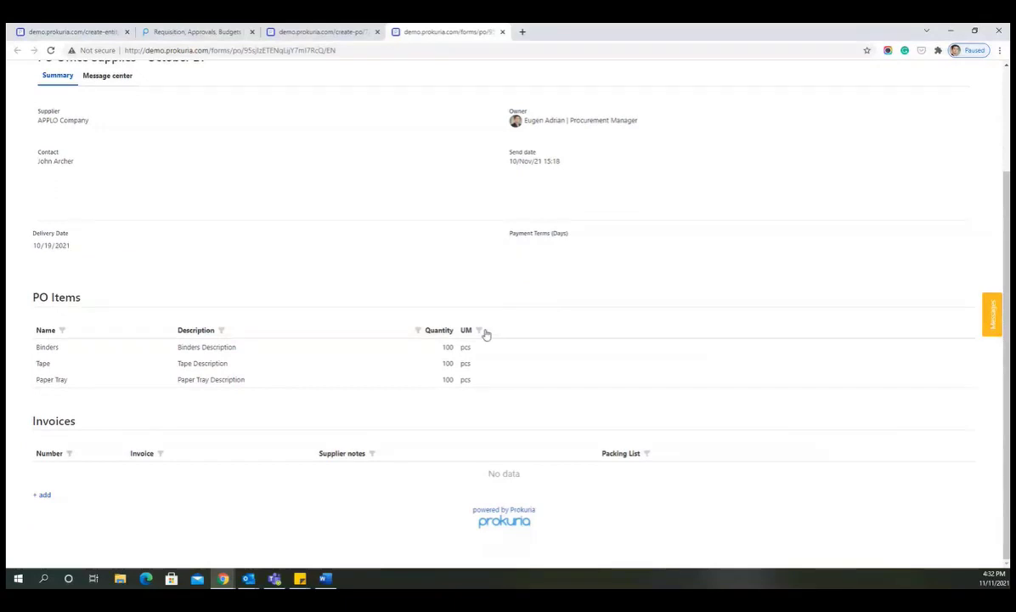
scroll(474, 363, up, 2)
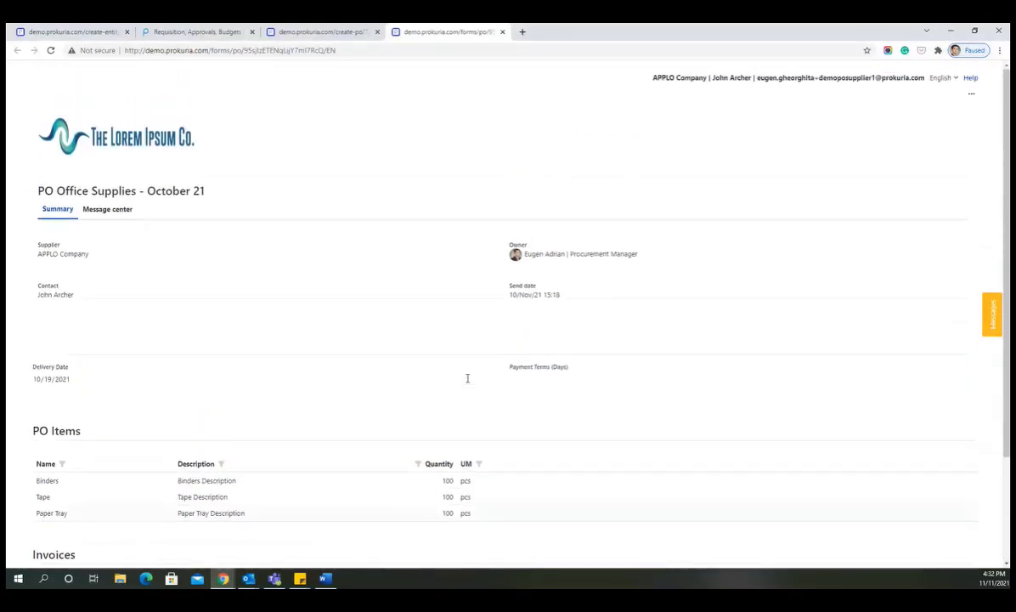
scroll(465, 379, down, 2)
scroll(465, 379, up, 2)
Step: Send a message with the subject "Quantities not available." from the Message center of the supplier's purchase order view
click(115, 208)
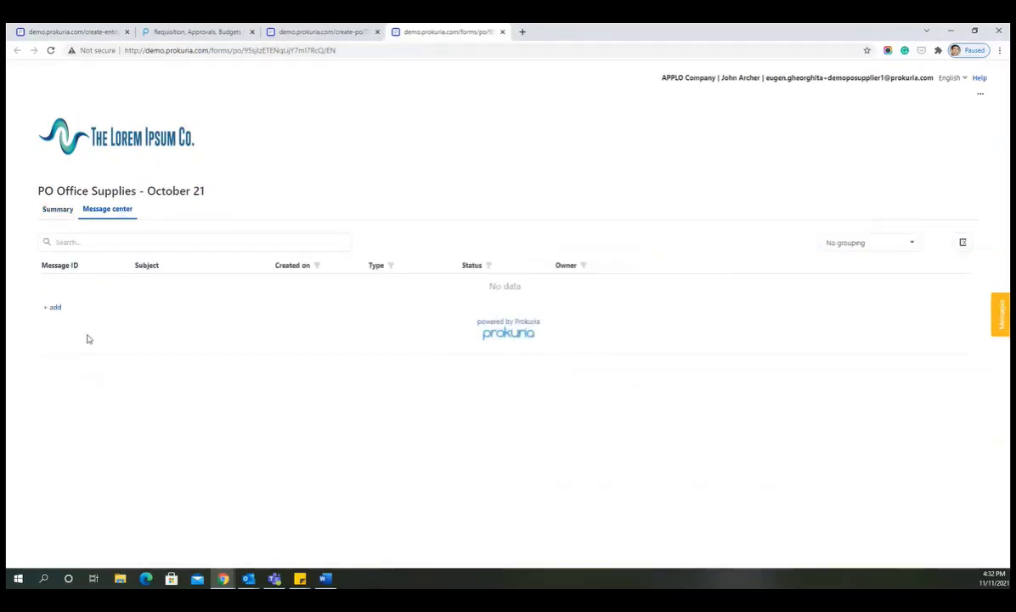
click(54, 307)
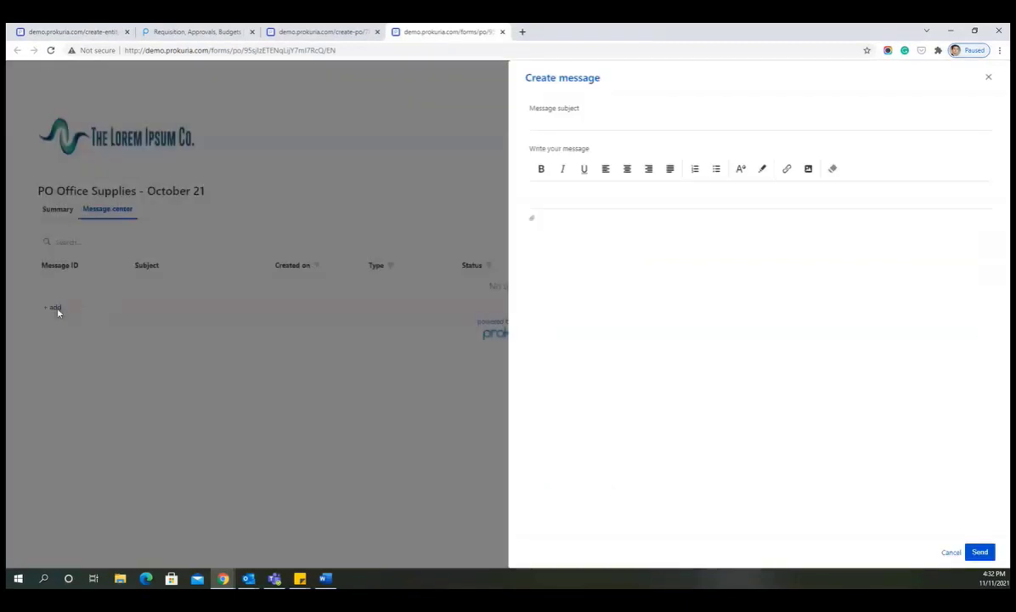
click(563, 124)
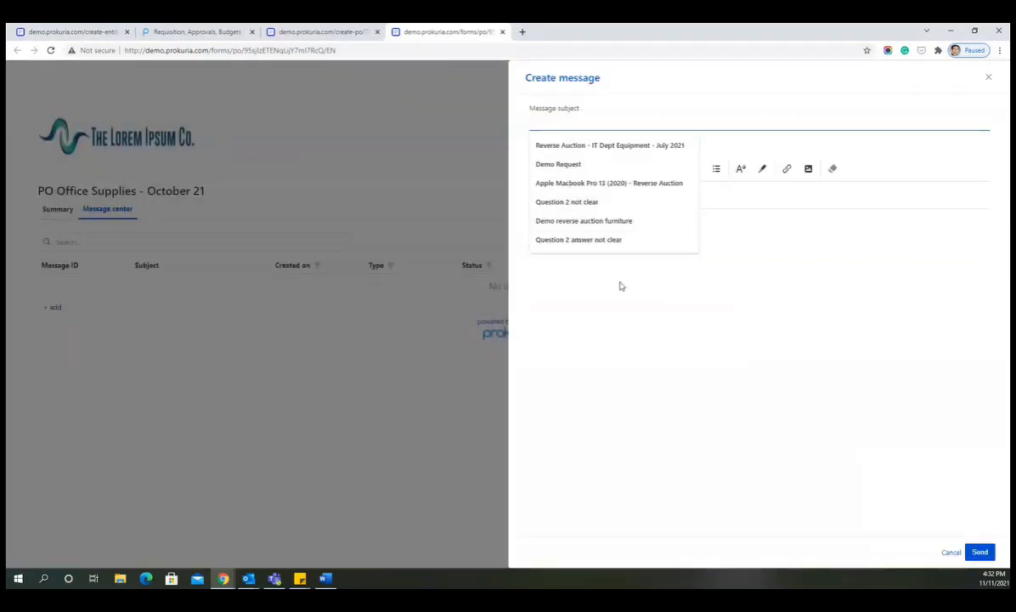
text(Quantit)
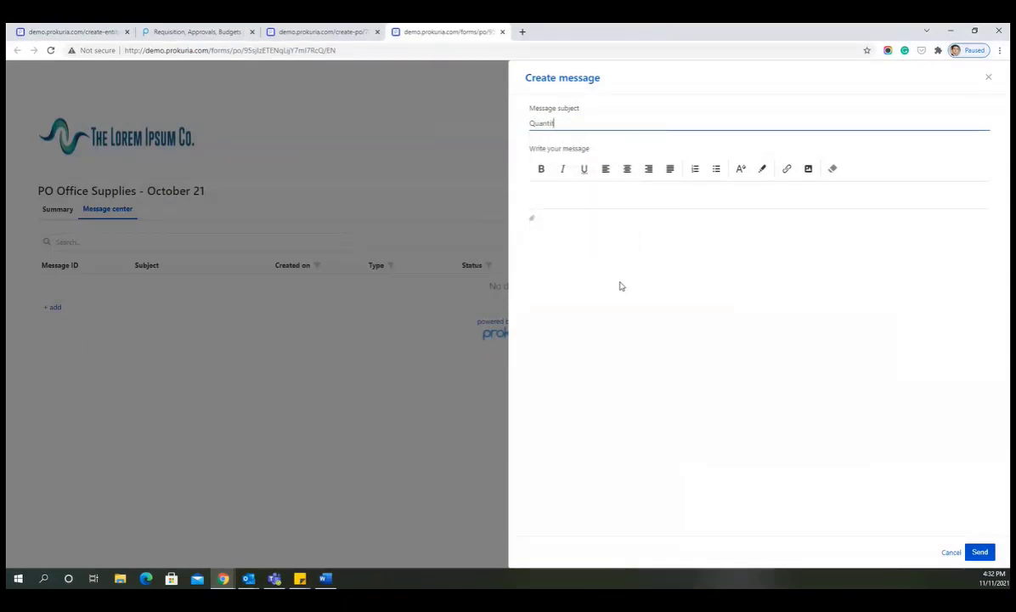
text(ies not available.)
click(681, 196)
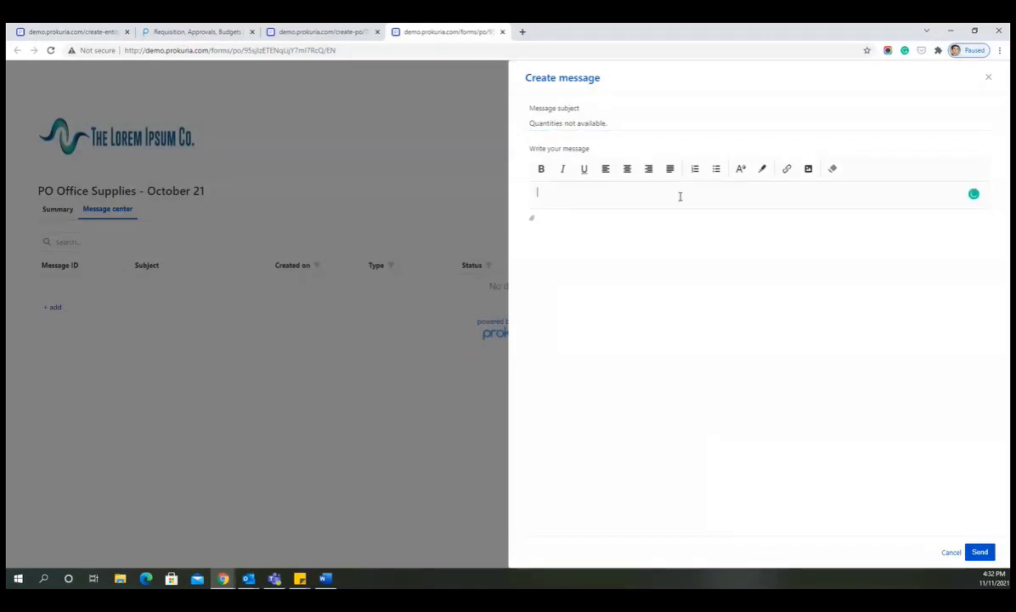
click(980, 553)
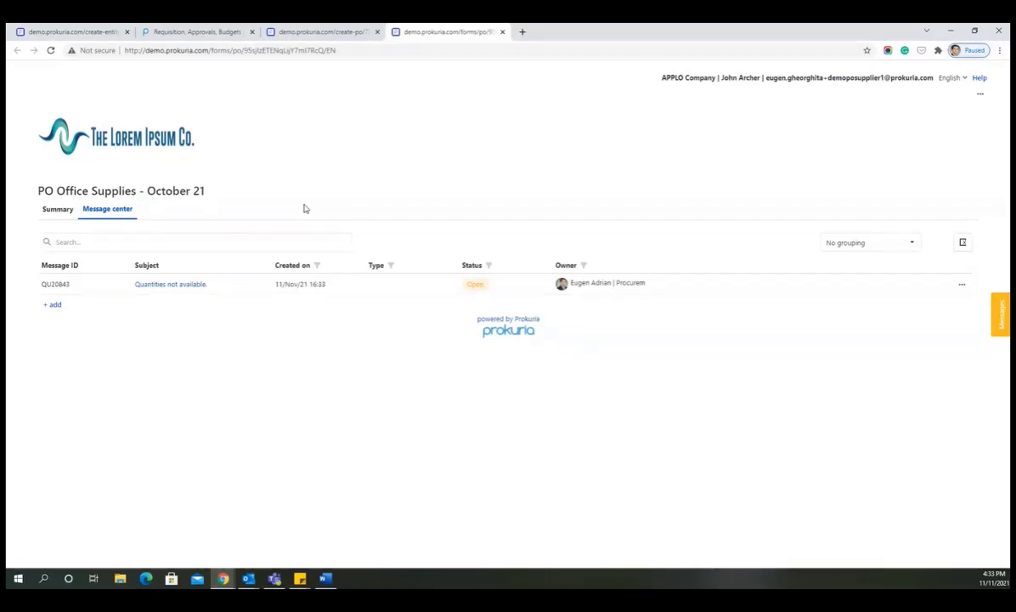
Step: Add an invoice record to the supplier's purchase order with number 101 and attach PARKSON GRAPHICS REVISED QUOTATION.pdf as the invoice
click(58, 210)
scroll(356, 417, down, 3)
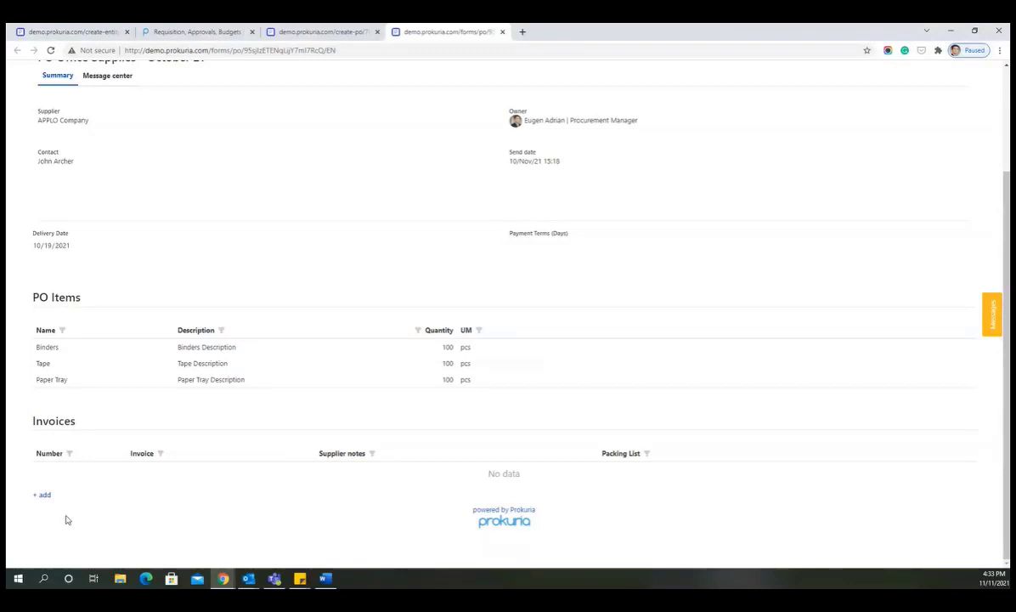
scroll(197, 444, up, 3)
scroll(199, 442, down, 2)
scroll(198, 443, down, 1)
click(48, 496)
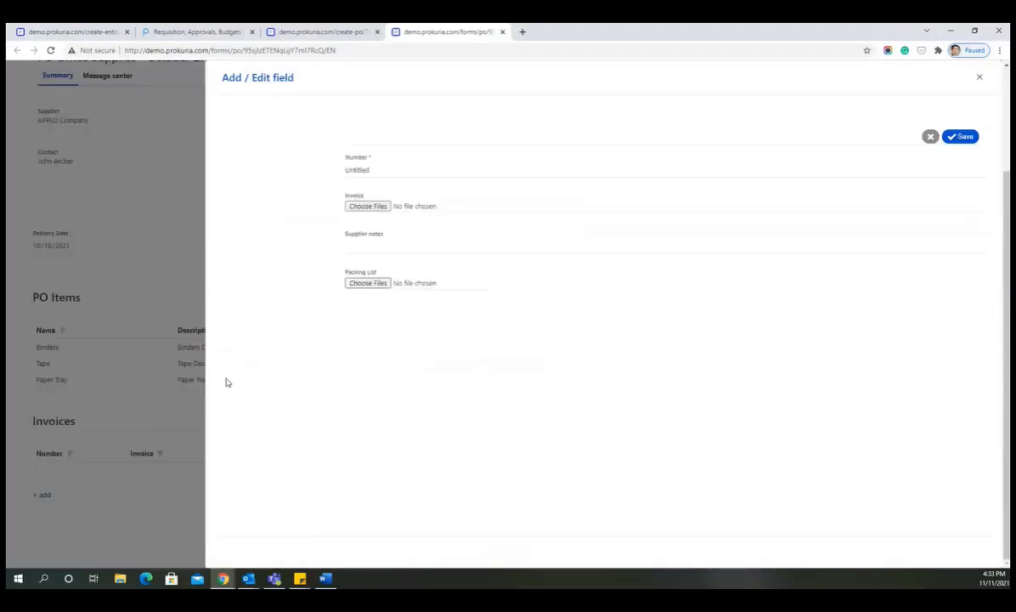
drag(377, 171, 331, 174)
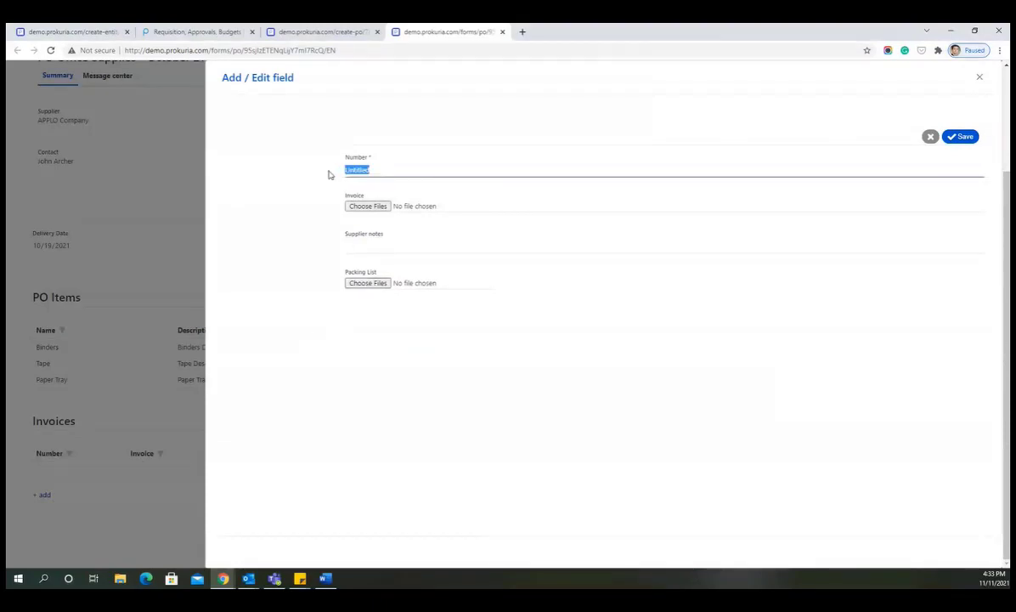
text(101)
click(368, 206)
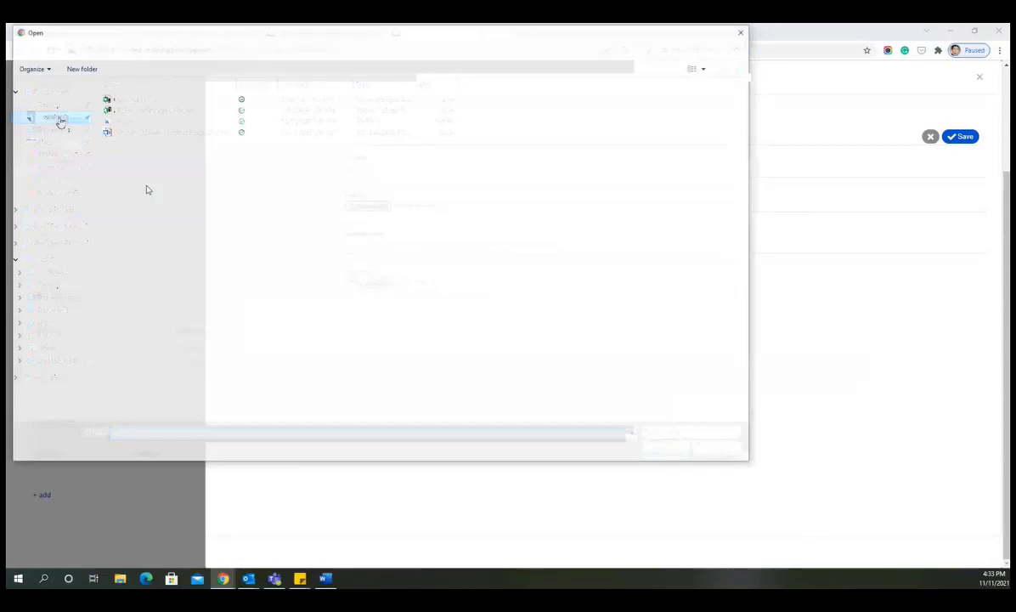
double_click(192, 331)
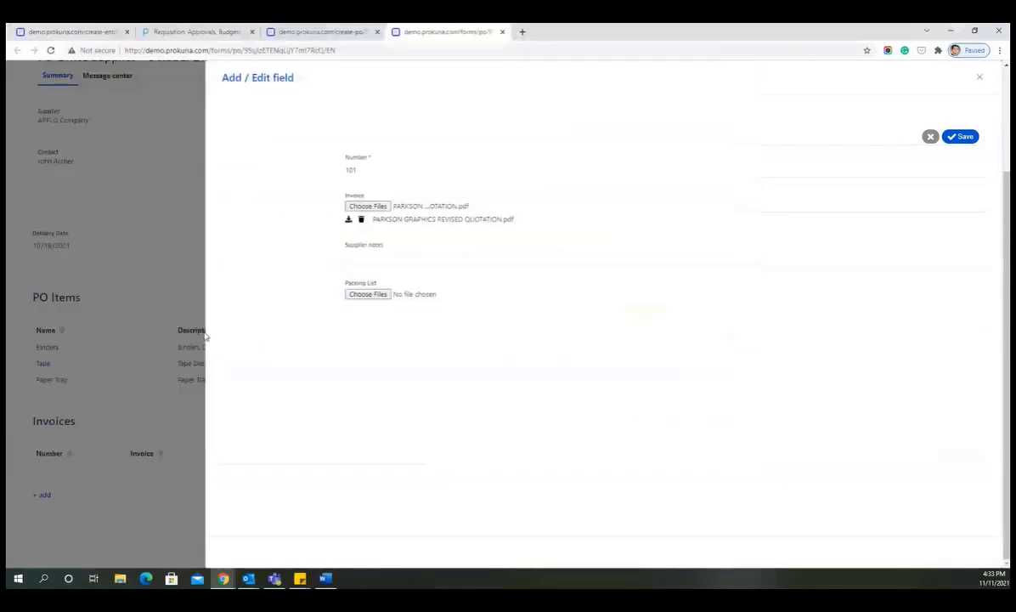
Step: Enter the supplier note "15% payment in advance required" and save the invoice record
click(376, 258)
text(1)
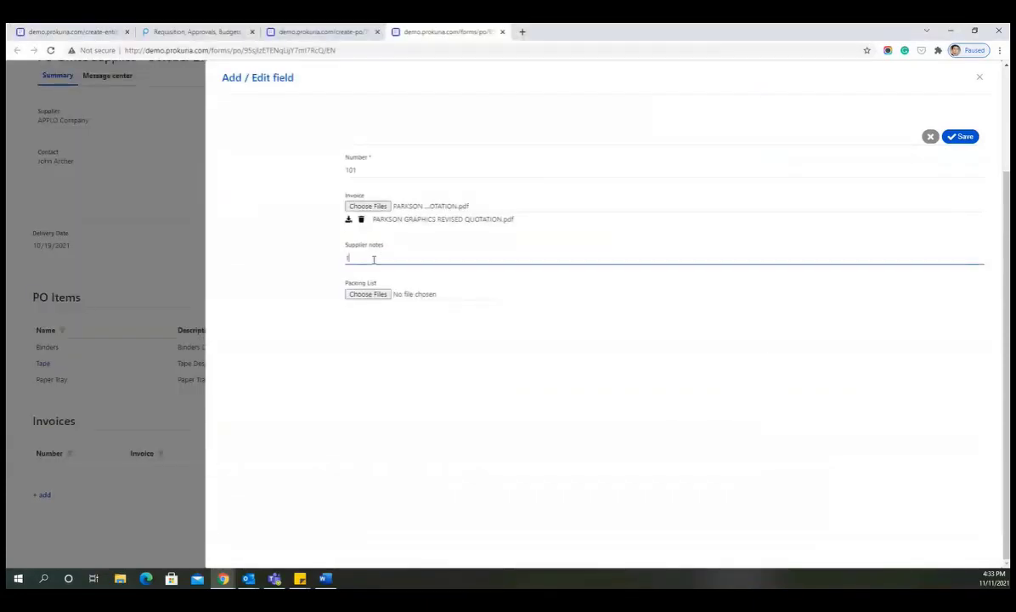
text(5% payment in advance required)
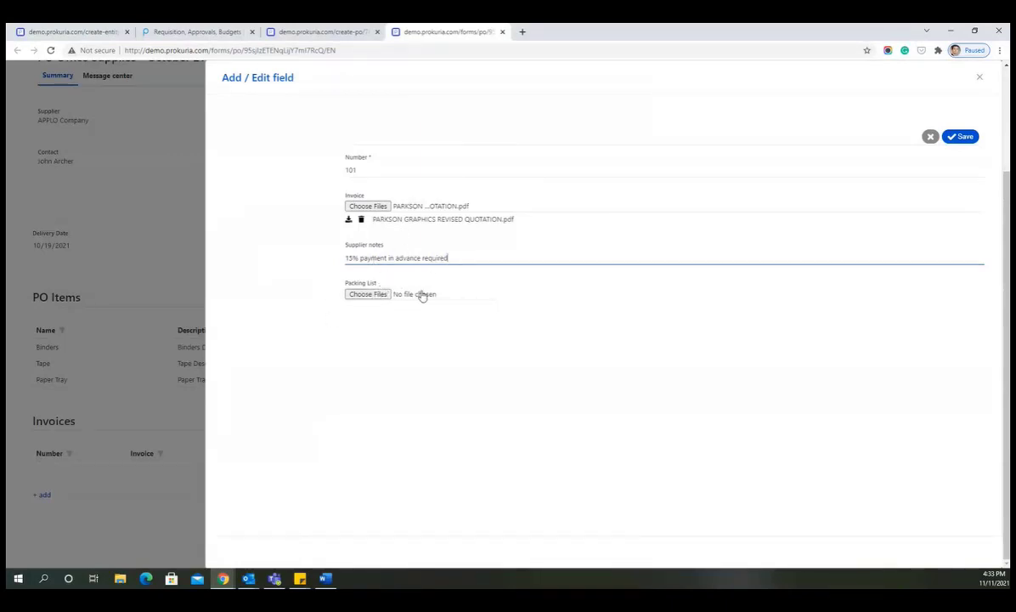
click(960, 136)
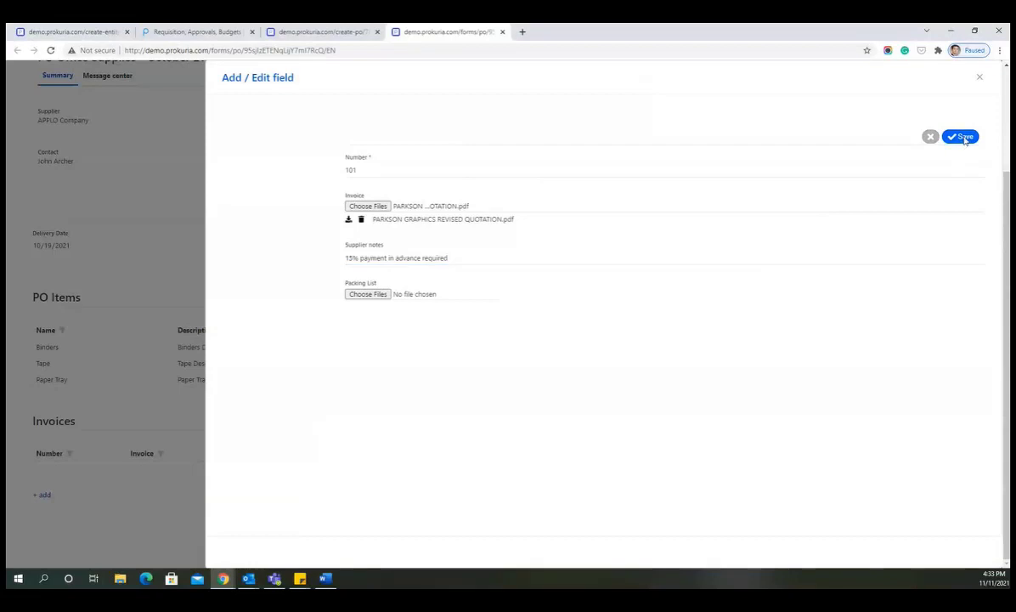
click(982, 80)
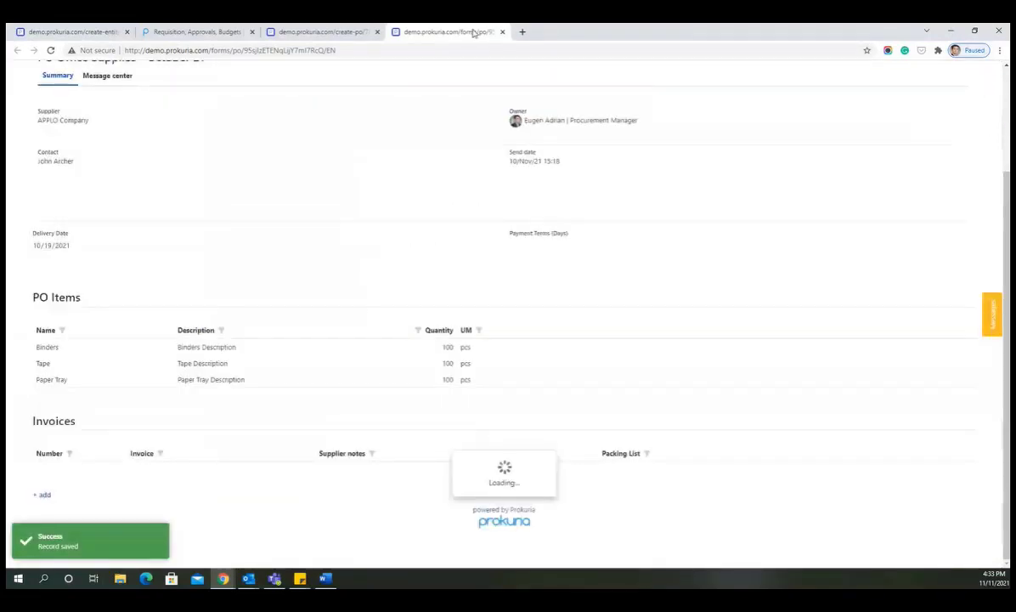
Step: Return to the buyer's view of the purchase order, reload it and examine the audit log, items and submitted invoice
click(344, 31)
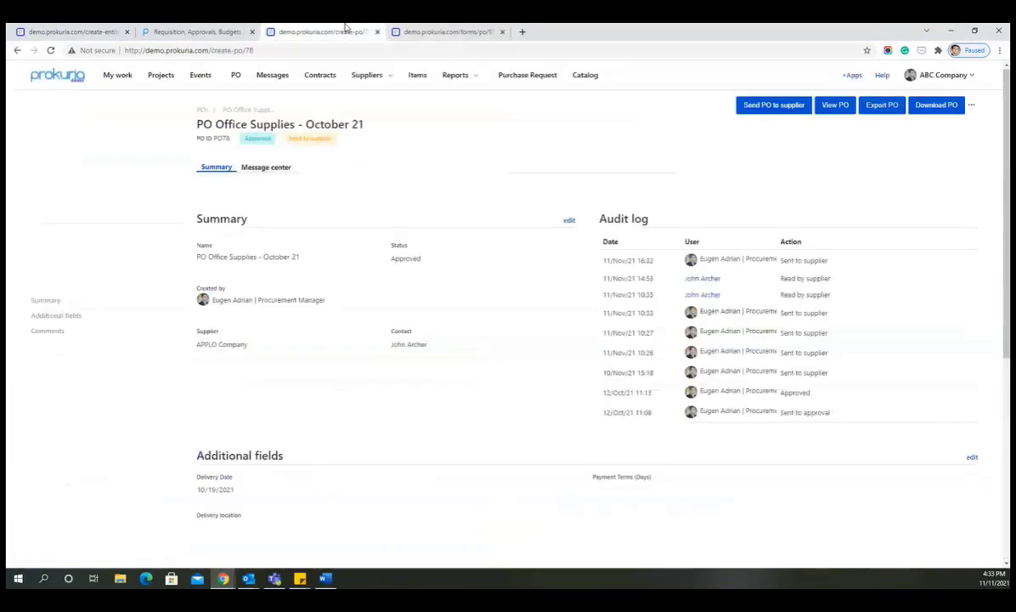
key(F5)
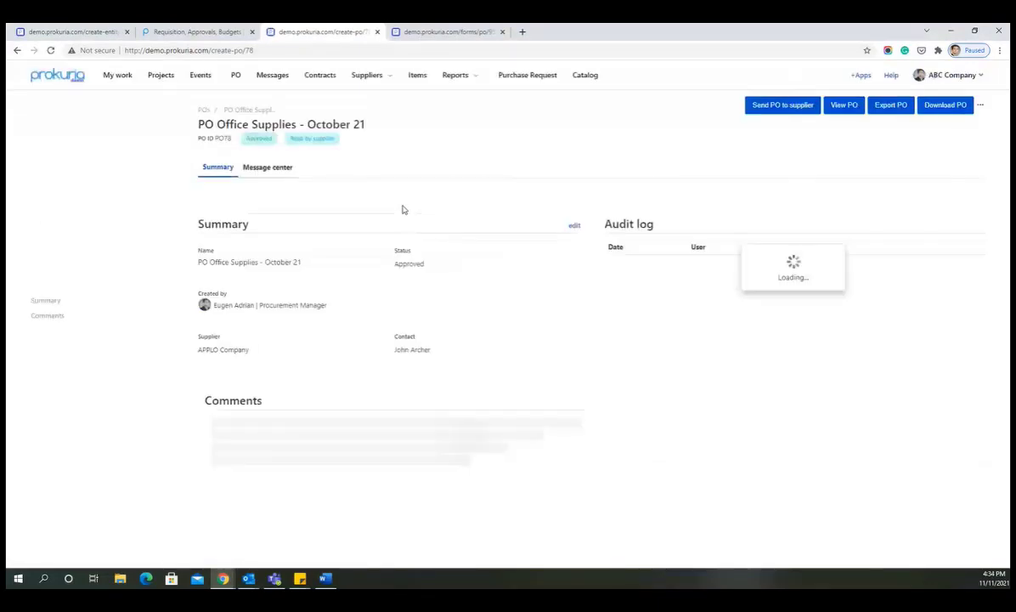
scroll(404, 209, down, 8)
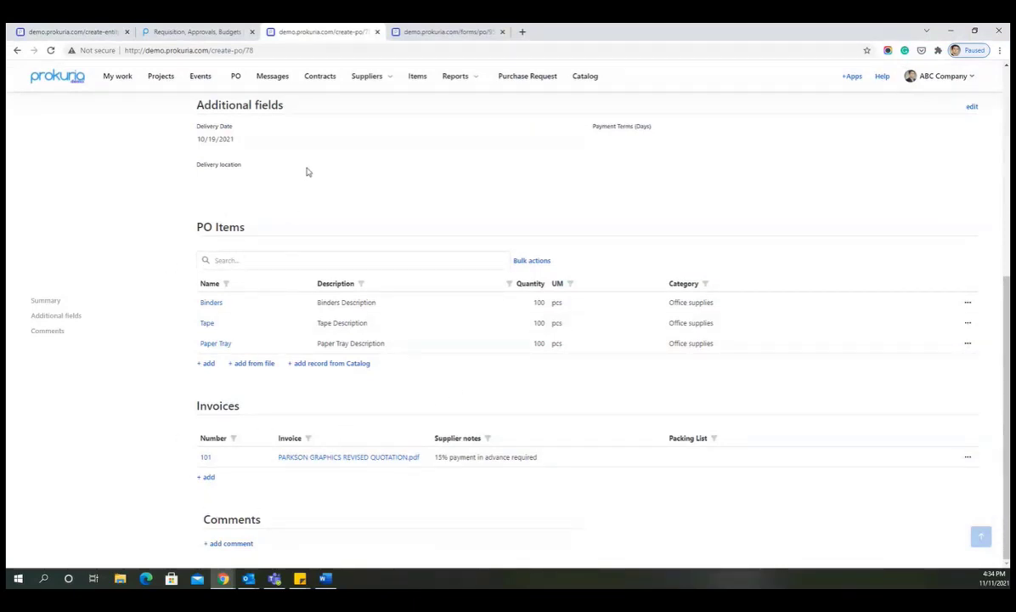
scroll(307, 174, up, 1)
scroll(310, 179, up, 2)
scroll(322, 193, down, 2)
scroll(362, 238, up, 2)
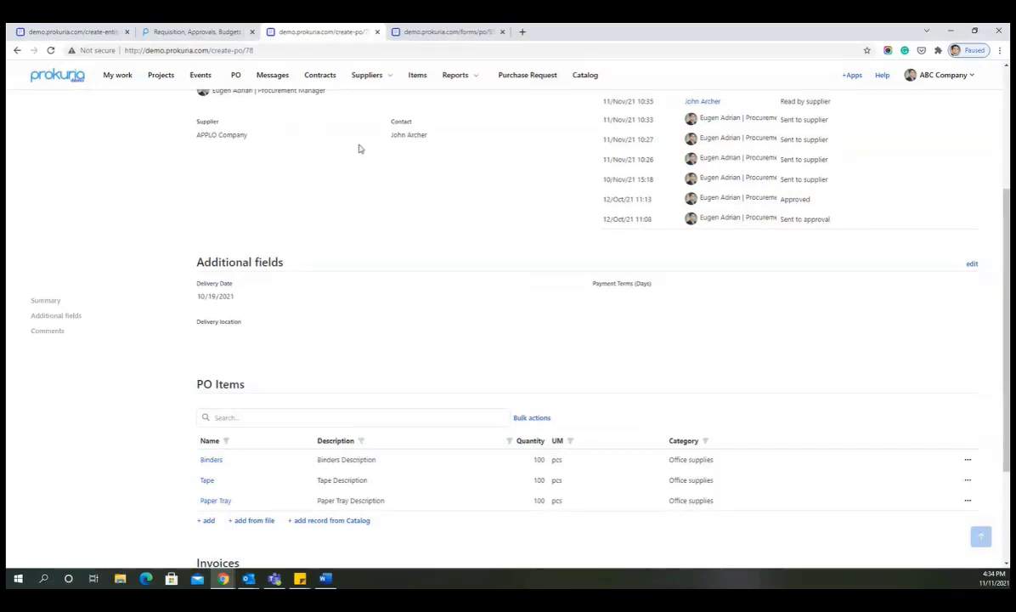
Step: Open the Purchase Request list
click(538, 80)
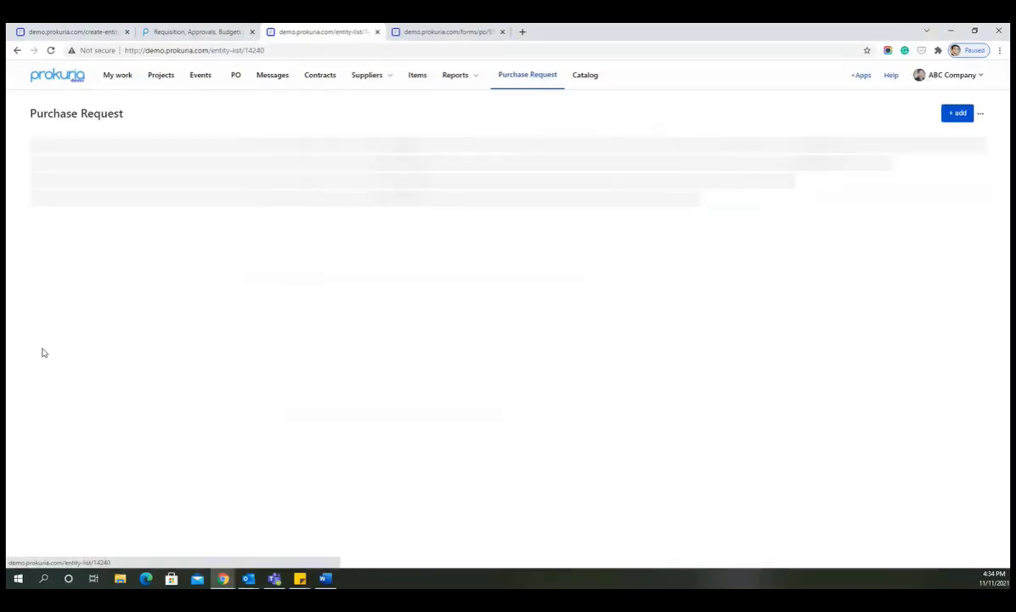